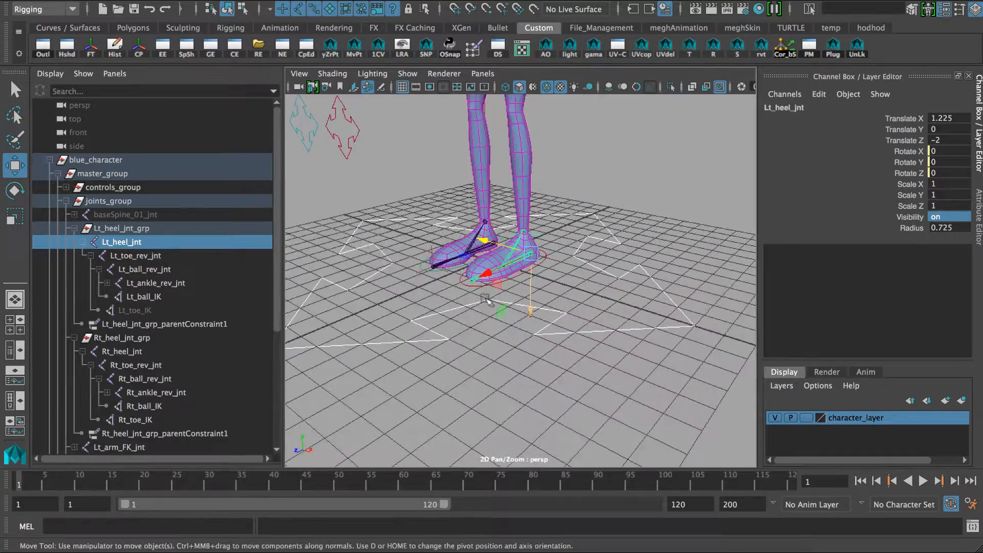
- Examine the reverse-foot joints inside both feet from several angles, comparing the heel, ball, toe and ankle positions
{"action": "right_click_drag", "start_coordinate": [533, 297], "coordinate": [638, 364], "text": "alt"}
{"action": "middle_click_drag", "start_coordinate": [594, 336], "coordinate": [596, 326], "text": "alt"}
{"action": "right_click_drag", "start_coordinate": [594, 324], "coordinate": [631, 372], "text": "alt"}
{"action": "middle_click_drag", "start_coordinate": [602, 330], "coordinate": [599, 322], "text": "alt"}
{"action": "left_click_drag", "start_coordinate": [596, 321], "coordinate": [418, 311], "text": "alt"}
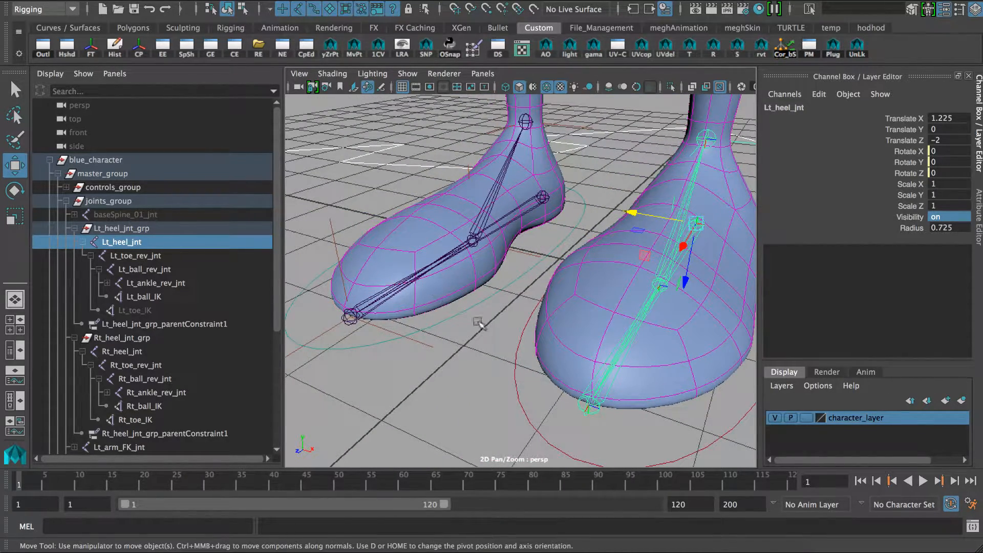
{"action": "mouse_move", "coordinate": [479, 324]}
{"action": "left_mouse_down", "text": "alt"}
{"action": "mouse_move", "coordinate": [463, 301]}
{"action": "mouse_move", "coordinate": [486, 309]}
{"action": "left_mouse_up", "text": "alt"}
{"action": "middle_click_drag", "start_coordinate": [527, 292], "coordinate": [507, 314], "text": "alt"}
{"action": "right_click_drag", "start_coordinate": [507, 314], "coordinate": [490, 292], "text": "alt"}
{"action": "middle_click_drag", "start_coordinate": [490, 292], "coordinate": [481, 328], "text": "alt"}
{"action": "right_click_drag", "start_coordinate": [480, 327], "coordinate": [581, 307], "text": "alt"}
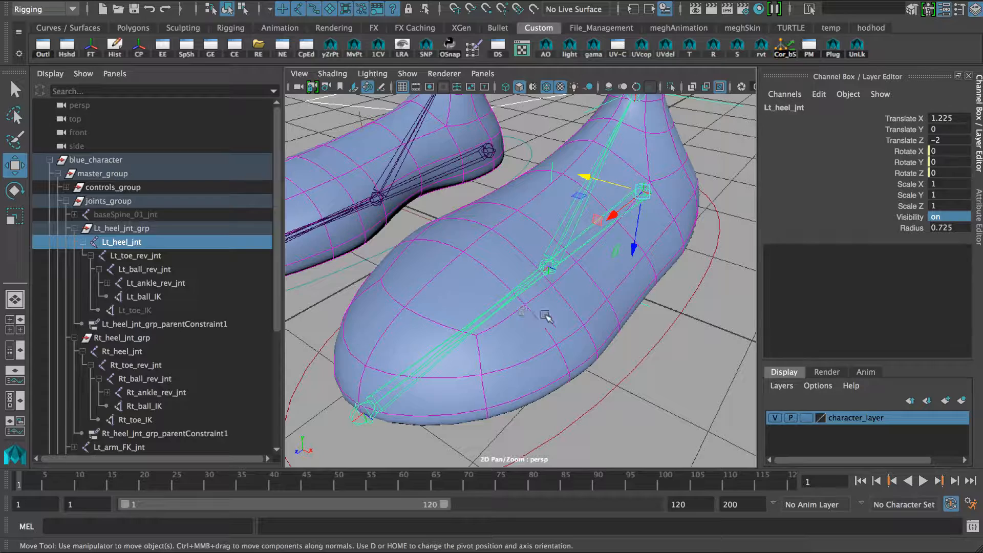
{"action": "left_click_drag", "start_coordinate": [543, 312], "coordinate": [548, 283], "text": "alt"}
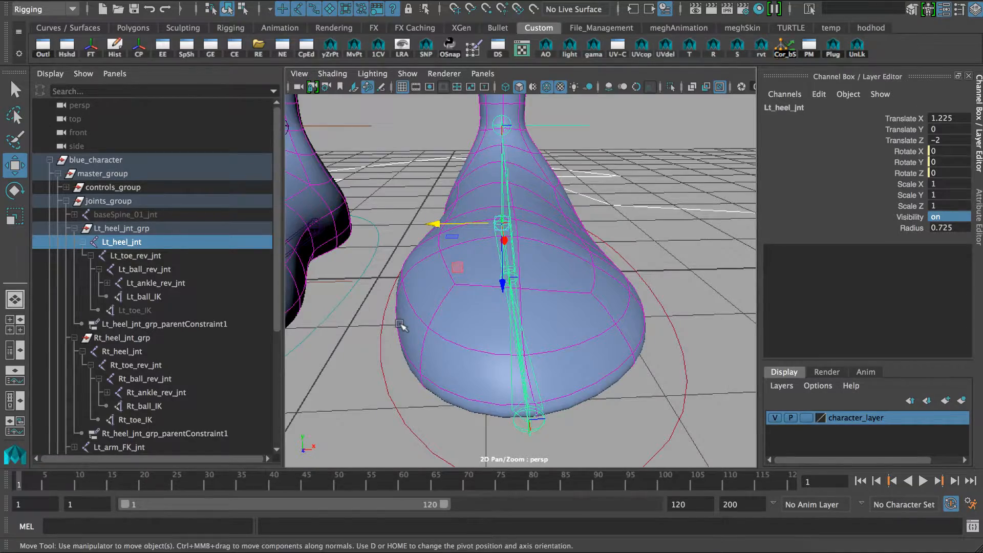
{"action": "left_click_drag", "start_coordinate": [400, 325], "coordinate": [425, 344], "text": "alt"}
{"action": "left_click_drag", "start_coordinate": [538, 353], "coordinate": [559, 335], "text": "alt"}
{"action": "right_click_drag", "start_coordinate": [558, 336], "coordinate": [529, 333], "text": "alt"}
{"action": "middle_click_drag", "start_coordinate": [529, 333], "coordinate": [614, 323], "text": "alt"}
{"action": "left_click_drag", "start_coordinate": [523, 305], "coordinate": [463, 307], "text": "alt"}
{"action": "right_click_drag", "start_coordinate": [463, 307], "coordinate": [515, 312], "text": "alt"}
{"action": "middle_click_drag", "start_coordinate": [515, 313], "coordinate": [560, 322], "text": "alt"}
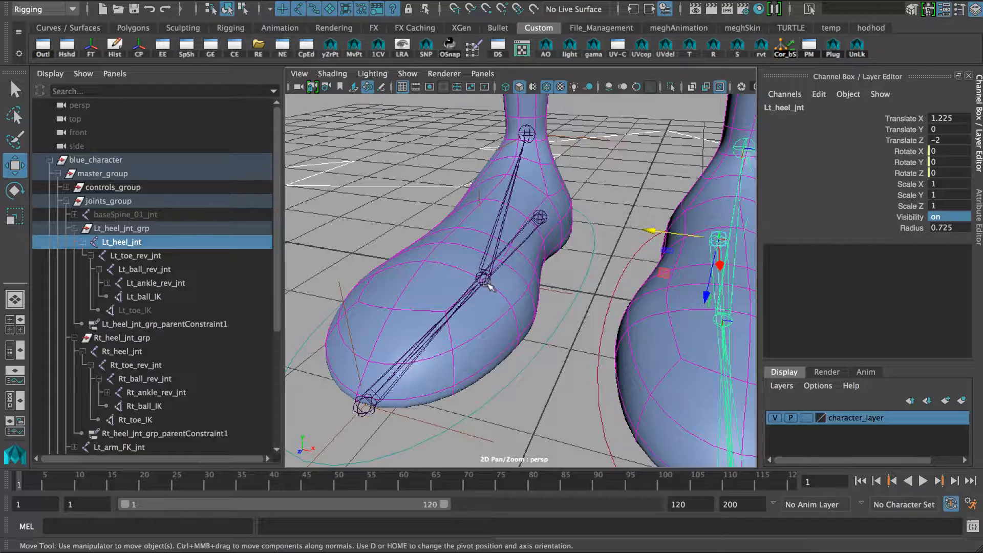
{"action": "right_click_drag", "start_coordinate": [594, 322], "coordinate": [556, 319], "text": "alt"}
{"action": "middle_click_drag", "start_coordinate": [592, 309], "coordinate": [548, 299], "text": "alt"}
{"action": "left_click_drag", "start_coordinate": [558, 300], "coordinate": [486, 292], "text": "alt"}
{"action": "right_click_drag", "start_coordinate": [492, 297], "coordinate": [542, 379], "text": "alt"}
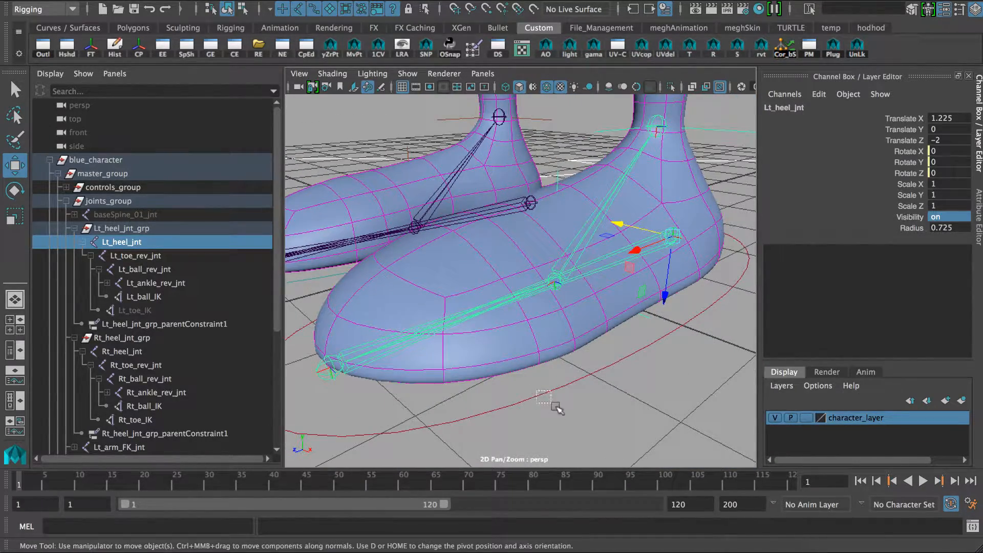
- Test Heel Rotate X, Ball Roll and Toe Rotate on the left foot control, undoing the changes
{"action": "left_click_drag", "start_coordinate": [557, 408], "coordinate": [558, 408]}
{"action": "key", "text": "f"}
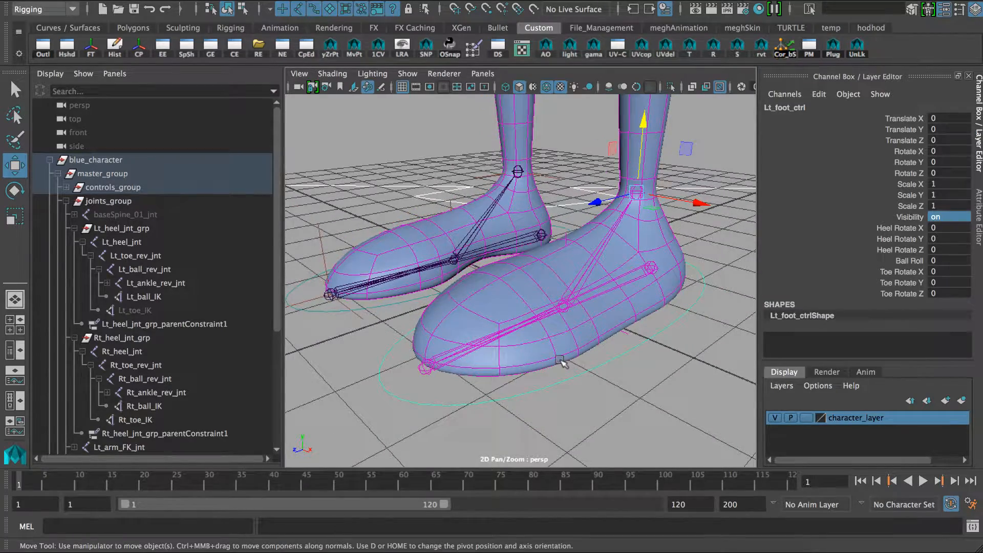
{"action": "left_click_drag", "start_coordinate": [560, 362], "coordinate": [566, 374], "text": "alt"}
{"action": "key", "text": "f"}
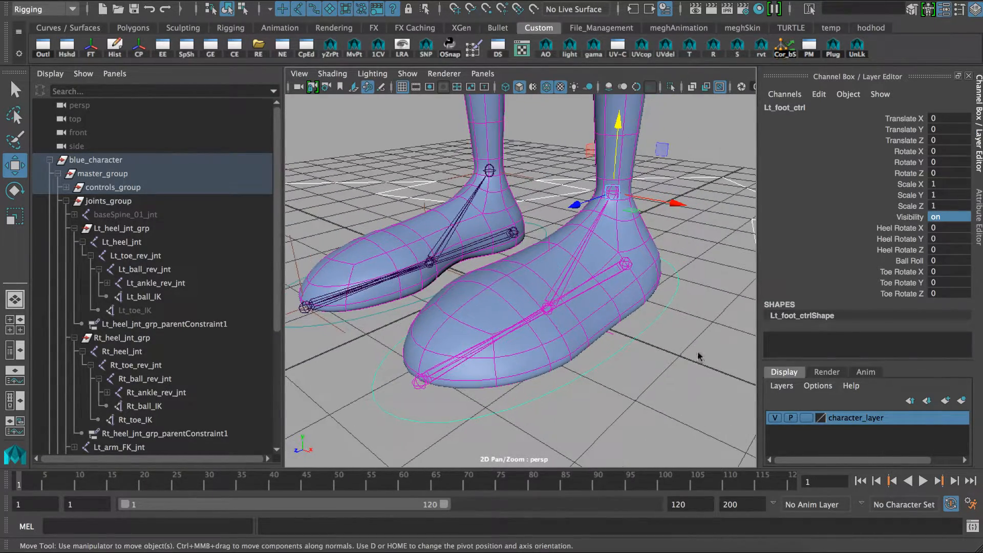
{"action": "left_click", "coordinate": [897, 228]}
{"action": "middle_click_drag", "start_coordinate": [617, 361], "coordinate": [714, 373]}
{"action": "key", "text": "ctrl+z"}
{"action": "left_click", "coordinate": [894, 261]}
{"action": "key", "text": "ctrl+z"}
{"action": "left_click", "coordinate": [901, 271]}
{"action": "left_click", "coordinate": [907, 282]}
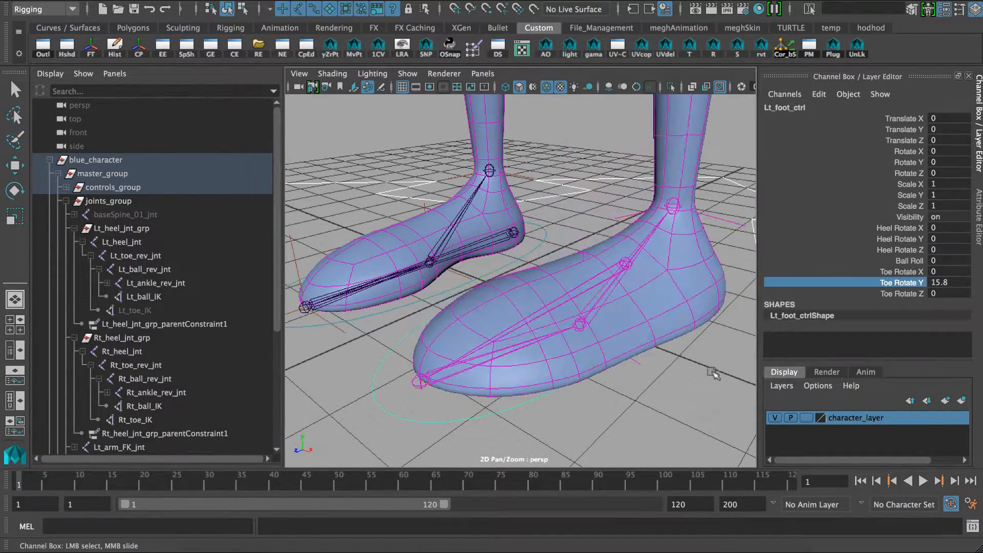
{"action": "key", "text": "ctrl+z"}
- Inspect the hierarchy under Lt_heel_jnt_grp by selecting its heel, toe, ball and ankle reverse joints, then the group itself
{"action": "mouse_move", "coordinate": [618, 361]}
{"action": "left_mouse_down", "text": "alt"}
{"action": "mouse_move", "coordinate": [589, 369]}
{"action": "mouse_move", "coordinate": [622, 379]}
{"action": "left_mouse_up", "text": "alt"}
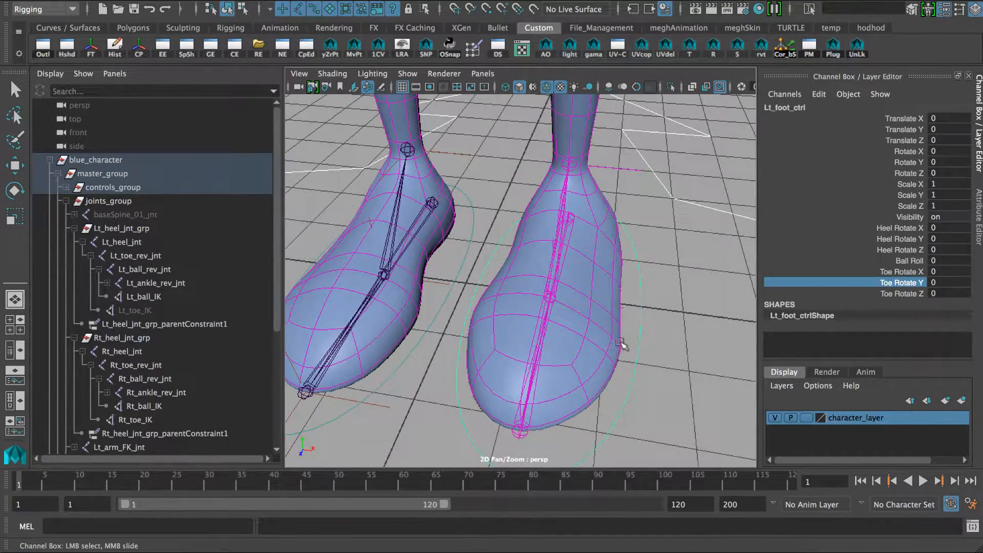
{"action": "left_click_drag", "start_coordinate": [478, 338], "coordinate": [445, 333], "text": "alt"}
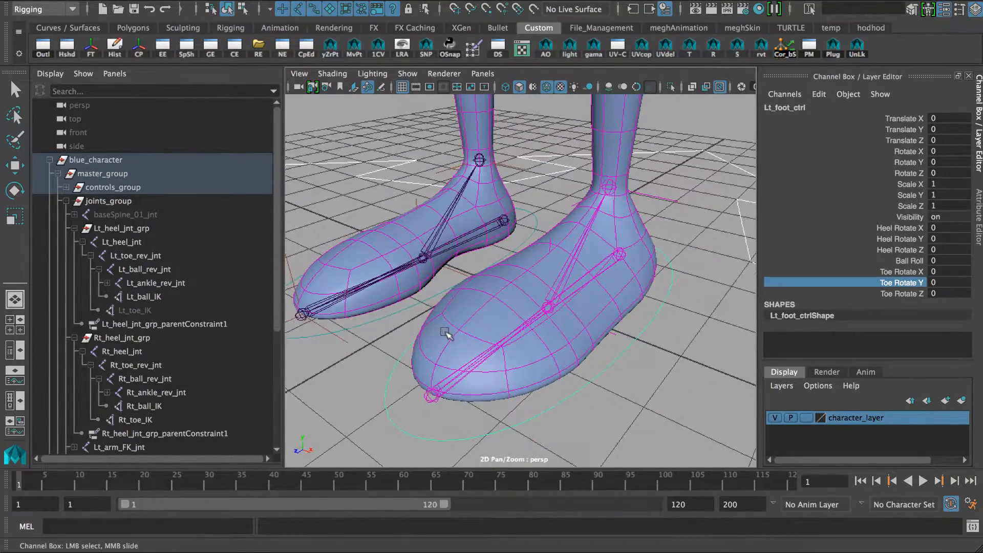
{"action": "left_click", "coordinate": [75, 228]}
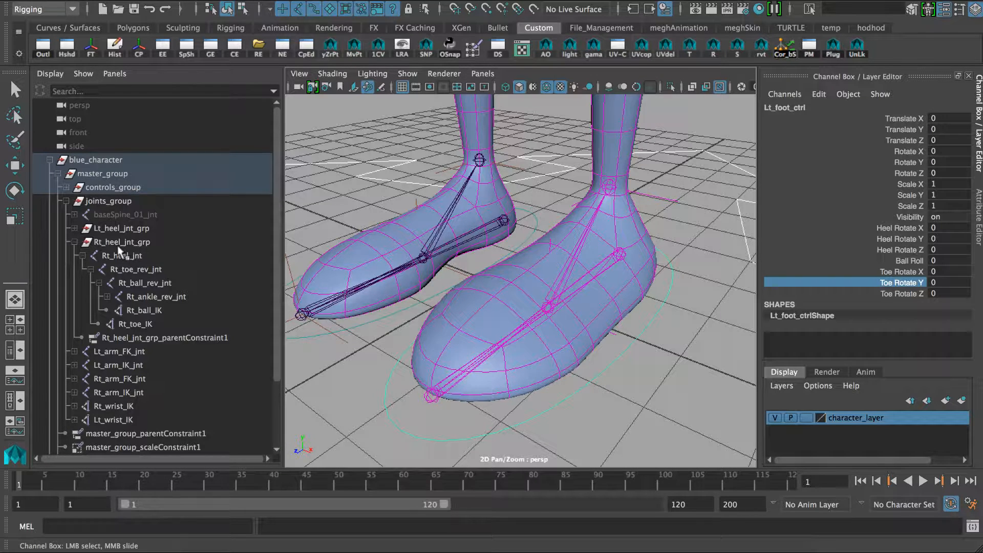
{"action": "left_click", "coordinate": [74, 242]}
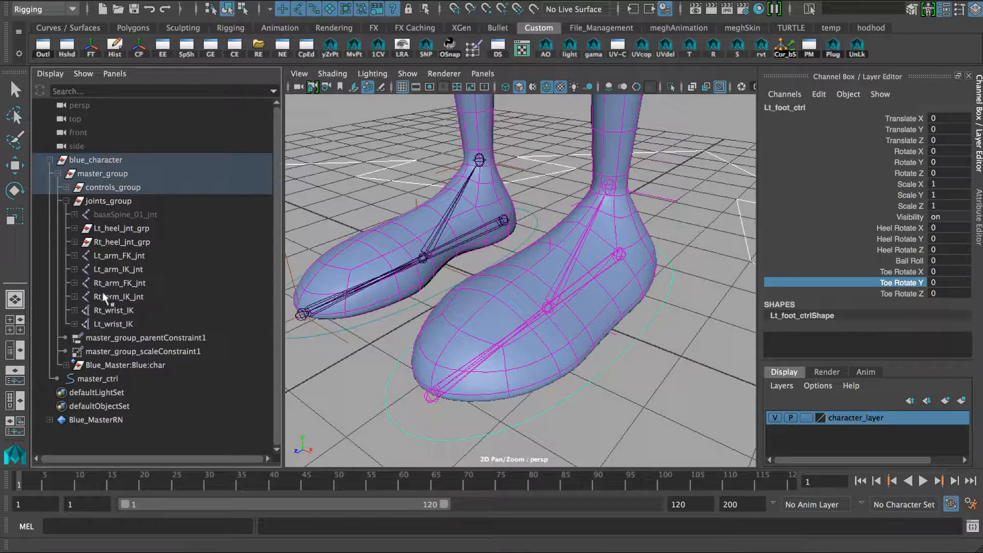
{"action": "left_click", "coordinate": [74, 229]}
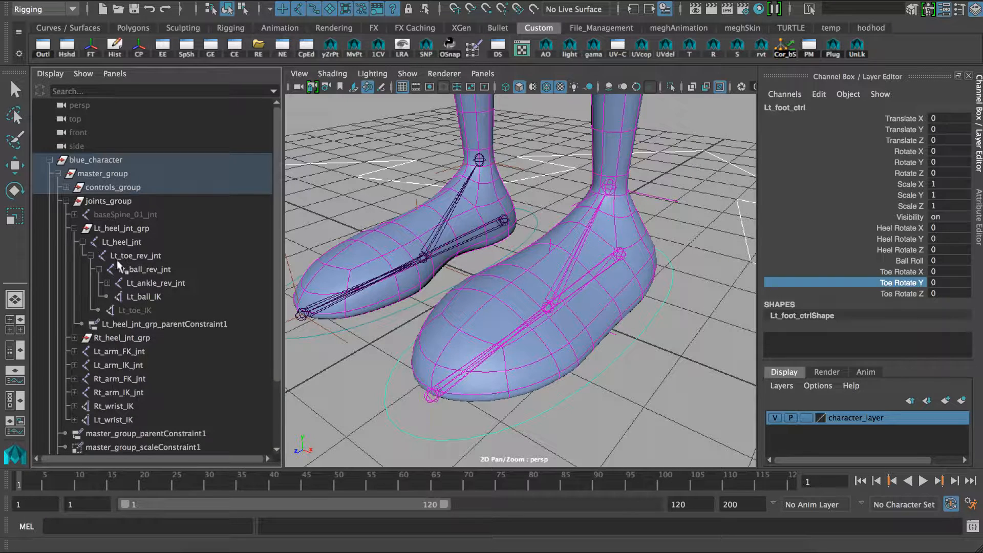
{"action": "left_click", "coordinate": [129, 233]}
{"action": "key", "text": "w"}
{"action": "left_click", "coordinate": [144, 245]}
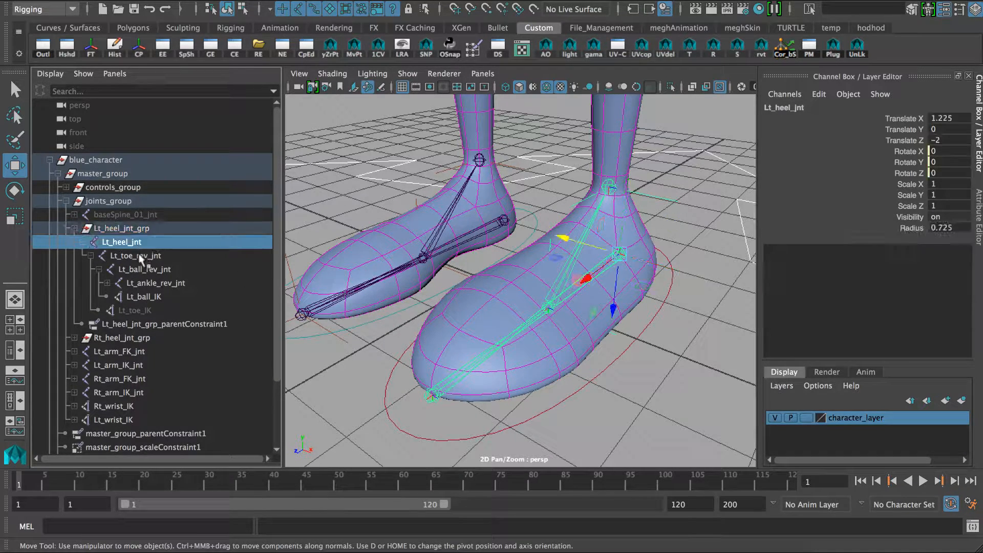
{"action": "left_click", "coordinate": [145, 257]}
{"action": "left_click", "coordinate": [146, 269]}
{"action": "left_click", "coordinate": [146, 283]}
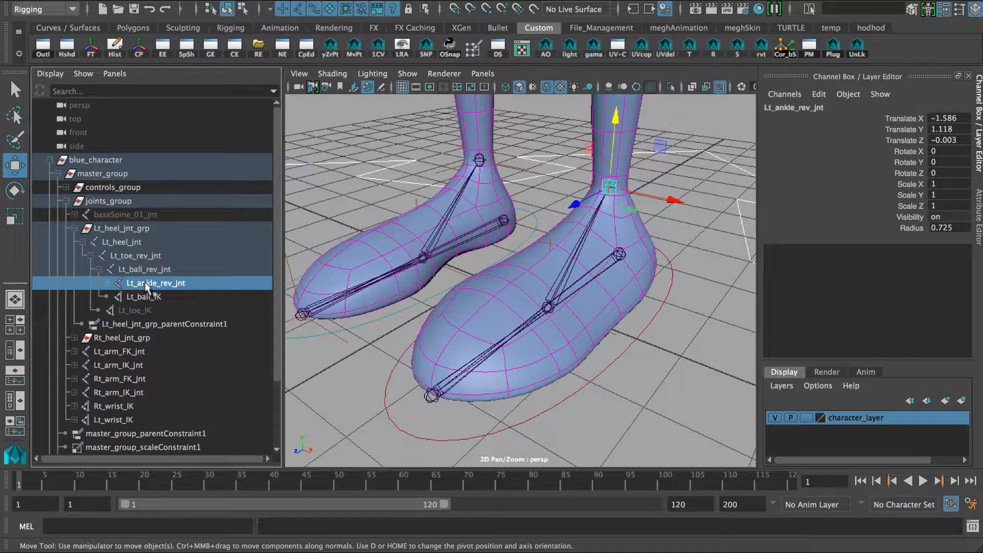
{"action": "left_click", "coordinate": [139, 270]}
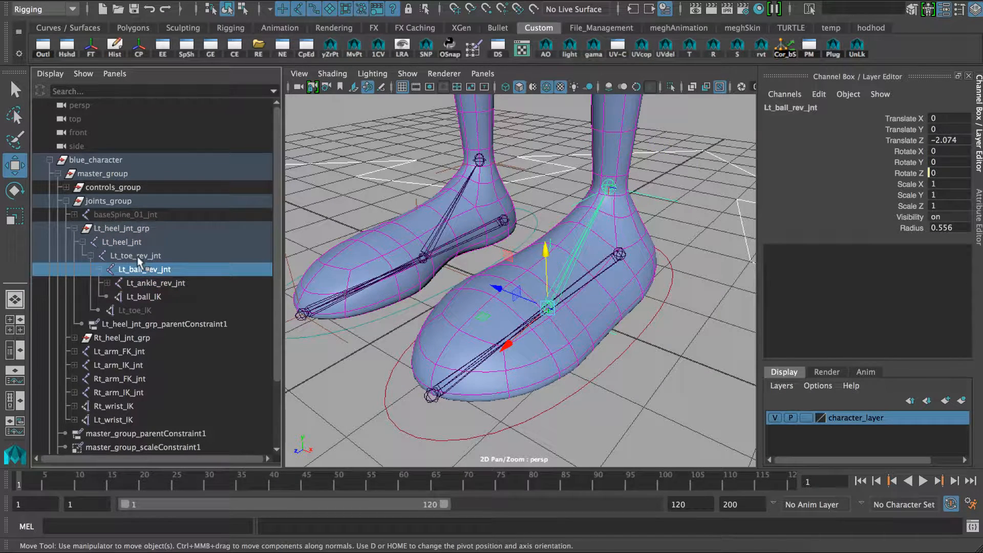
{"action": "left_click", "coordinate": [137, 256]}
{"action": "left_click", "coordinate": [136, 243]}
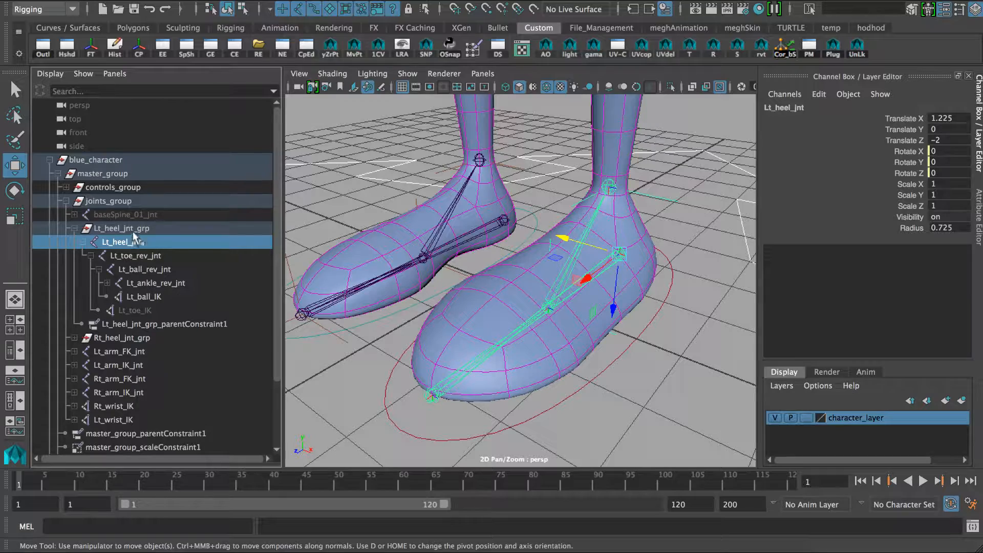
{"action": "left_click", "coordinate": [131, 230]}
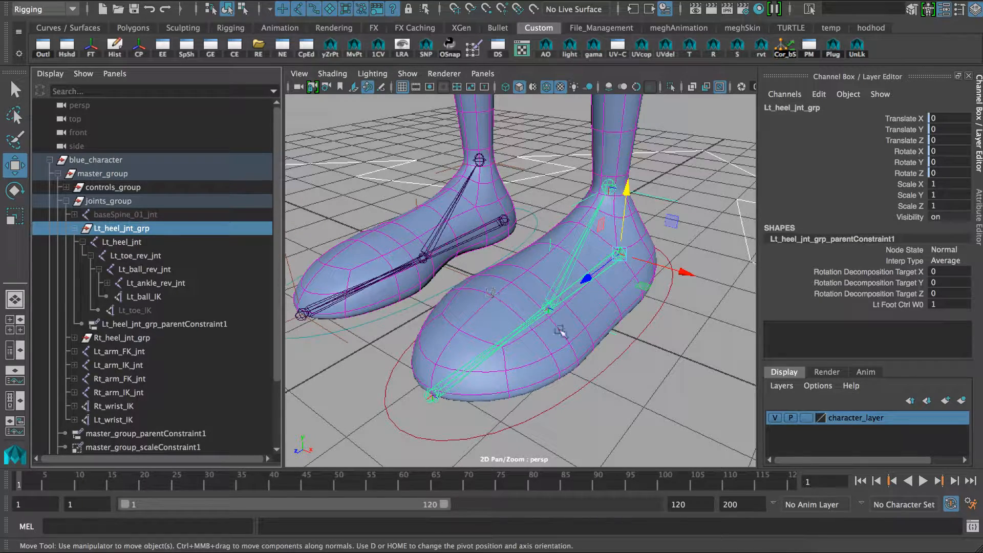
- Try moving Lt_foot_ctrl slightly in the viewport and undo the move
{"action": "left_click", "coordinate": [604, 373]}
{"action": "left_click_drag", "start_coordinate": [603, 373], "coordinate": [579, 342], "text": "alt"}
{"action": "left_click_drag", "start_coordinate": [619, 194], "coordinate": [642, 204]}
{"action": "key", "text": "ctrl+z"}
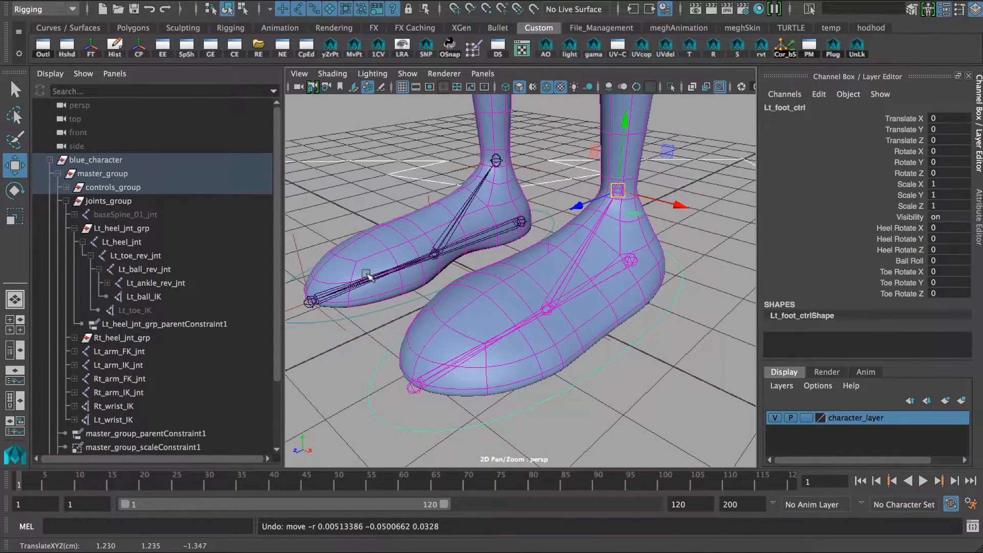
- Compare the channels of Lt_heel_jnt_grp, Lt_heel_jnt and Lt_foot_ctrl to see which ones are constrained or connected
{"action": "left_click", "coordinate": [124, 228]}
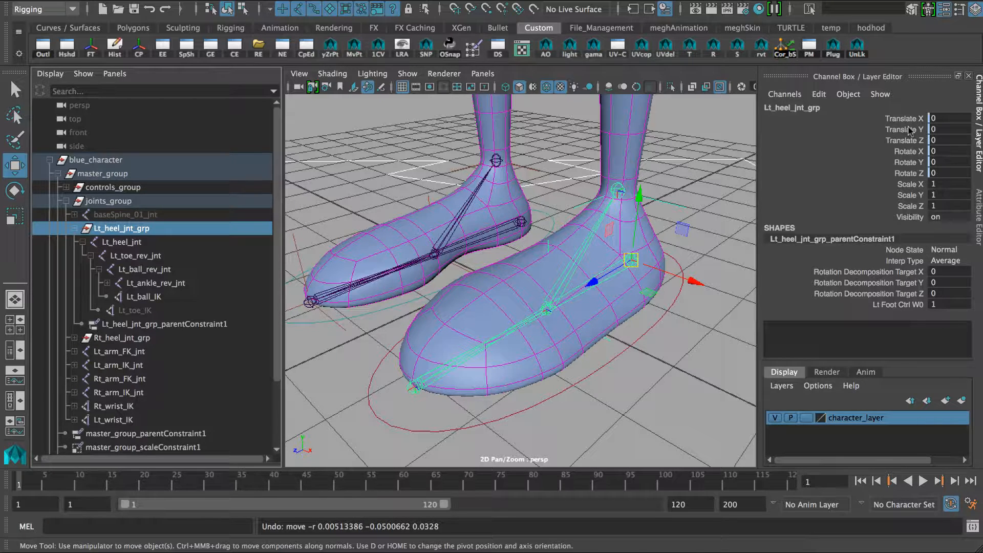
{"action": "left_click", "coordinate": [141, 247]}
{"action": "mouse_move", "coordinate": [576, 270]}
{"action": "left_mouse_down", "text": "alt"}
{"action": "mouse_move", "coordinate": [603, 266]}
{"action": "mouse_move", "coordinate": [582, 275]}
{"action": "mouse_move", "coordinate": [591, 276]}
{"action": "left_mouse_up", "text": "alt"}
{"action": "middle_click_drag", "start_coordinate": [591, 277], "coordinate": [561, 244], "text": "alt"}
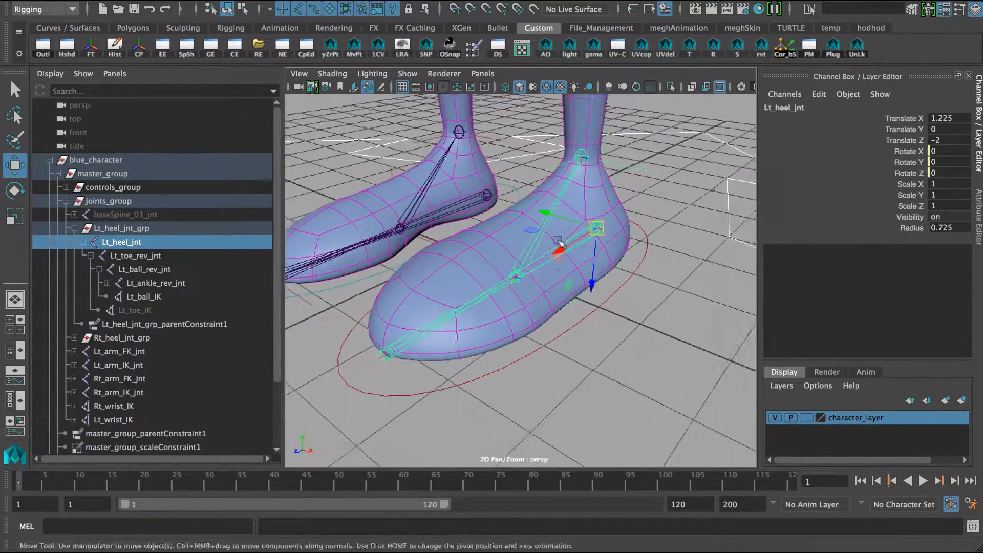
{"action": "right_click_drag", "start_coordinate": [561, 244], "coordinate": [607, 267], "text": "alt"}
{"action": "middle_click_drag", "start_coordinate": [606, 266], "coordinate": [623, 284], "text": "alt"}
{"action": "right_click_drag", "start_coordinate": [623, 283], "coordinate": [606, 316], "text": "alt"}
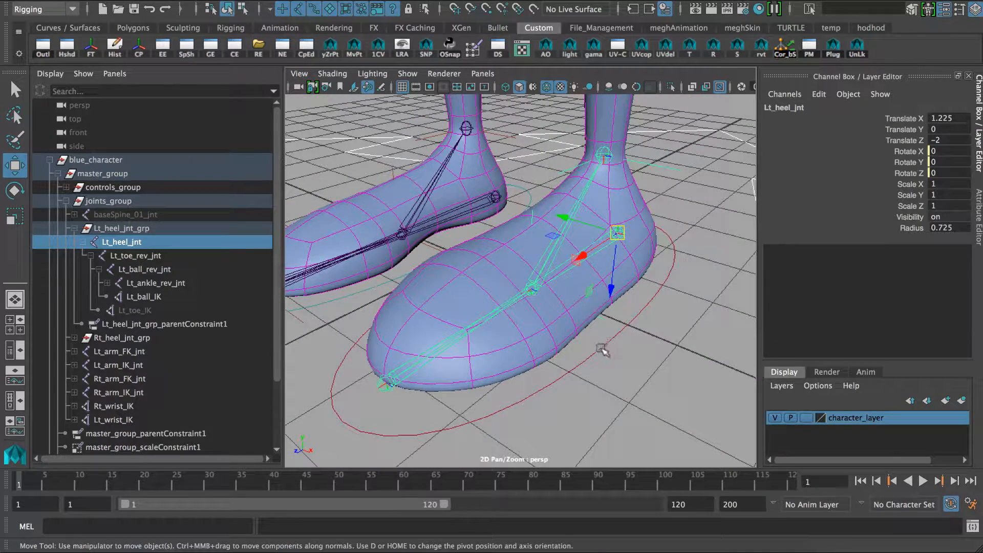
{"action": "left_click", "coordinate": [626, 372]}
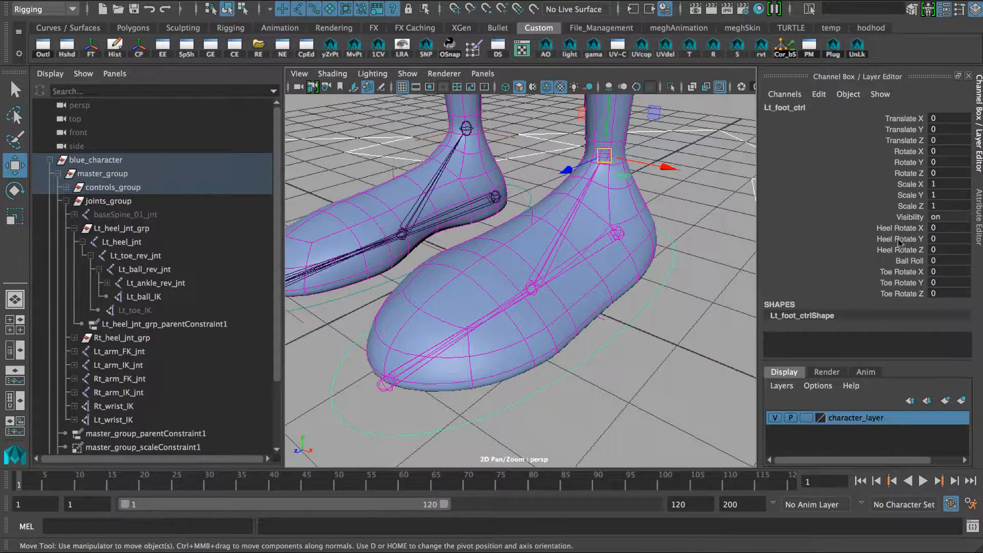
{"action": "left_click", "coordinate": [618, 236]}
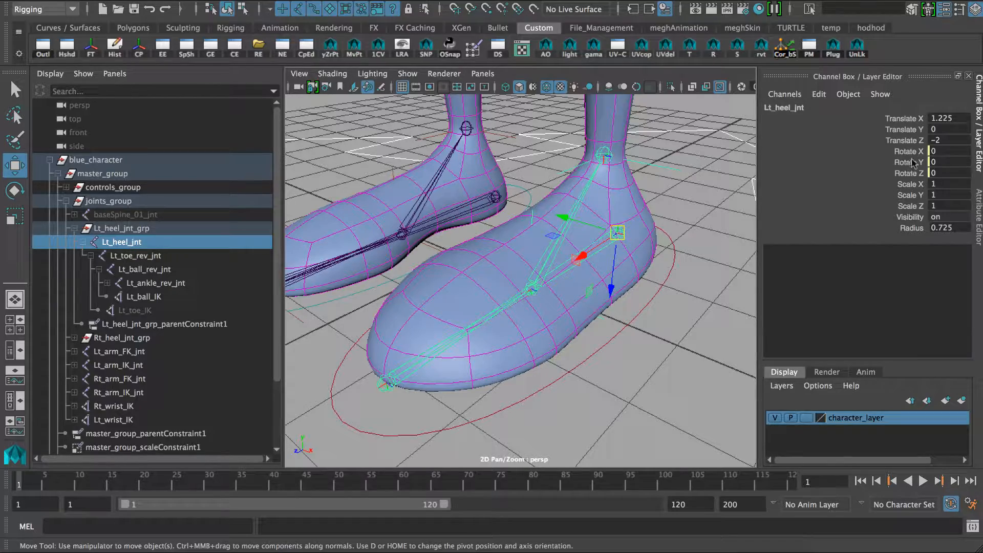
- Create a single joint on the grid outside the left foot and duplicate it, moving the copy outward to about 3.64 in X
{"action": "mouse_move", "coordinate": [574, 319]}
{"action": "left_mouse_down", "text": "alt"}
{"action": "mouse_move", "coordinate": [571, 329]}
{"action": "mouse_move", "coordinate": [605, 333]}
{"action": "mouse_move", "coordinate": [561, 332]}
{"action": "mouse_move", "coordinate": [563, 344]}
{"action": "mouse_move", "coordinate": [561, 323]}
{"action": "mouse_move", "coordinate": [527, 290]}
{"action": "mouse_move", "coordinate": [562, 328]}
{"action": "left_mouse_up", "text": "alt"}
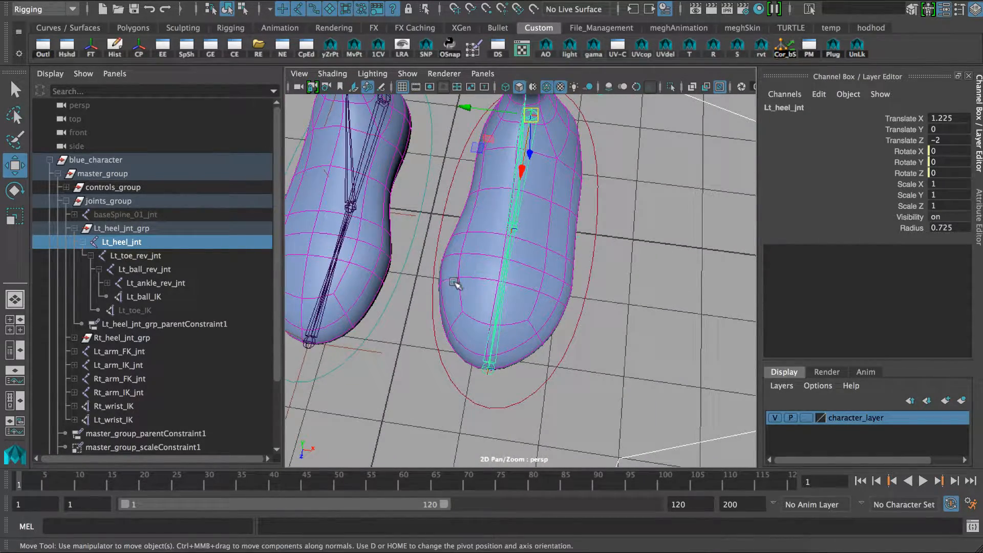
{"action": "left_click_drag", "start_coordinate": [450, 314], "coordinate": [421, 312], "text": "alt"}
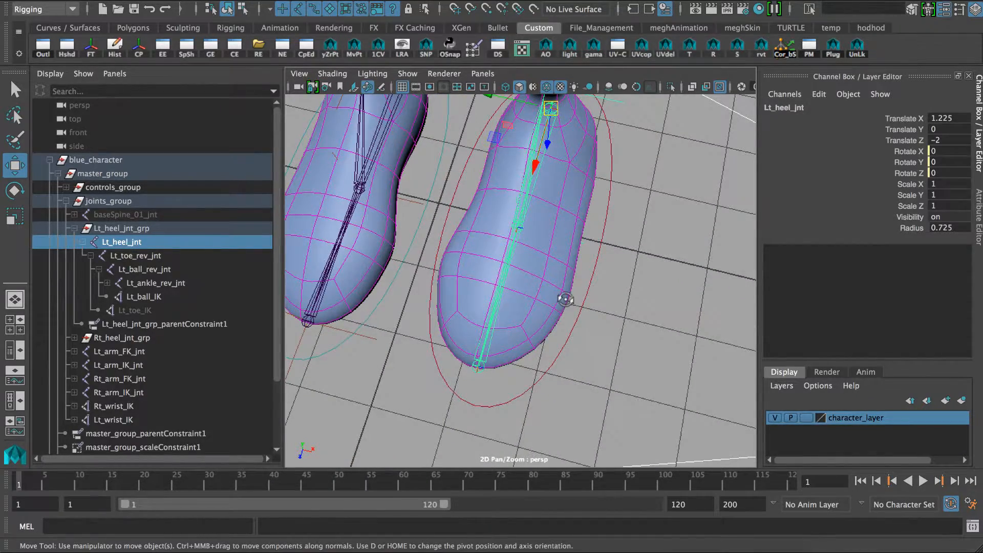
{"action": "left_click_drag", "start_coordinate": [565, 299], "coordinate": [543, 284], "text": "alt"}
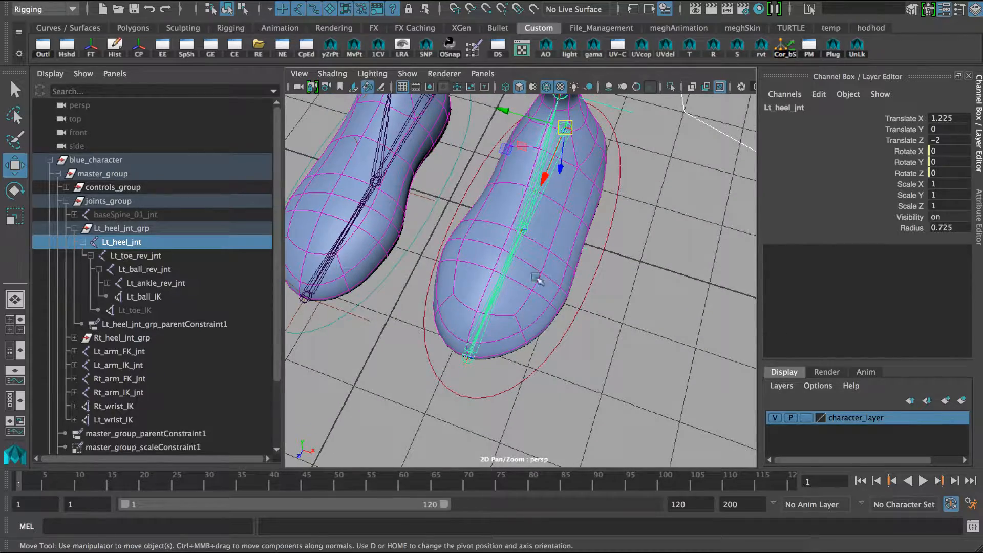
{"action": "mouse_move", "coordinate": [476, 280]}
{"action": "left_mouse_down", "text": "alt"}
{"action": "mouse_move", "coordinate": [485, 285]}
{"action": "mouse_move", "coordinate": [441, 248]}
{"action": "mouse_move", "coordinate": [470, 246]}
{"action": "mouse_move", "coordinate": [489, 280]}
{"action": "left_mouse_up", "text": "alt"}
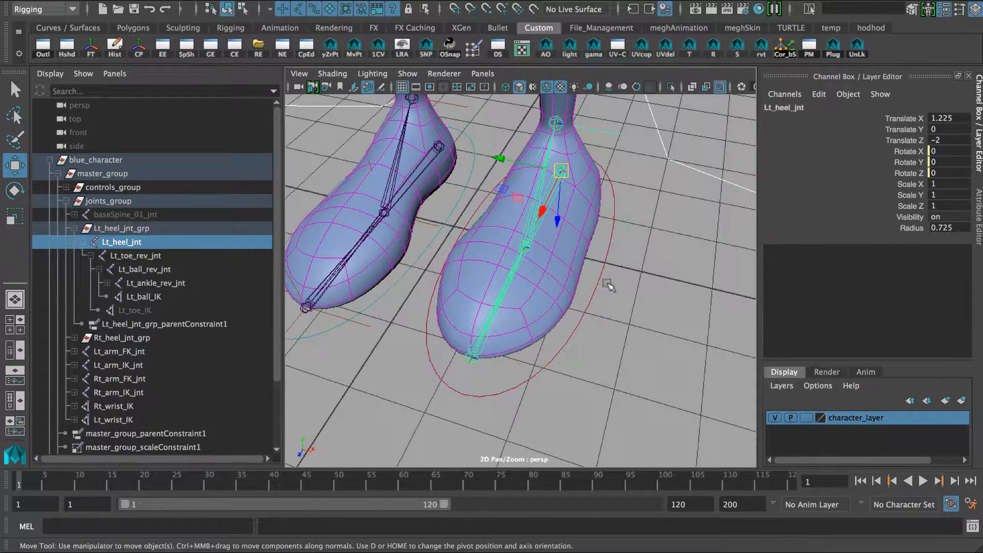
{"action": "left_click_drag", "start_coordinate": [582, 346], "coordinate": [565, 334], "text": "alt"}
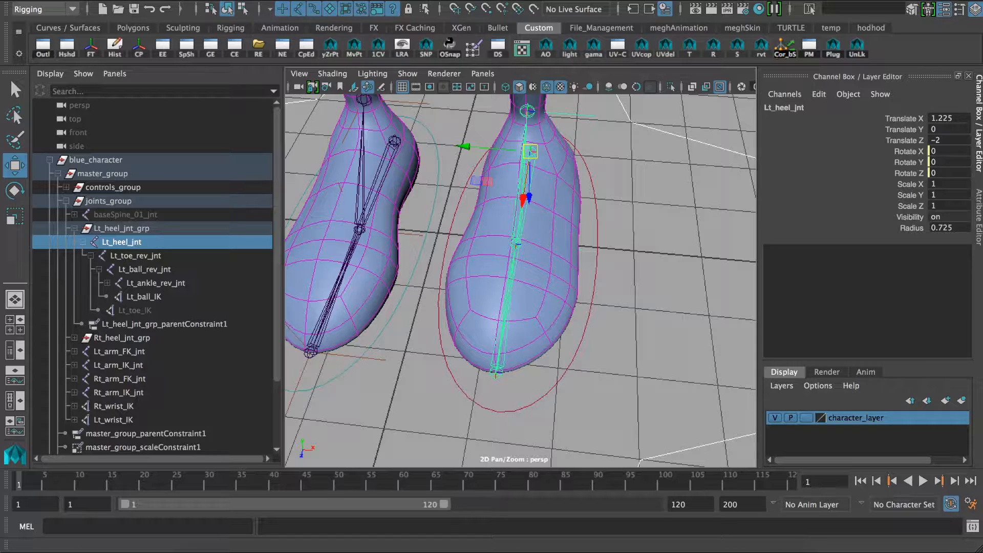
{"action": "left_click", "coordinate": [361, 1]}
{"action": "left_click", "coordinate": [387, 12]}
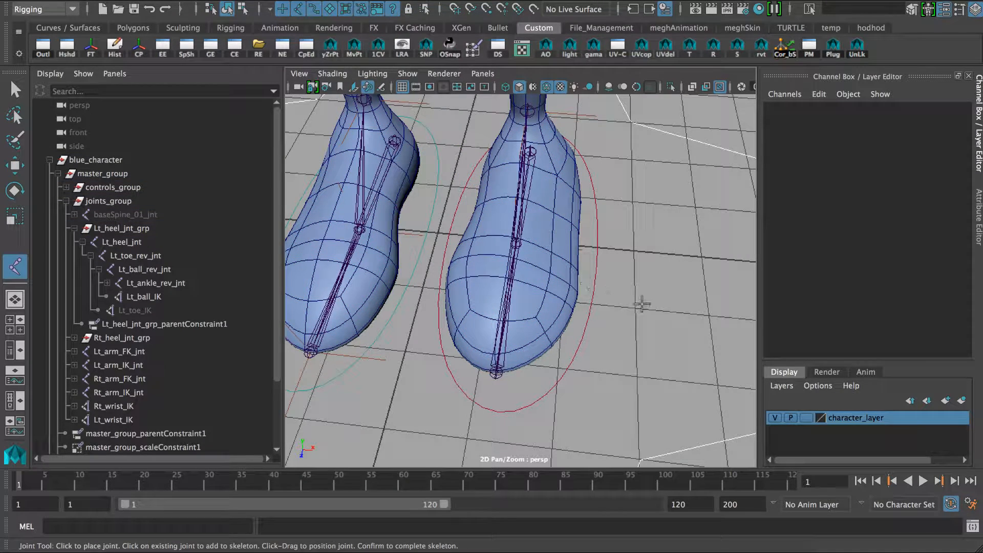
{"action": "left_click", "coordinate": [636, 308]}
{"action": "key", "text": "w"}
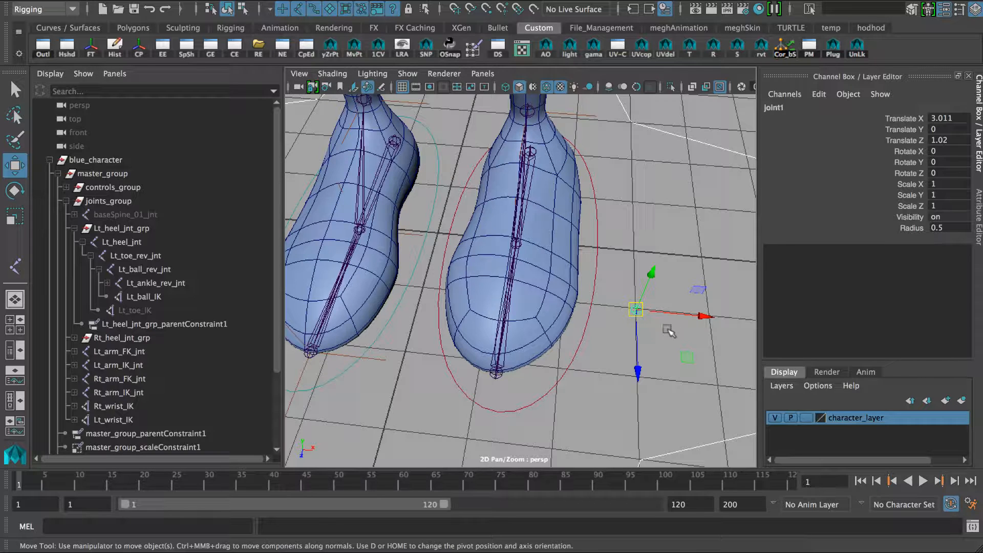
{"action": "key", "text": "ctrl+d"}
{"action": "left_click_drag", "start_coordinate": [670, 314], "coordinate": [717, 319]}
- Rename the original joint1 as Lt_foot_banking_jnt
{"action": "scroll", "coordinate": [163, 389], "scroll_direction": "down", "scroll_amount": 3}
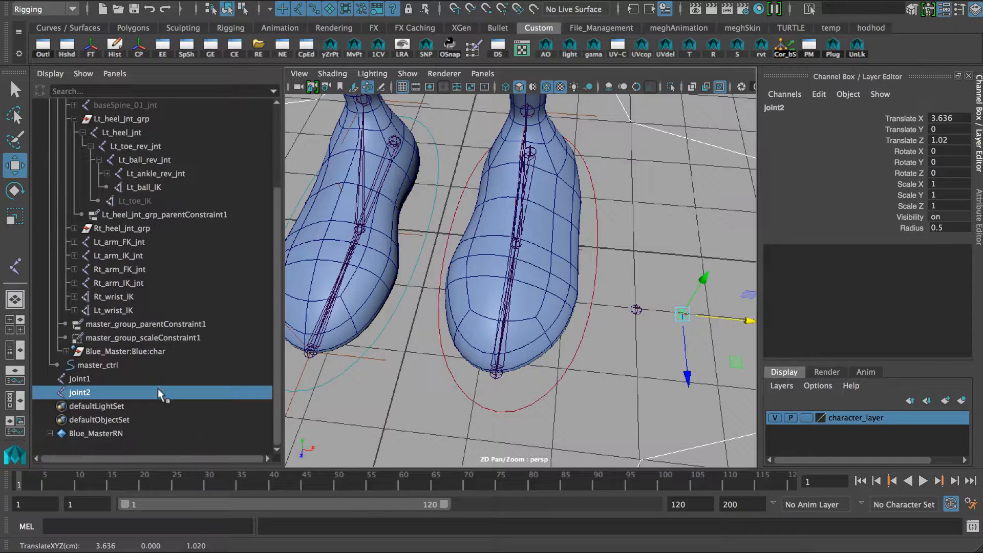
{"action": "double_click", "coordinate": [79, 379]}
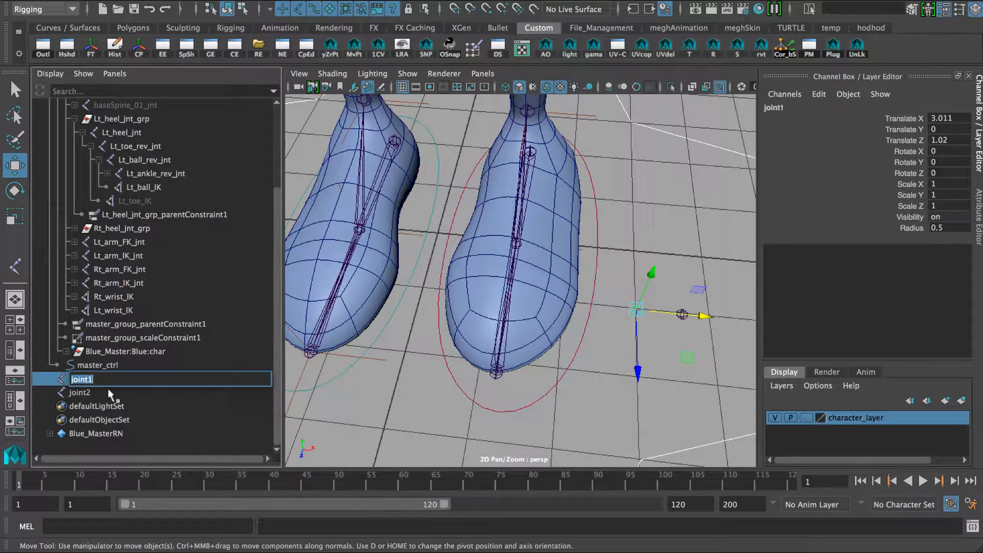
{"action": "type", "text": "Lt_foot_banking_j"}
{"action": "type", "text": "nt"}
{"action": "key", "text": "Return"}
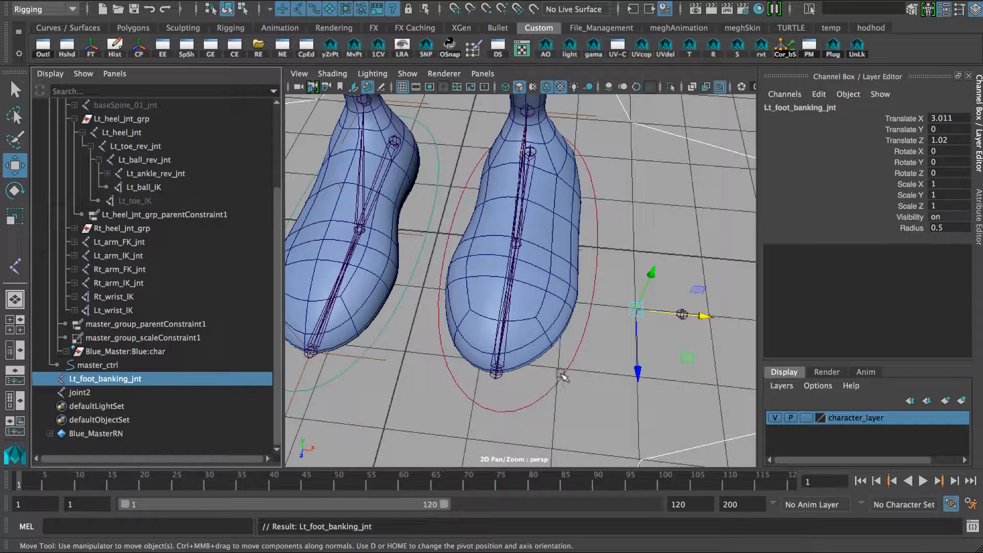
- Move Lt_foot_banking_jnt to about 2.24 in X at the left foot's outer edge and joint2 to about 0.291 at its inner edge
{"action": "left_click_drag", "start_coordinate": [701, 315], "coordinate": [643, 315]}
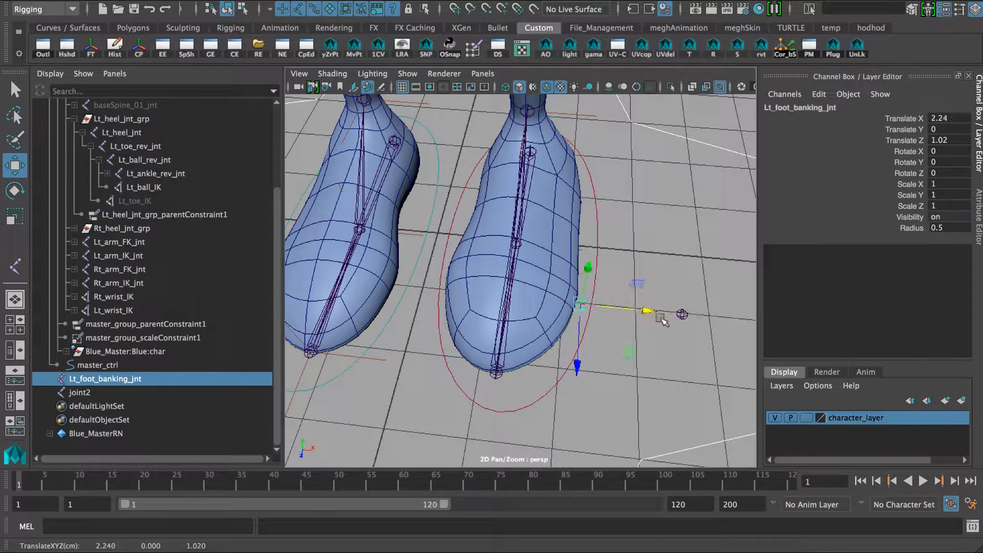
{"action": "left_click", "coordinate": [683, 315]}
{"action": "left_click_drag", "start_coordinate": [724, 318], "coordinate": [471, 306]}
- Rename the joint at the outer edge of the left foot as Lt_foot_outterBank_jnt
{"action": "left_click", "coordinate": [580, 304]}
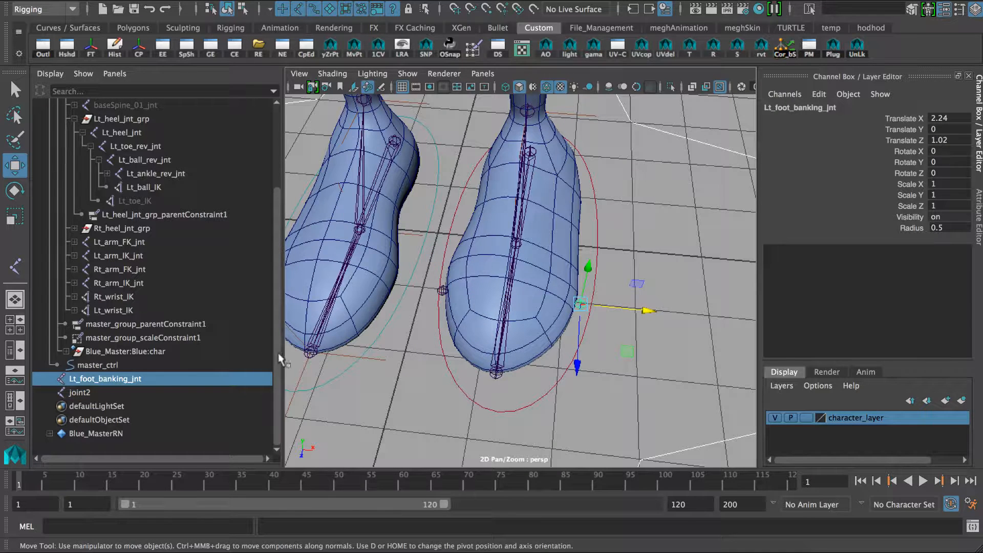
{"action": "double_click", "coordinate": [98, 381]}
{"action": "left_click", "coordinate": [99, 379]}
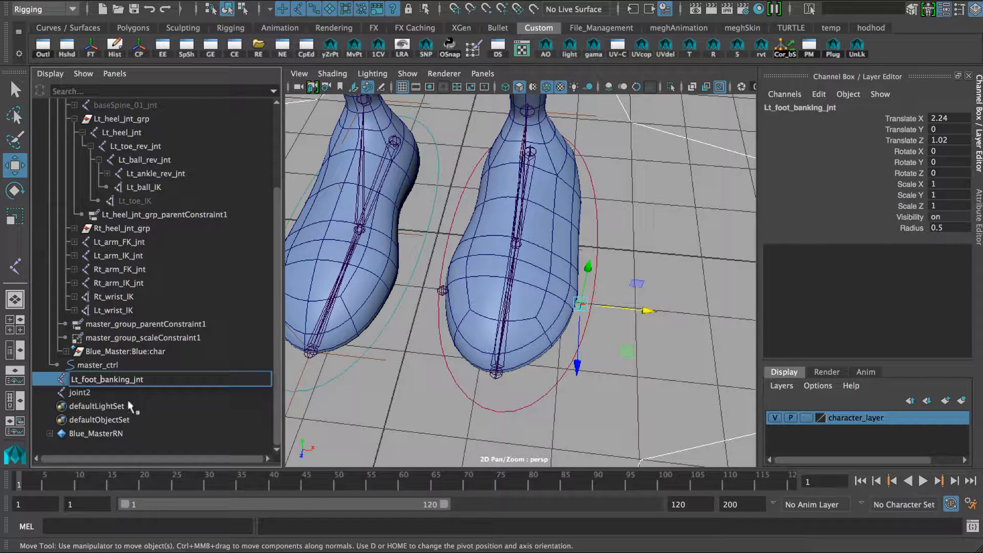
{"action": "type", "text": "outterB"}
{"action": "key", "text": "Return"}
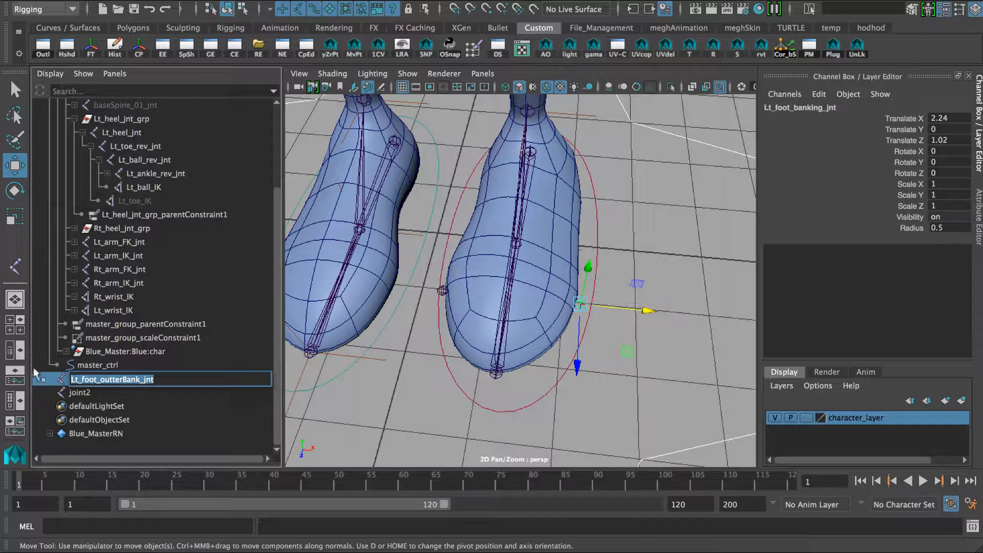
- Rename joint2 at the inner edge of the left foot as Lt_foot_innerBank_jnt
{"action": "left_click", "coordinate": [82, 392]}
{"action": "double_click", "coordinate": [85, 393]}
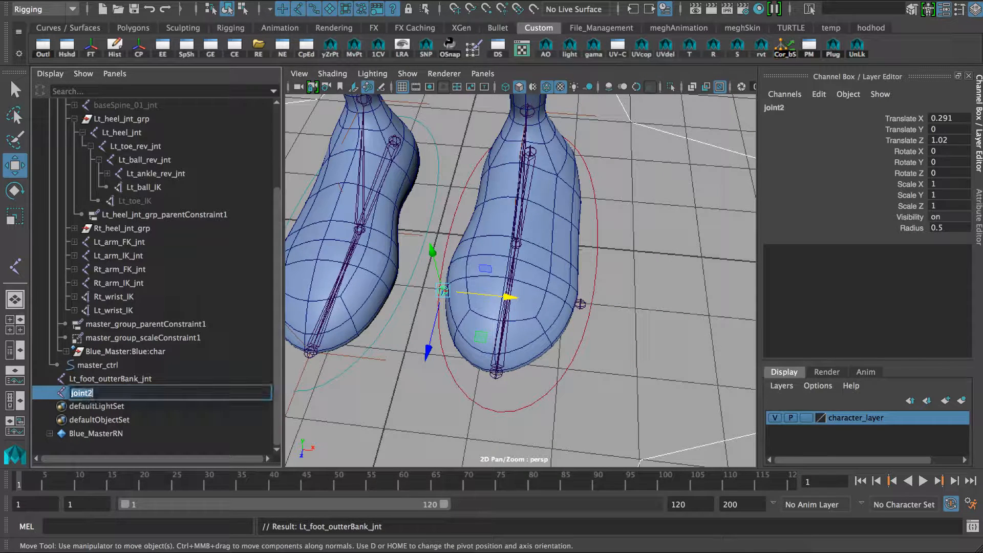
{"action": "type", "text": "Lt_foot_outterBank_jnt"}
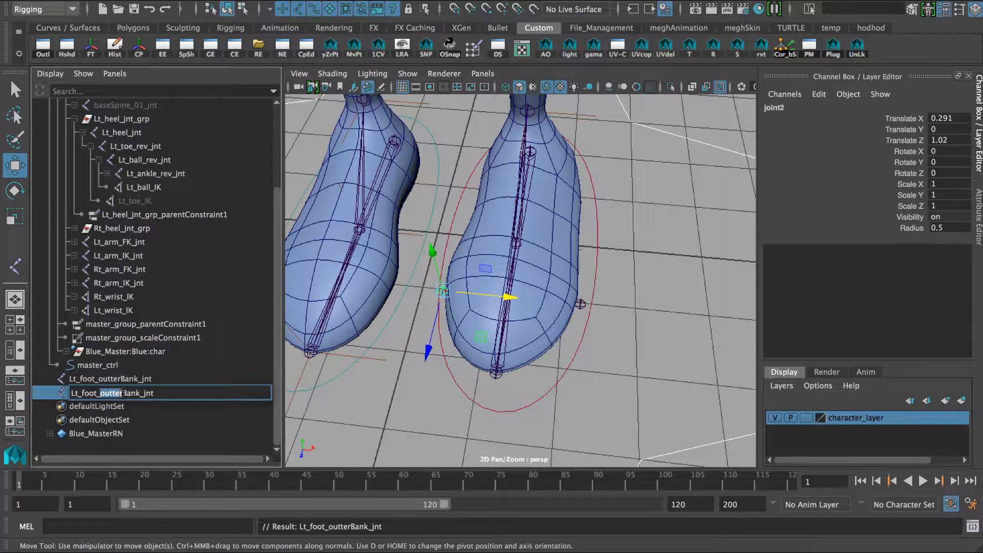
{"action": "type", "text": "inner"}
{"action": "key", "text": "Return"}
- In the front view, move Lt_foot_innerBank_jnt along X to about 0.434, under the inner edge of the sole
{"action": "left_click_drag", "start_coordinate": [424, 341], "coordinate": [439, 314], "text": "alt"}
{"action": "right_click_drag", "start_coordinate": [439, 315], "coordinate": [601, 368], "text": "alt"}
{"action": "middle_click_drag", "start_coordinate": [498, 354], "coordinate": [521, 324], "text": "alt"}
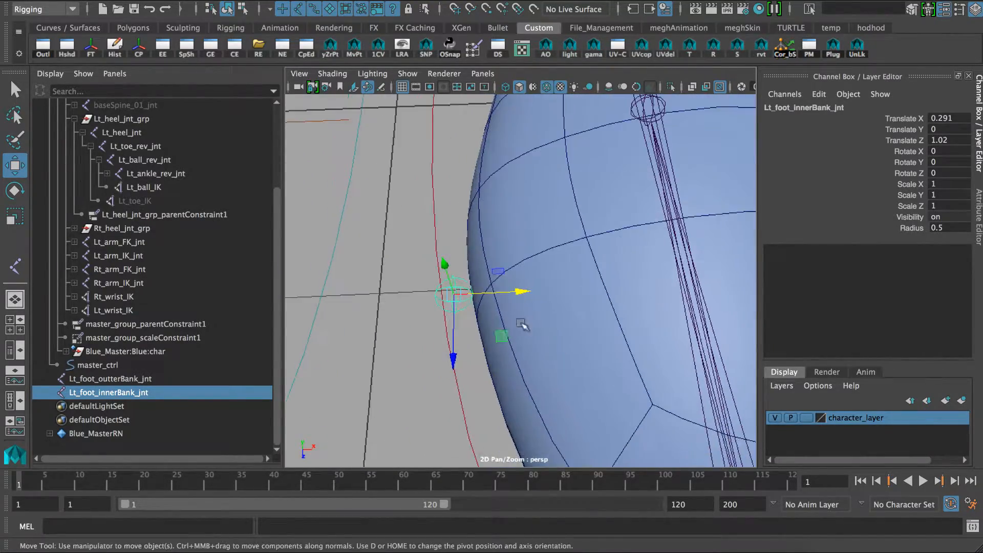
{"action": "left_click_drag", "start_coordinate": [521, 324], "coordinate": [505, 265], "text": "alt"}
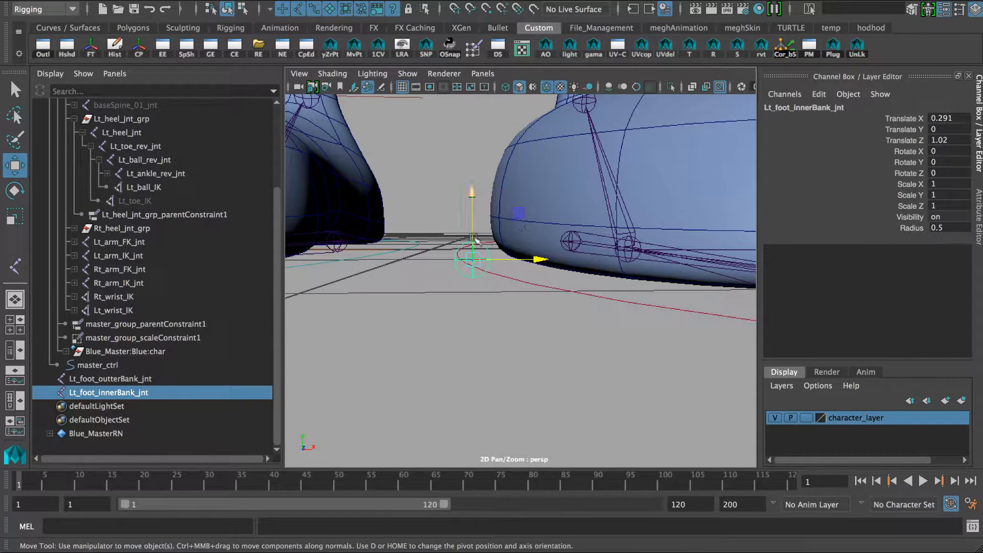
{"action": "left_click_drag", "start_coordinate": [477, 267], "coordinate": [483, 280], "text": "alt"}
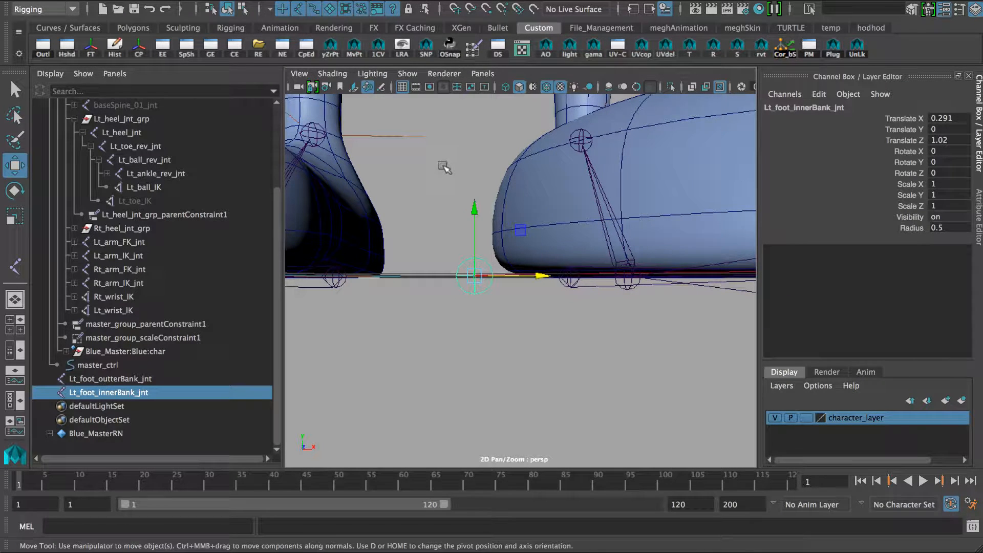
{"action": "left_click_drag", "start_coordinate": [477, 257], "coordinate": [479, 309], "text": "alt"}
{"action": "key", "text": "space"}
{"action": "key", "text": "space"}
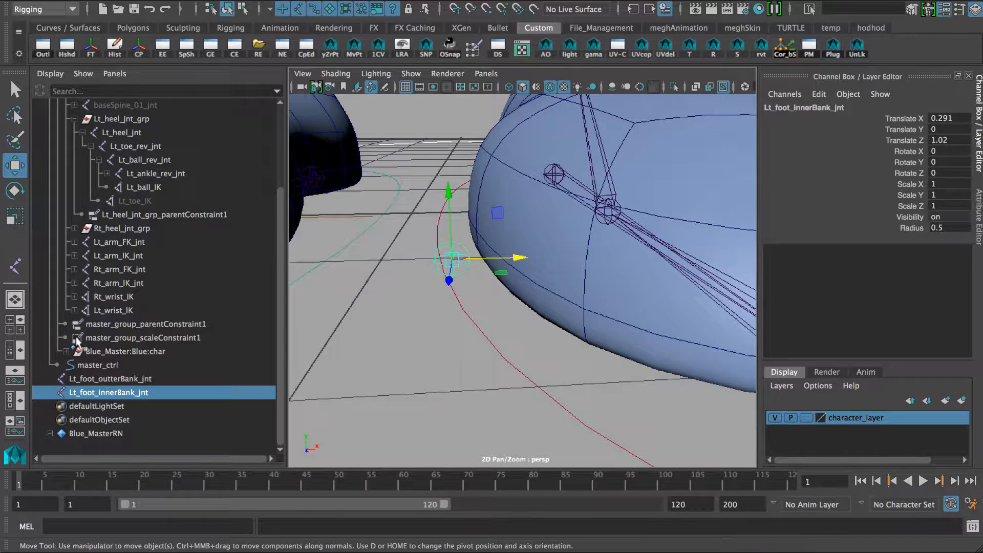
{"action": "key", "text": "space"}
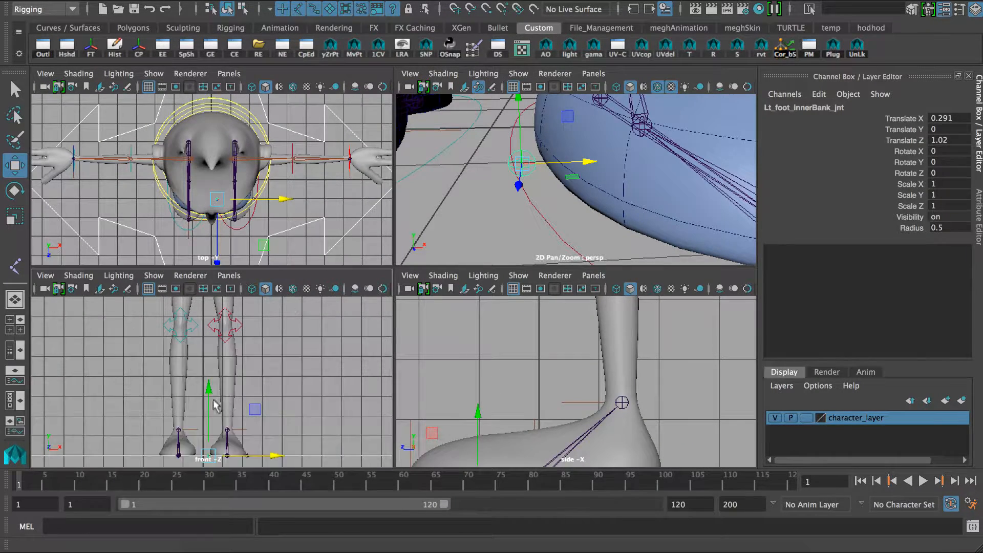
{"action": "key", "text": "space"}
{"action": "scroll", "coordinate": [324, 331], "scroll_direction": "up", "scroll_amount": 2}
{"action": "scroll", "coordinate": [324, 332], "scroll_direction": "up", "scroll_amount": 5}
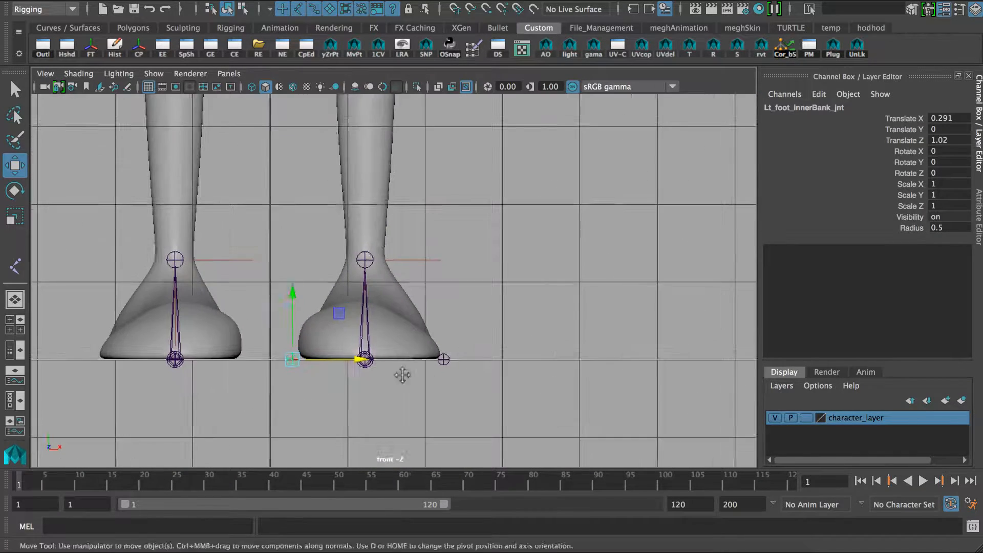
{"action": "scroll", "coordinate": [393, 337], "scroll_direction": "up", "scroll_amount": 3}
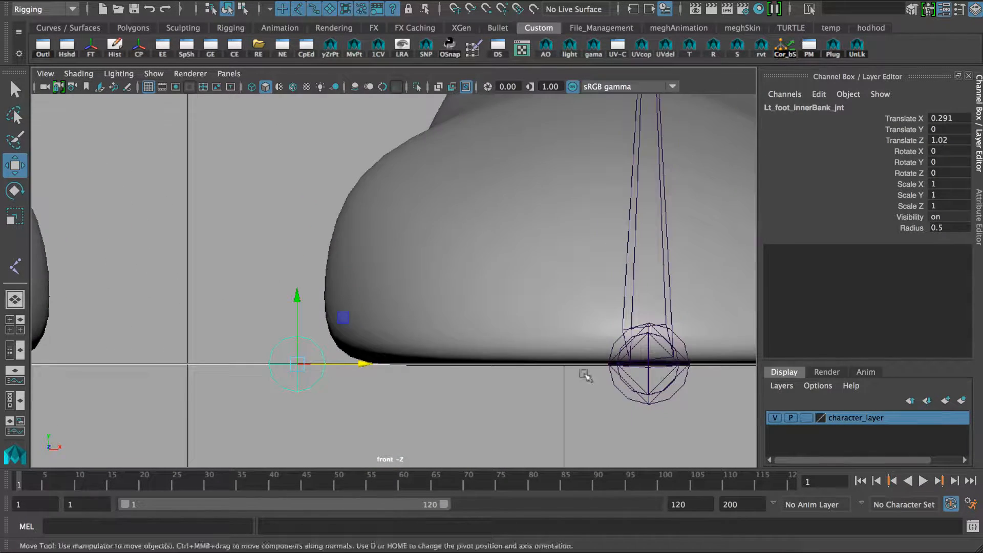
{"action": "scroll", "coordinate": [429, 360], "scroll_direction": "up", "scroll_amount": 4}
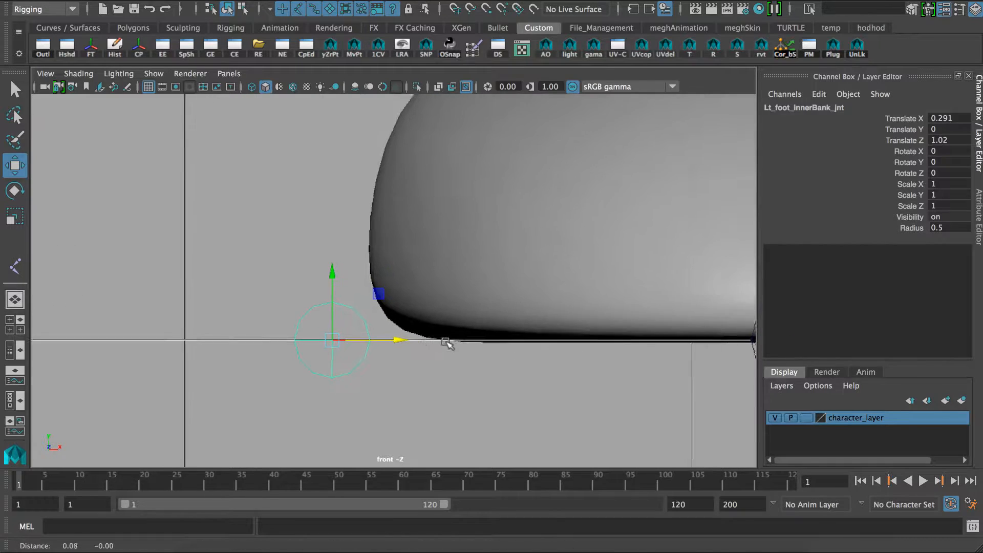
{"action": "mouse_move", "coordinate": [390, 336]}
{"action": "left_mouse_down"}
{"action": "mouse_move", "coordinate": [433, 341]}
{"action": "mouse_move", "coordinate": [461, 329]}
{"action": "left_mouse_up"}
- Move Lt_foot_outterBank_jnt along X to about 2.16, under the outer edge of the sole
{"action": "middle_click_drag", "start_coordinate": [538, 332], "coordinate": [320, 311], "text": "alt"}
{"action": "middle_click_drag", "start_coordinate": [498, 313], "coordinate": [311, 321], "text": "alt"}
{"action": "middle_click_drag", "start_coordinate": [579, 316], "coordinate": [341, 311], "text": "alt"}
{"action": "middle_click_drag", "start_coordinate": [652, 314], "coordinate": [558, 333], "text": "alt"}
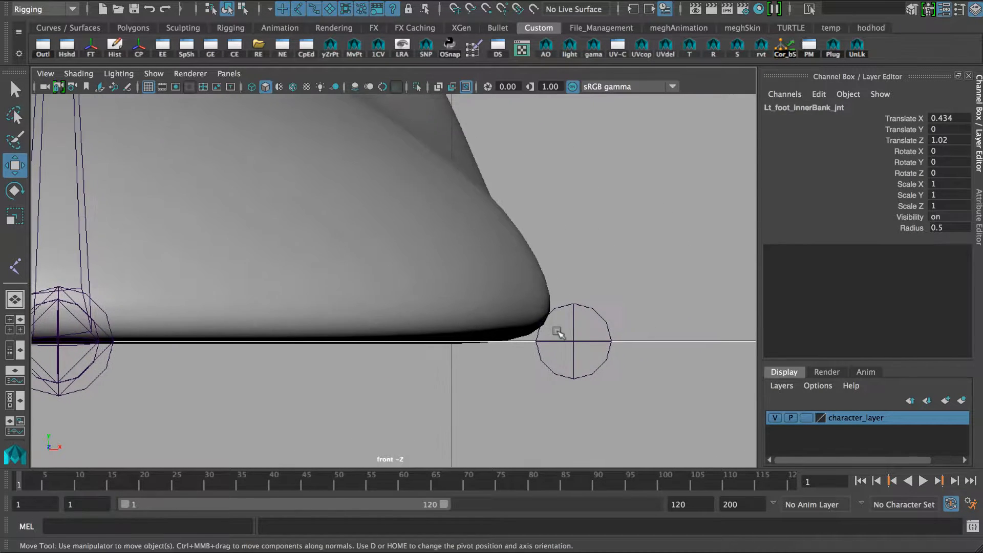
{"action": "left_click", "coordinate": [584, 316]}
{"action": "left_click_drag", "start_coordinate": [634, 340], "coordinate": [596, 340]}
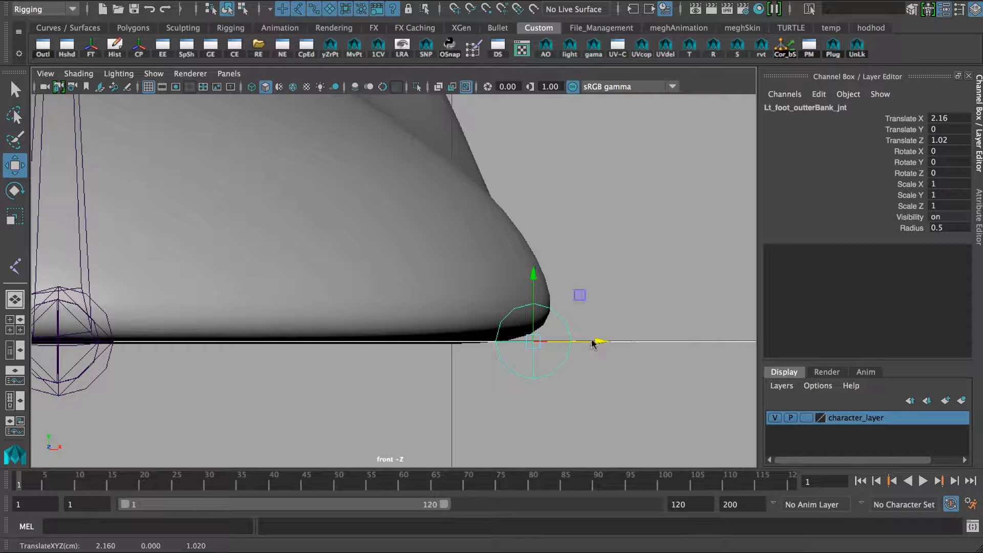
{"action": "middle_click_drag", "start_coordinate": [522, 332], "coordinate": [537, 342], "text": "alt"}
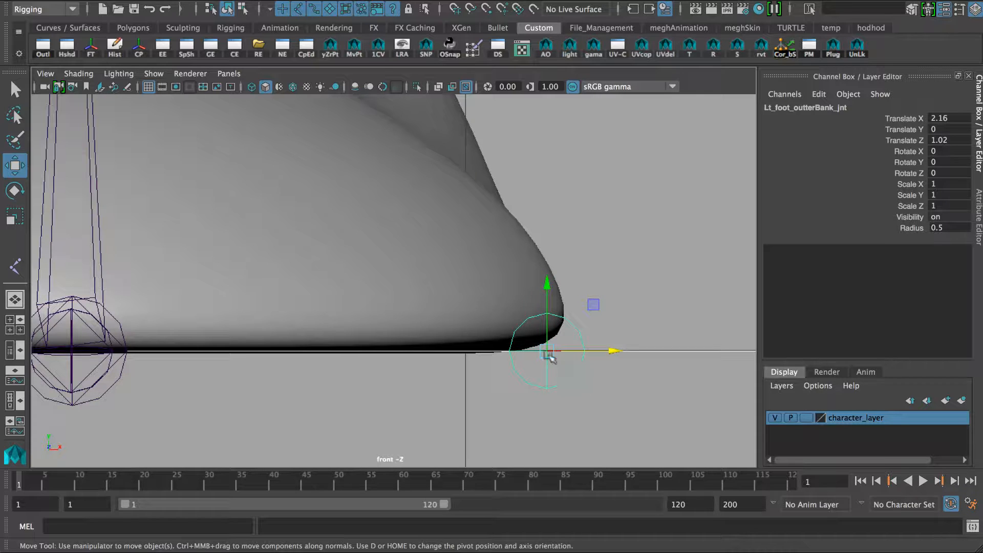
- In the wireframe top view, move Lt_foot_outterBank_jnt along Z to about 0.916, aligned with the widest part of the foot
{"action": "middle_click_drag", "start_coordinate": [432, 318], "coordinate": [708, 340], "text": "alt"}
{"action": "right_click_drag", "start_coordinate": [709, 340], "coordinate": [584, 305], "text": "alt"}
{"action": "key", "text": "space"}
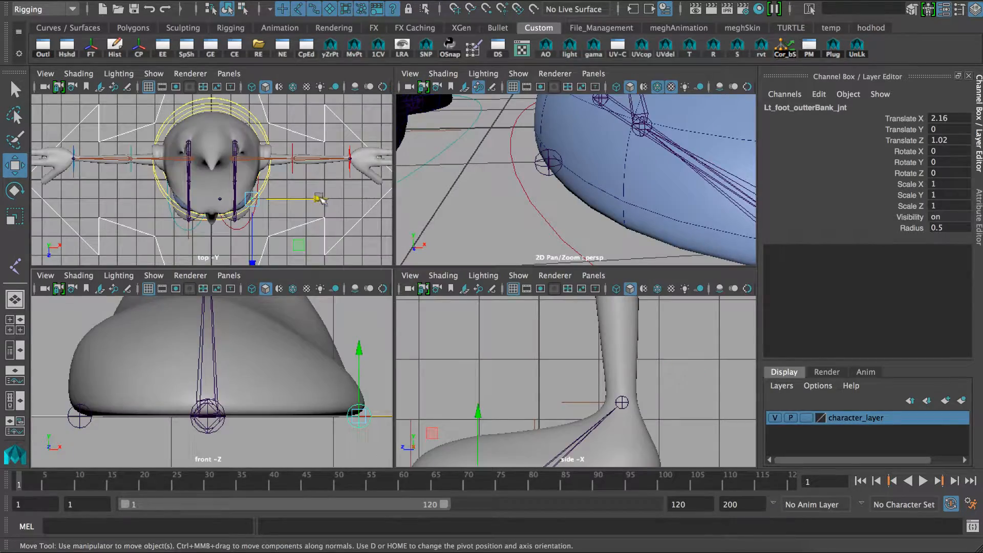
{"action": "key", "text": "space"}
{"action": "key", "text": "4"}
{"action": "middle_click_drag", "start_coordinate": [451, 318], "coordinate": [385, 215], "text": "alt"}
{"action": "right_click_drag", "start_coordinate": [410, 220], "coordinate": [687, 277], "text": "alt"}
{"action": "middle_click_drag", "start_coordinate": [415, 189], "coordinate": [448, 293], "text": "alt"}
{"action": "right_click_drag", "start_coordinate": [323, 266], "coordinate": [678, 294], "text": "alt"}
{"action": "middle_click_drag", "start_coordinate": [507, 219], "coordinate": [516, 279], "text": "alt"}
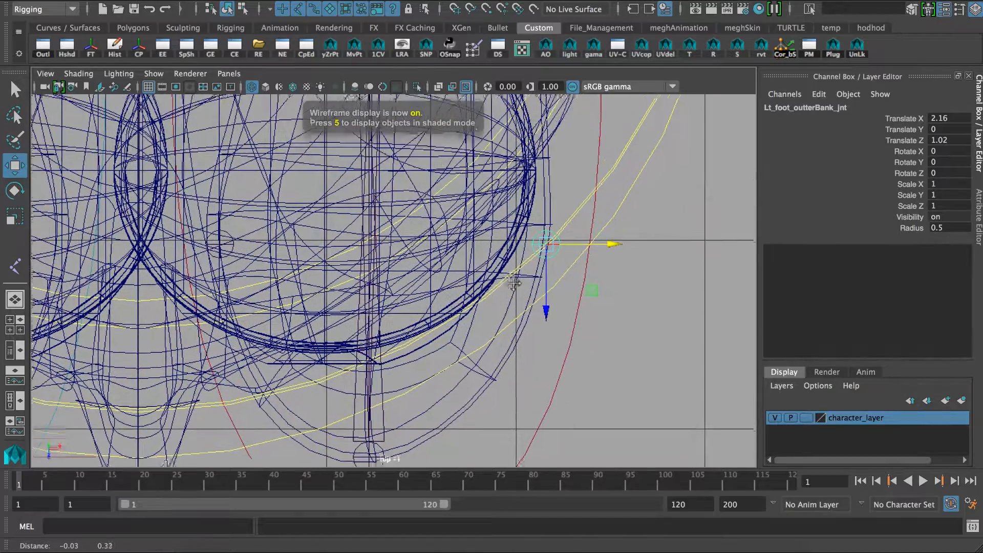
{"action": "right_click_drag", "start_coordinate": [408, 272], "coordinate": [630, 281], "text": "alt"}
{"action": "middle_click_drag", "start_coordinate": [518, 266], "coordinate": [319, 312], "text": "alt"}
{"action": "right_click_drag", "start_coordinate": [417, 264], "coordinate": [499, 257], "text": "alt"}
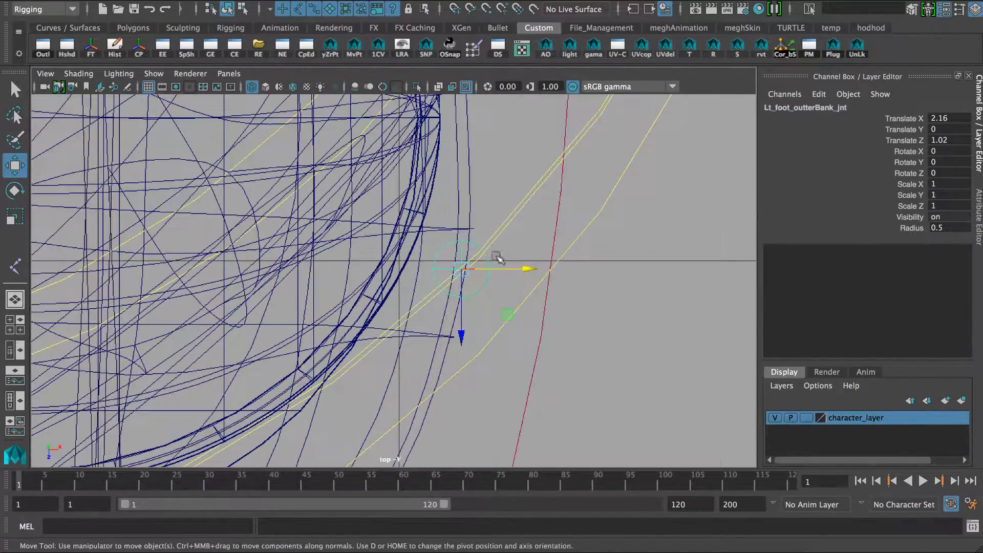
{"action": "middle_click_drag", "start_coordinate": [474, 140], "coordinate": [483, 191], "text": "alt"}
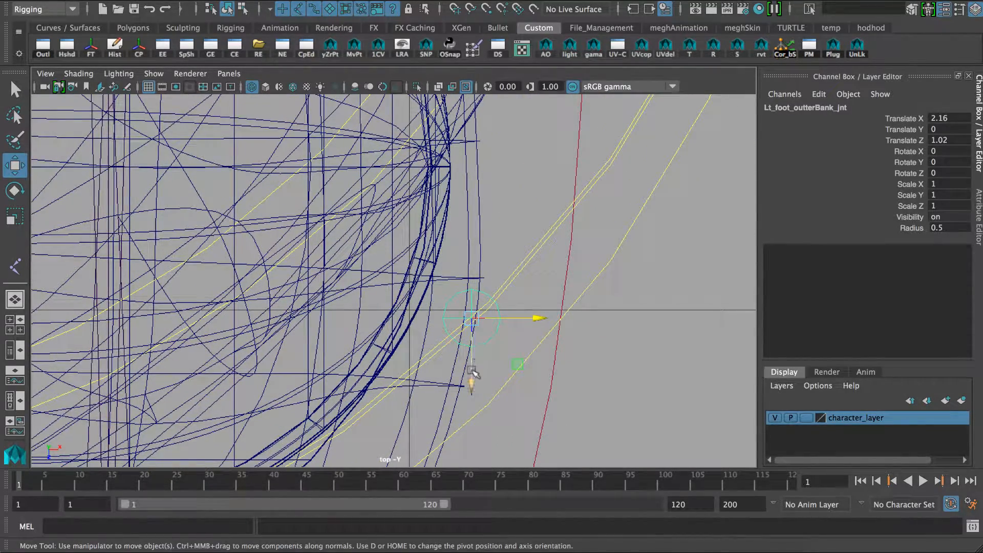
{"action": "left_click_drag", "start_coordinate": [472, 373], "coordinate": [472, 349]}
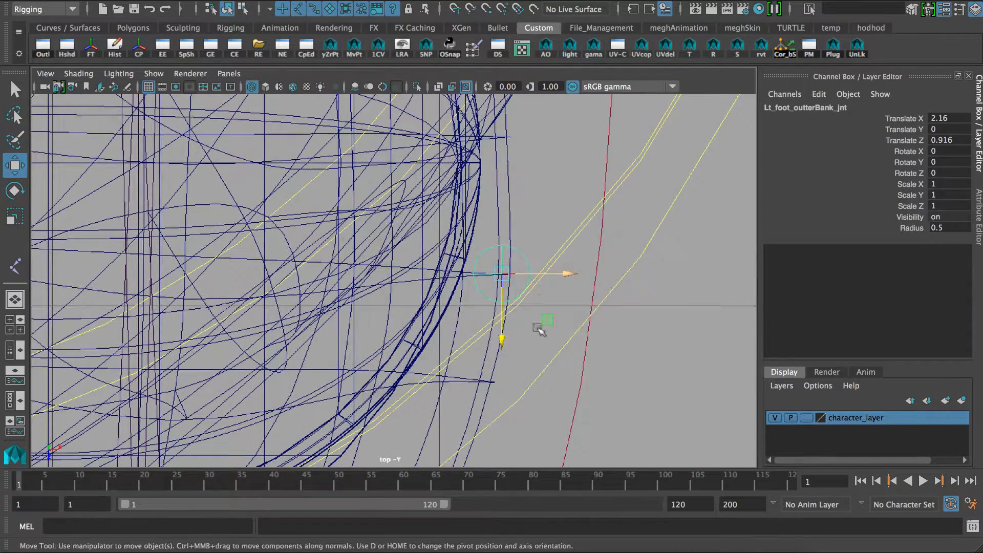
- Select Lt_foot_innerBank_jnt and check its placement against the foot in the front, perspective and top views
{"action": "key", "text": "space"}
{"action": "key", "text": "space"}
{"action": "key", "text": "space"}
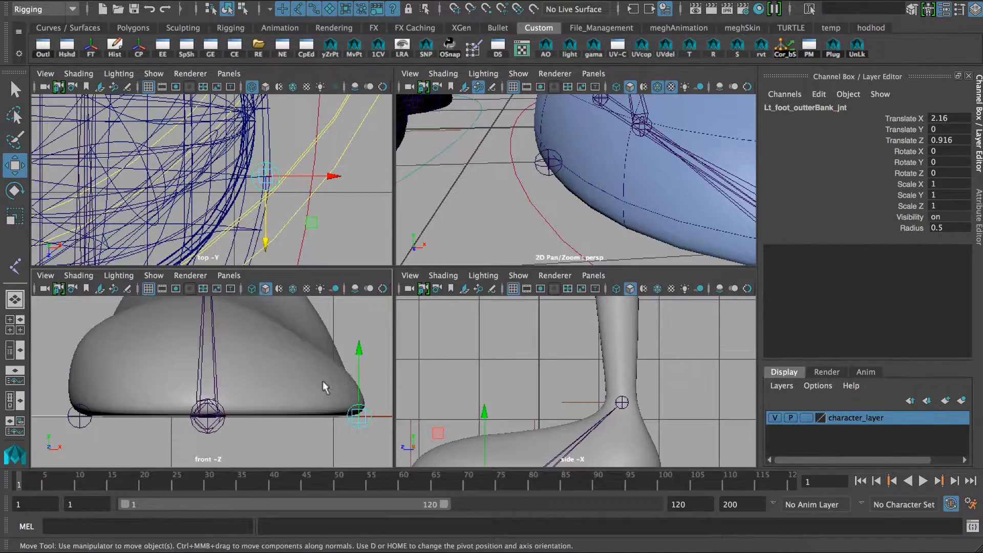
{"action": "key", "text": "space"}
{"action": "scroll", "coordinate": [364, 357], "scroll_direction": "up", "scroll_amount": 3}
{"action": "middle_click_drag", "start_coordinate": [365, 358], "coordinate": [538, 359], "text": "alt"}
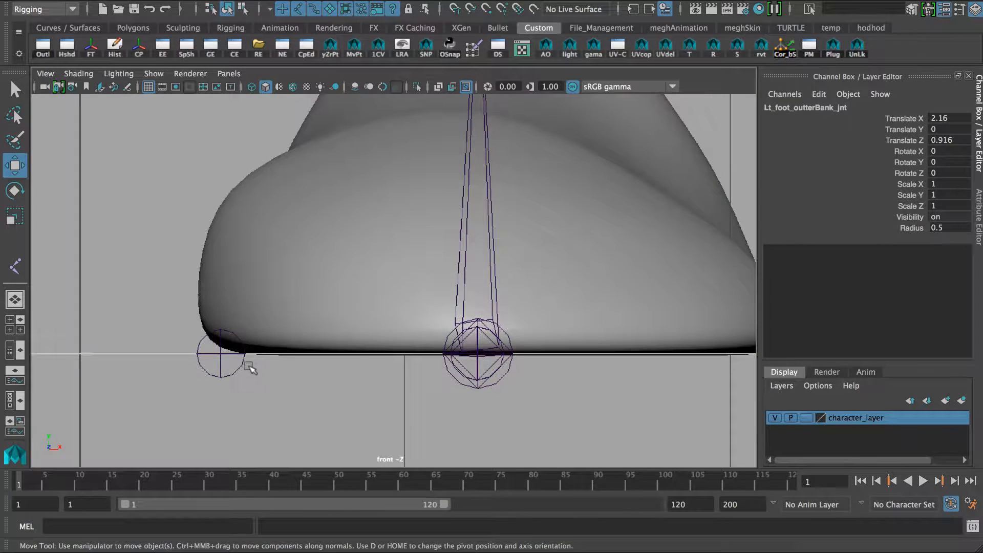
{"action": "left_click", "coordinate": [231, 376]}
{"action": "scroll", "coordinate": [352, 279], "scroll_direction": "down", "scroll_amount": 3}
{"action": "key", "text": "space"}
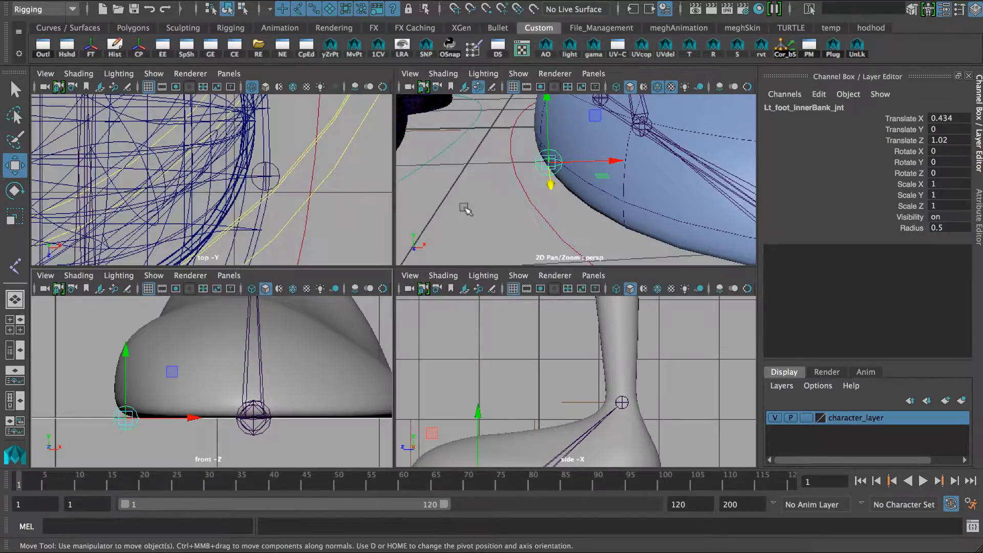
{"action": "key", "text": "space"}
{"action": "left_click_drag", "start_coordinate": [429, 261], "coordinate": [339, 299], "text": "alt"}
{"action": "key", "text": "space"}
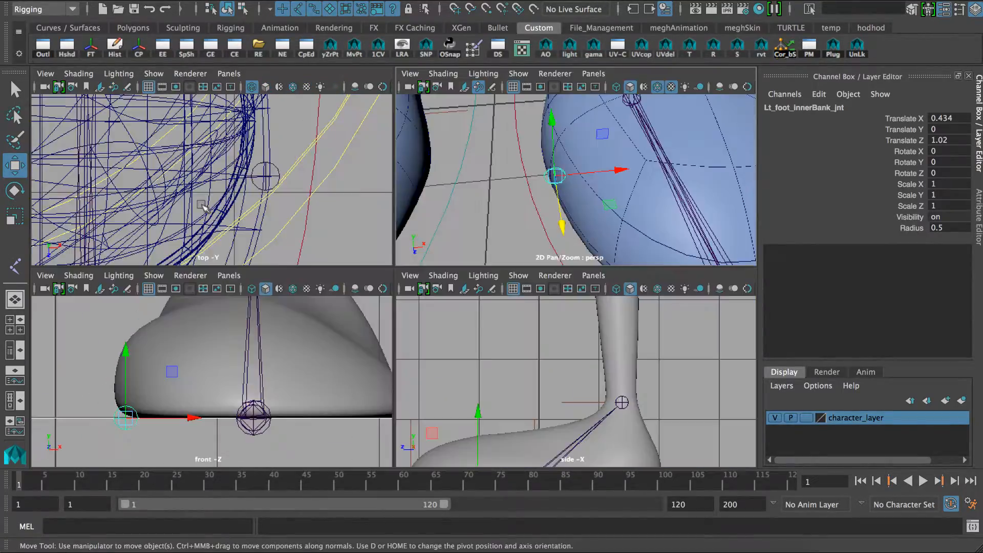
{"action": "key", "text": "space"}
{"action": "middle_click_drag", "start_coordinate": [279, 271], "coordinate": [584, 307], "text": "alt"}
{"action": "right_click_drag", "start_coordinate": [439, 329], "coordinate": [413, 306], "text": "alt"}
{"action": "middle_click_drag", "start_coordinate": [413, 306], "coordinate": [462, 268], "text": "alt"}
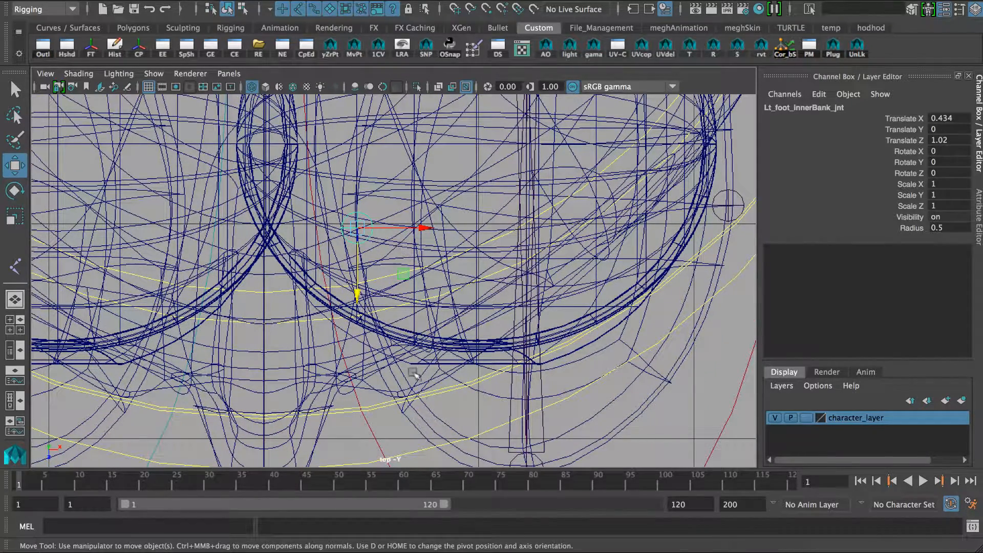
{"action": "left_click", "coordinate": [432, 413]}
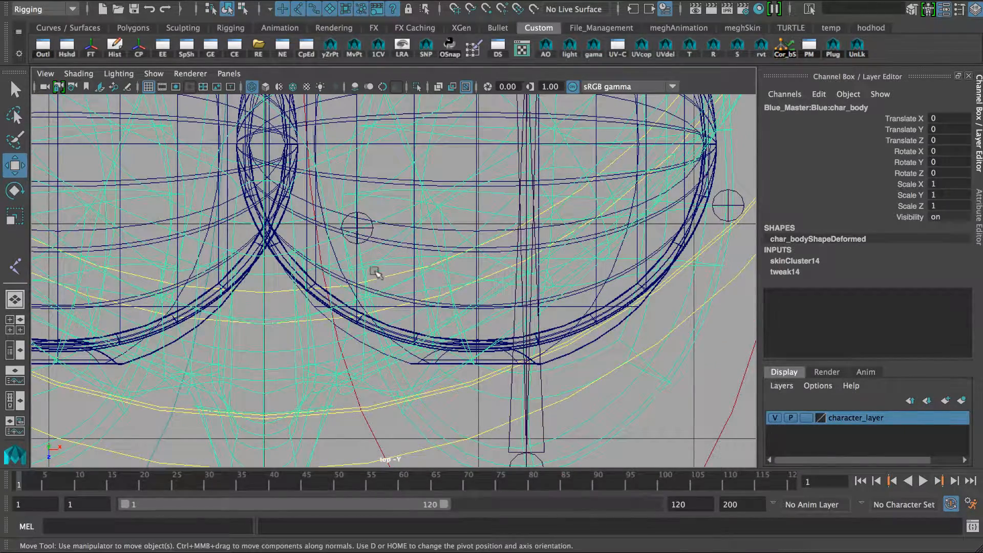
{"action": "left_click", "coordinate": [369, 220]}
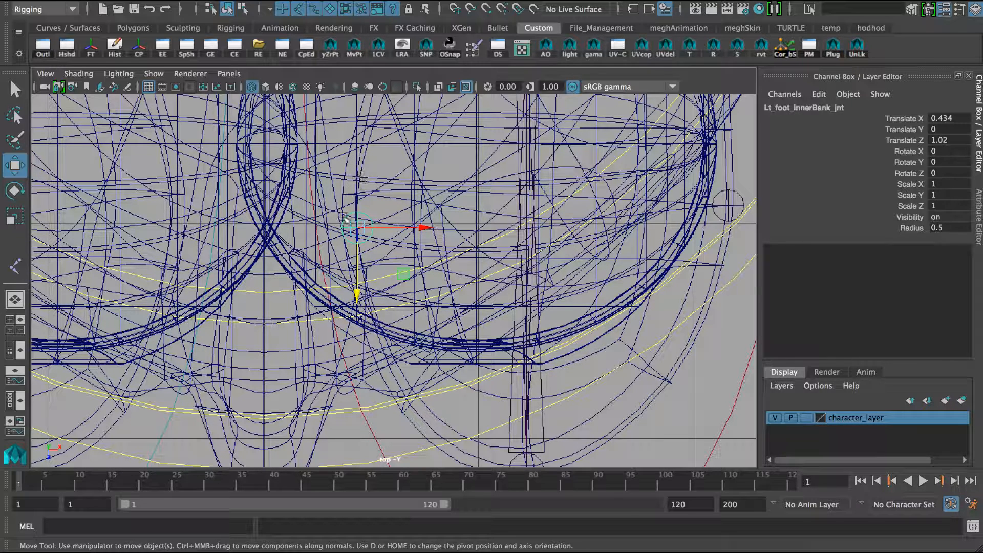
- Examine both banking joints around the left foot in the perspective view and show the full attributes of Lt_foot_innerBank_jnt
{"action": "key", "text": "space"}
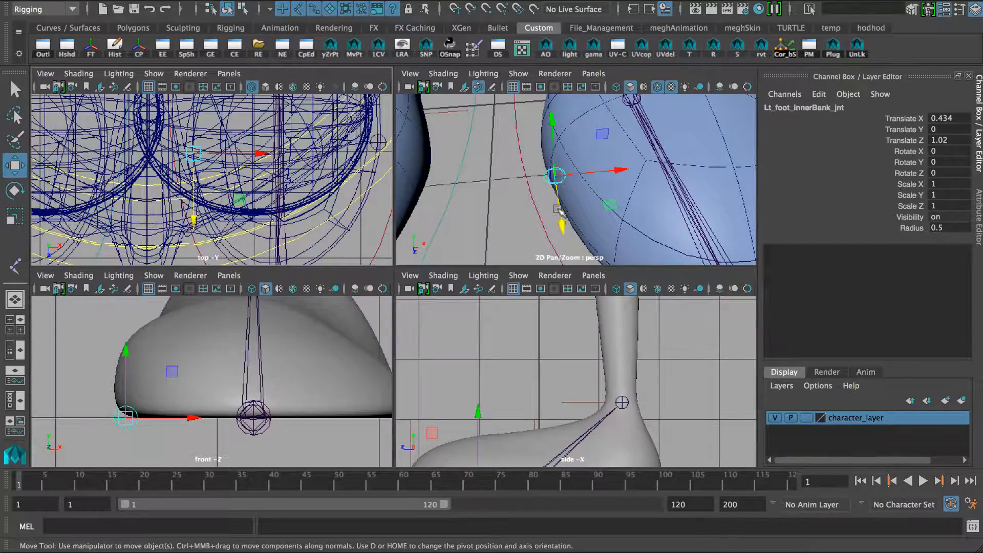
{"action": "key", "text": "space"}
{"action": "left_click_drag", "start_coordinate": [386, 292], "coordinate": [360, 282], "text": "alt"}
{"action": "middle_click_drag", "start_coordinate": [427, 287], "coordinate": [353, 256], "text": "alt"}
{"action": "mouse_move", "coordinate": [353, 257]}
{"action": "left_mouse_down", "text": "alt"}
{"action": "mouse_move", "coordinate": [342, 268]}
{"action": "mouse_move", "coordinate": [291, 268]}
{"action": "mouse_move", "coordinate": [344, 273]}
{"action": "left_mouse_up", "text": "alt"}
{"action": "left_click_drag", "start_coordinate": [409, 293], "coordinate": [318, 260], "text": "alt"}
{"action": "middle_click_drag", "start_coordinate": [377, 286], "coordinate": [434, 323], "text": "alt"}
{"action": "right_click_drag", "start_coordinate": [434, 324], "coordinate": [362, 267], "text": "alt"}
{"action": "left_click_drag", "start_coordinate": [363, 267], "coordinate": [447, 321], "text": "alt"}
{"action": "right_click_drag", "start_coordinate": [448, 321], "coordinate": [392, 238], "text": "alt"}
{"action": "middle_click_drag", "start_coordinate": [392, 238], "coordinate": [396, 300], "text": "alt"}
{"action": "right_click_drag", "start_coordinate": [395, 300], "coordinate": [366, 282], "text": "alt"}
{"action": "left_click_drag", "start_coordinate": [365, 284], "coordinate": [378, 242], "text": "alt"}
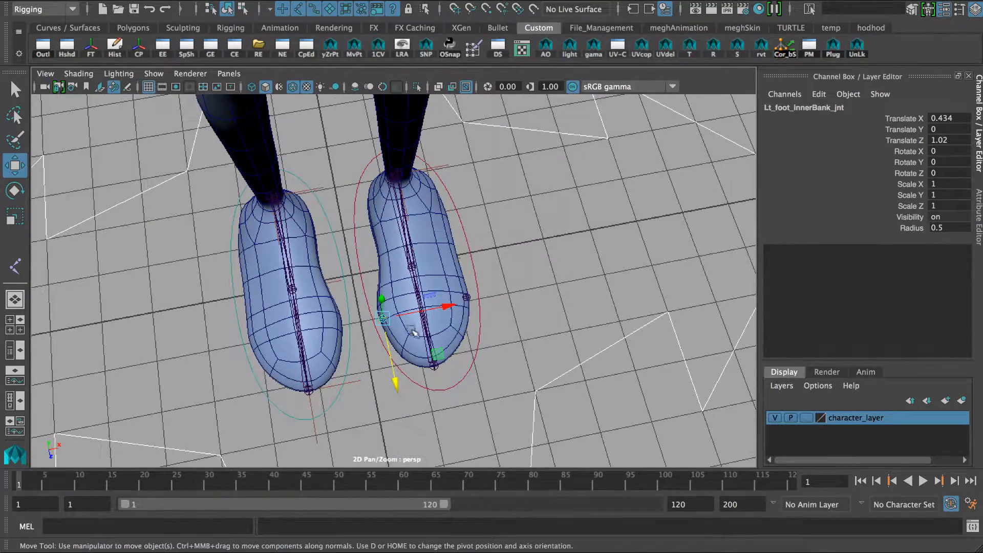
{"action": "left_click_drag", "start_coordinate": [353, 328], "coordinate": [329, 278], "text": "alt"}
{"action": "right_click_drag", "start_coordinate": [354, 287], "coordinate": [435, 314], "text": "alt"}
{"action": "middle_click_drag", "start_coordinate": [382, 330], "coordinate": [374, 305], "text": "alt"}
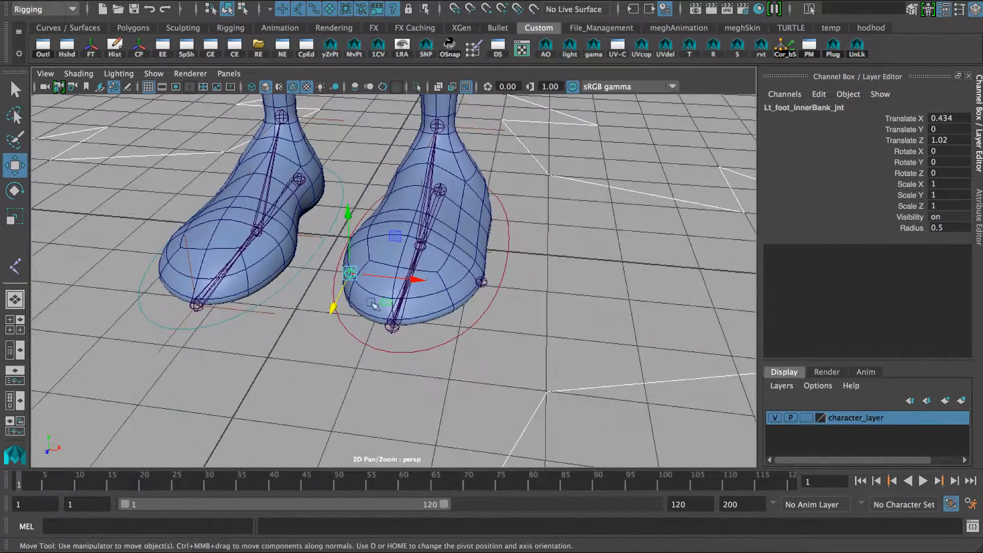
{"action": "right_click_drag", "start_coordinate": [374, 305], "coordinate": [414, 313], "text": "alt"}
{"action": "middle_click_drag", "start_coordinate": [387, 297], "coordinate": [431, 262], "text": "alt"}
{"action": "left_click_drag", "start_coordinate": [375, 297], "coordinate": [348, 313], "text": "alt"}
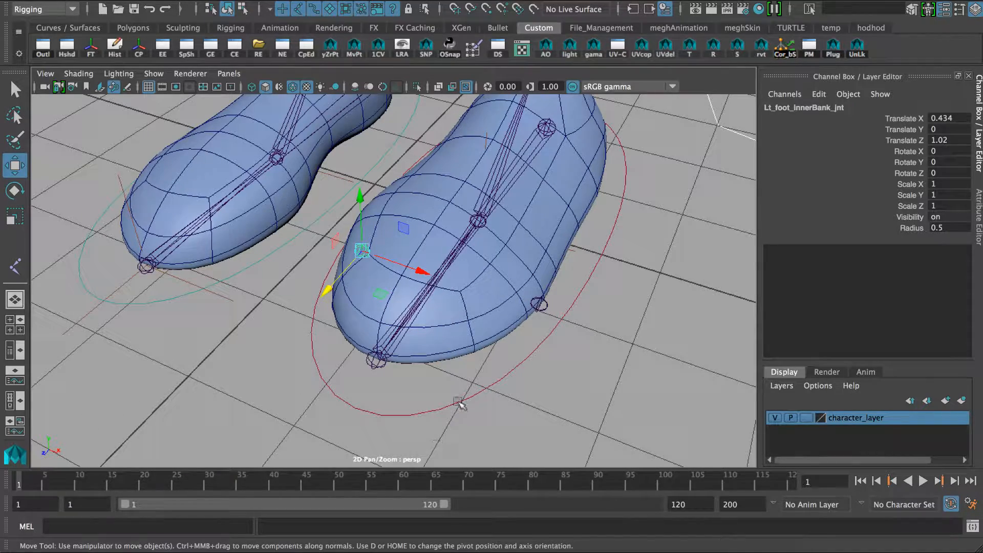
{"action": "left_click_drag", "start_coordinate": [461, 340], "coordinate": [485, 335], "text": "alt"}
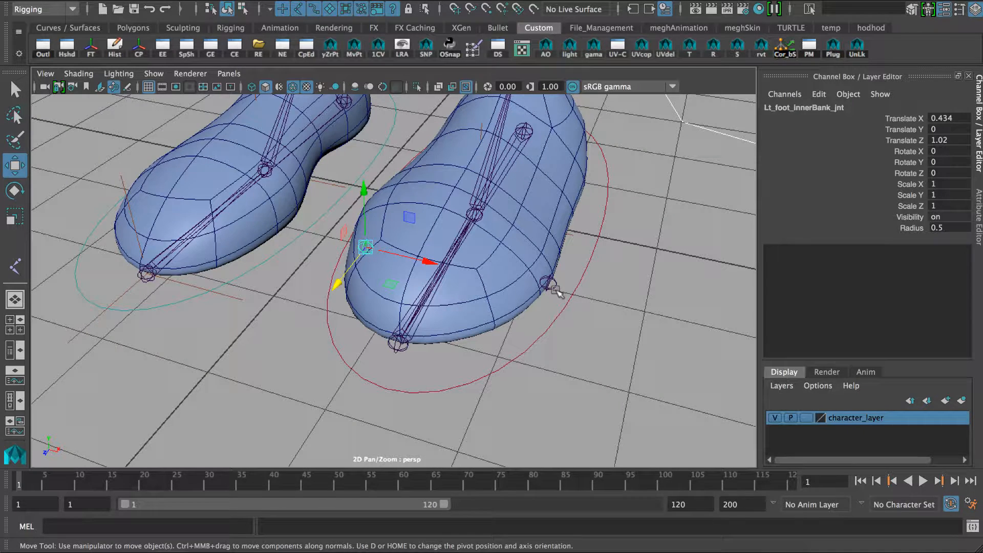
{"action": "left_click", "coordinate": [979, 204]}
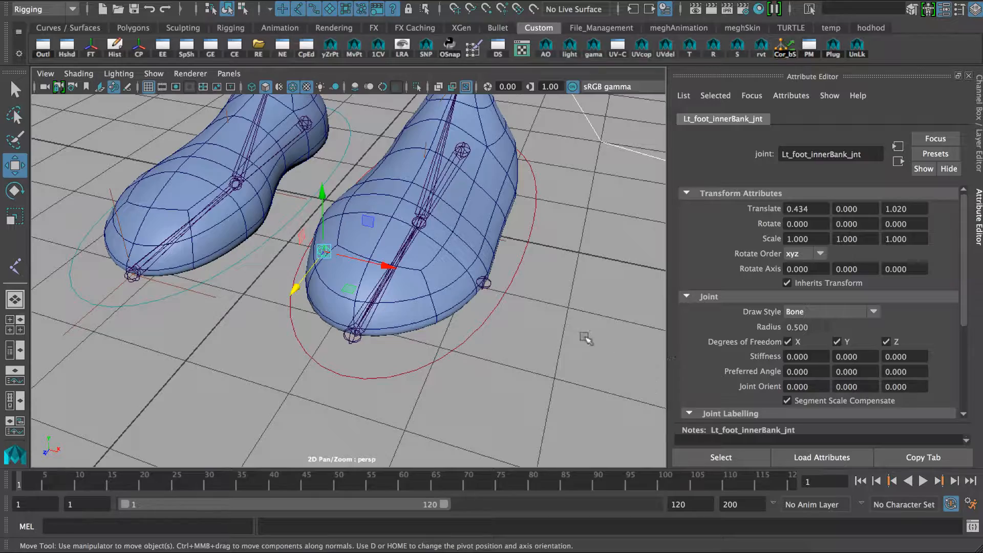
- Activate the Rotate tool on Lt_foot_innerBank_jnt and examine its orientation against the left foot from several angles
{"action": "mouse_move", "coordinate": [585, 337]}
{"action": "left_mouse_down", "text": "alt"}
{"action": "mouse_move", "coordinate": [553, 332]}
{"action": "mouse_move", "coordinate": [578, 329]}
{"action": "left_mouse_up", "text": "alt"}
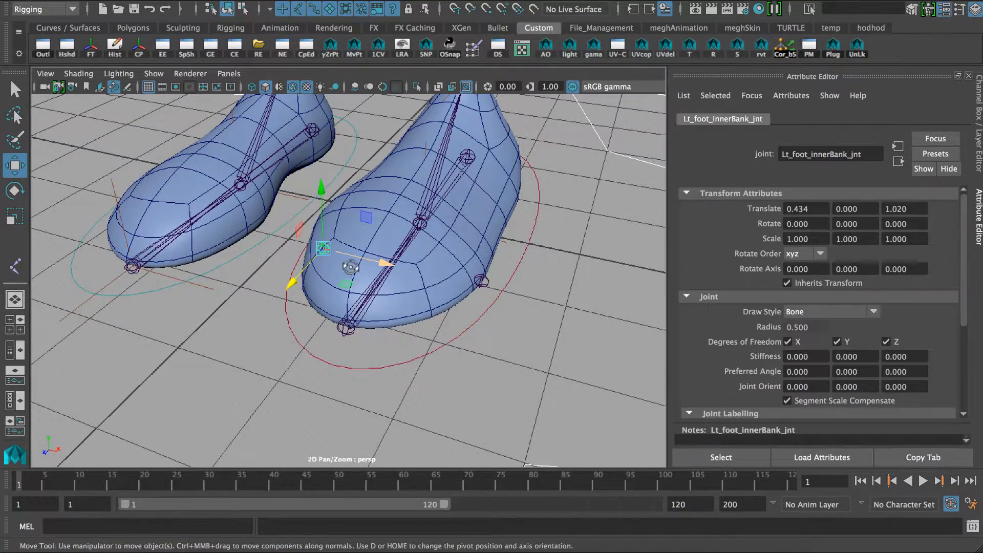
{"action": "left_click_drag", "start_coordinate": [351, 266], "coordinate": [392, 304], "text": "alt"}
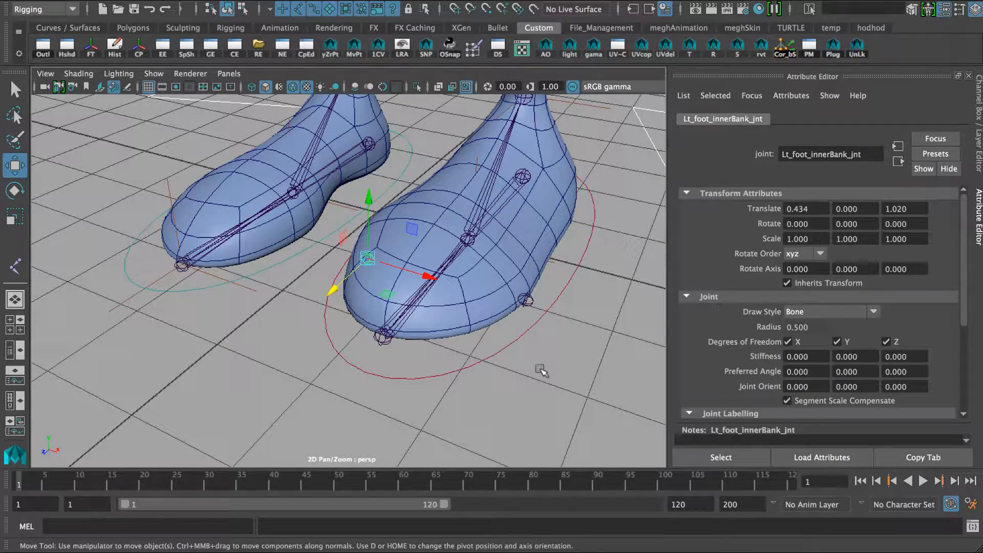
{"action": "key", "text": "e"}
{"action": "left_click_drag", "start_coordinate": [541, 371], "coordinate": [522, 359]}
{"action": "right_click_drag", "start_coordinate": [425, 352], "coordinate": [544, 367], "text": "alt"}
{"action": "left_click_drag", "start_coordinate": [544, 366], "coordinate": [535, 365], "text": "alt"}
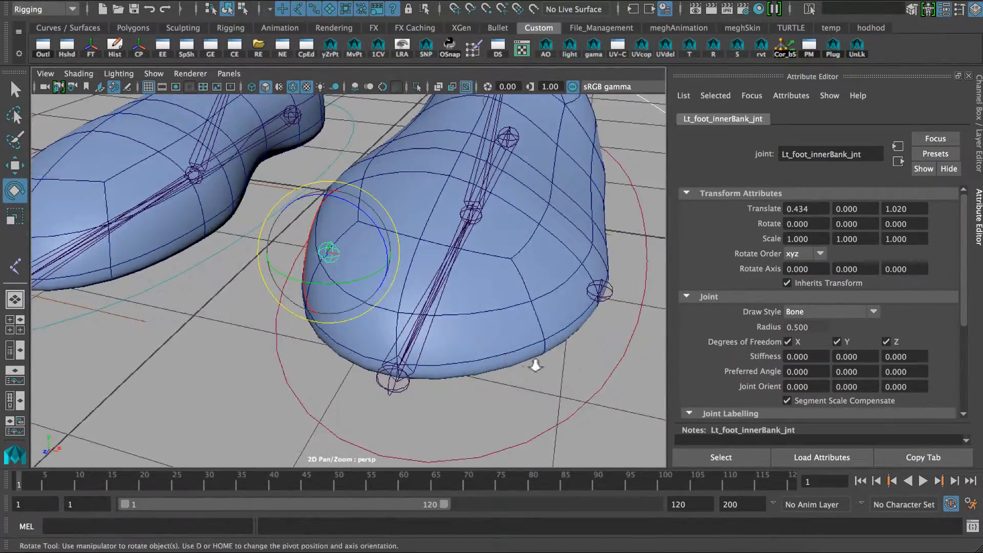
{"action": "right_click_drag", "start_coordinate": [536, 365], "coordinate": [439, 334], "text": "alt"}
{"action": "left_click_drag", "start_coordinate": [439, 334], "coordinate": [428, 347], "text": "alt"}
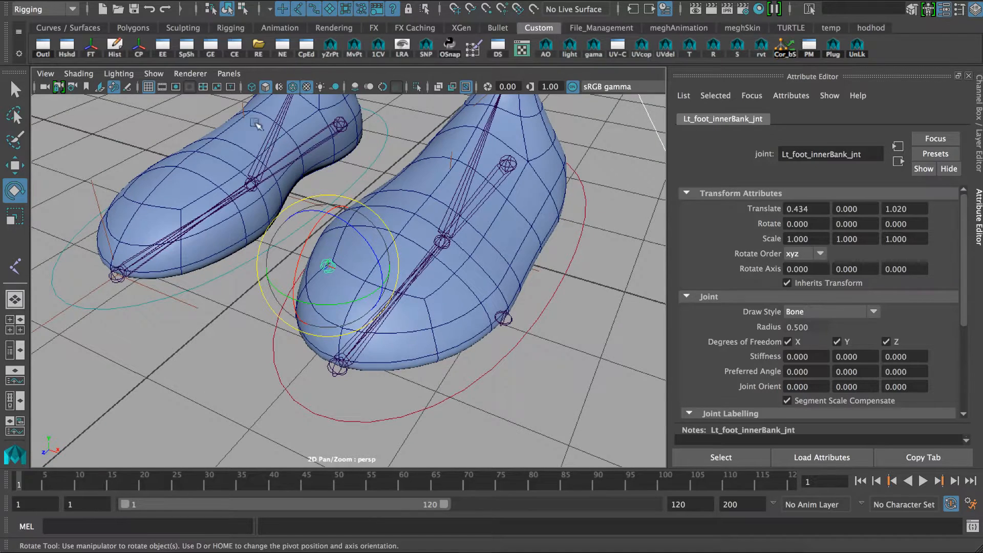
- Display the local rotation axes of Lt_foot_innerBank_jnt
{"action": "left_click", "coordinate": [313, 1]}
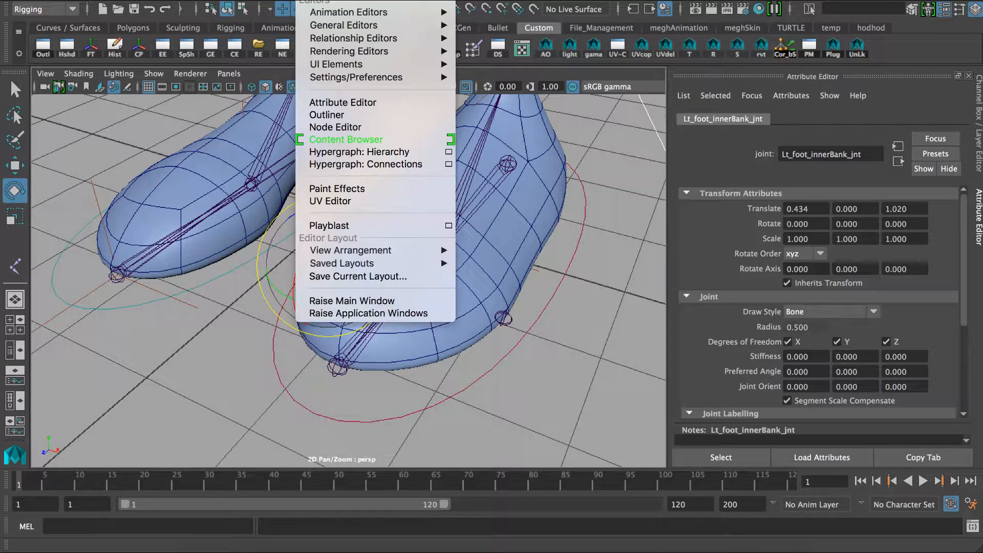
{"action": "mouse_move", "coordinate": [273, 0]}
{"action": "mouse_move", "coordinate": [330, 132]}
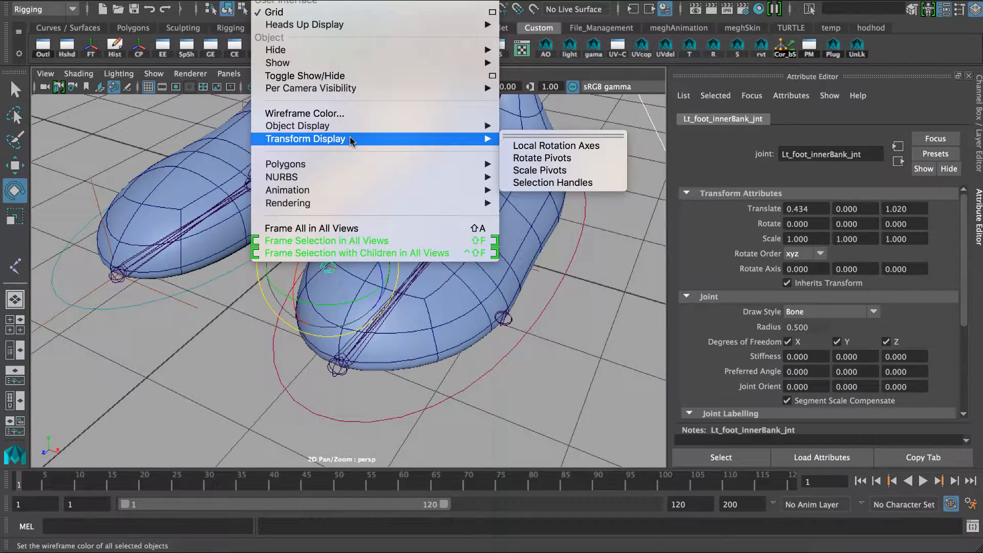
{"action": "left_click", "coordinate": [547, 149]}
{"action": "left_click_drag", "start_coordinate": [478, 237], "coordinate": [402, 238], "text": "alt"}
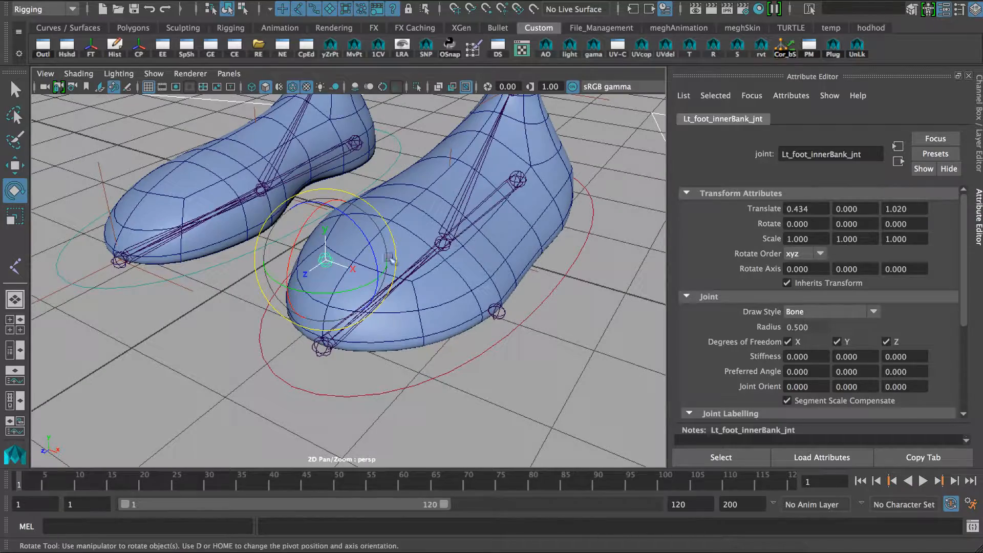
- Select Lt_foot_outterBank_jnt and display its local rotation axes to compare them with the inner banking joint's
{"action": "left_click", "coordinate": [498, 315]}
{"action": "left_click_drag", "start_coordinate": [447, 249], "coordinate": [421, 250], "text": "alt"}
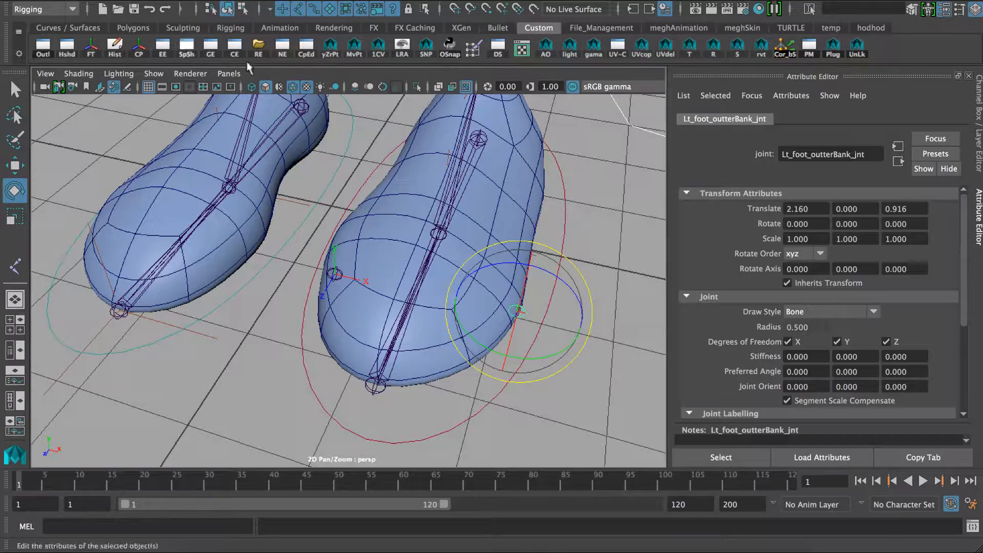
{"action": "left_click_drag", "start_coordinate": [492, 307], "coordinate": [477, 264], "text": "alt"}
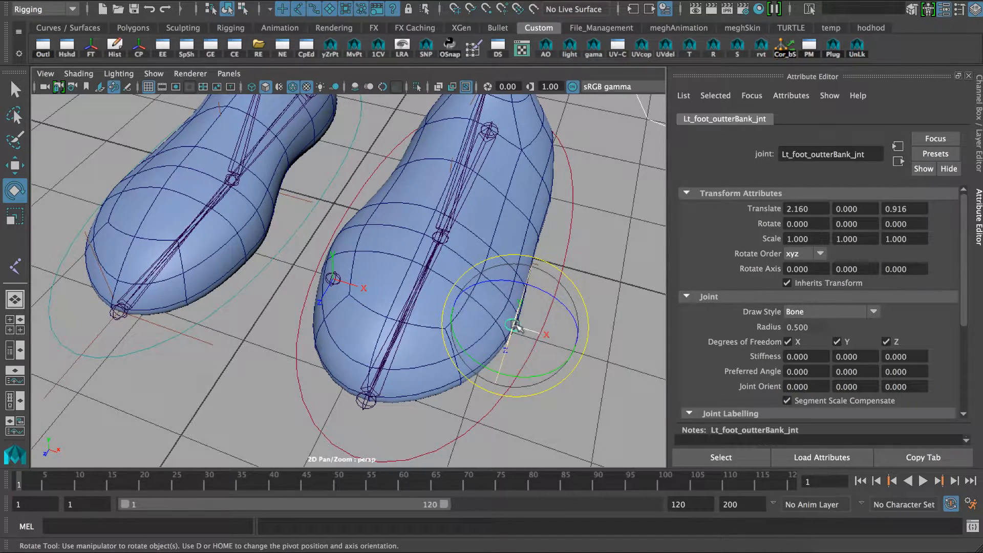
{"action": "left_click_drag", "start_coordinate": [361, 318], "coordinate": [328, 309], "text": "alt"}
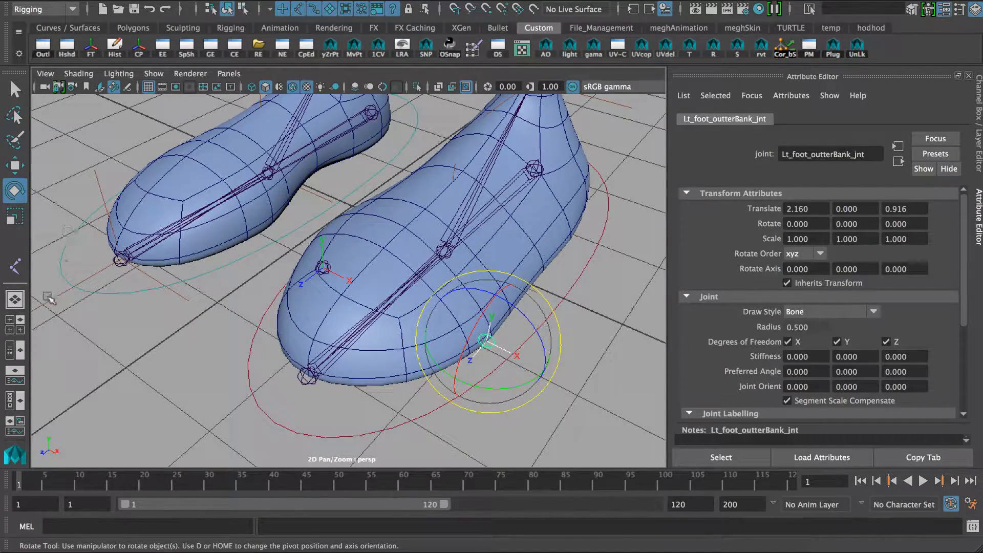
- Show the Outliner beside the perspective view and examine the axes of both banking joints around the left foot
{"action": "left_click", "coordinate": [15, 350]}
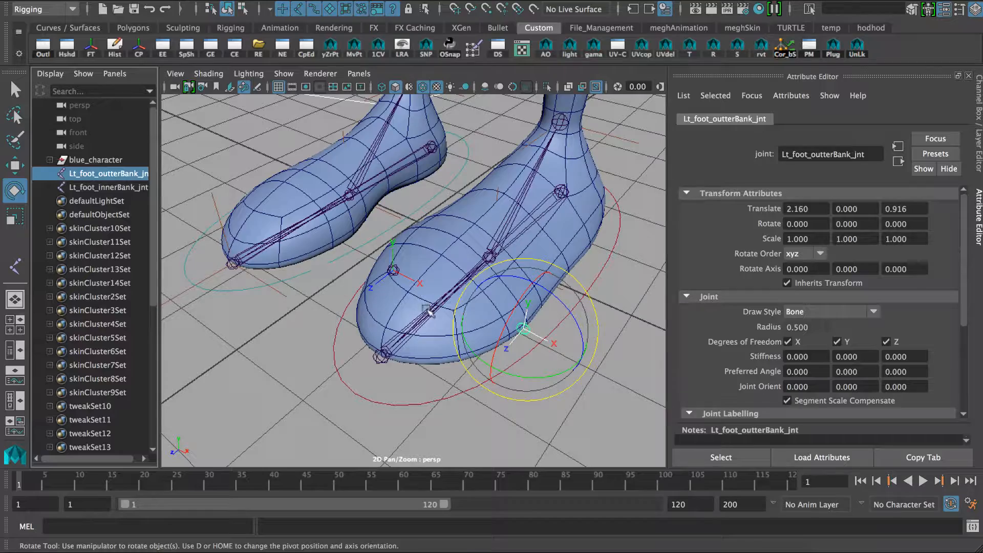
{"action": "mouse_move", "coordinate": [429, 313]}
{"action": "left_mouse_down", "text": "alt"}
{"action": "mouse_move", "coordinate": [404, 317]}
{"action": "mouse_move", "coordinate": [436, 318]}
{"action": "left_mouse_up", "text": "alt"}
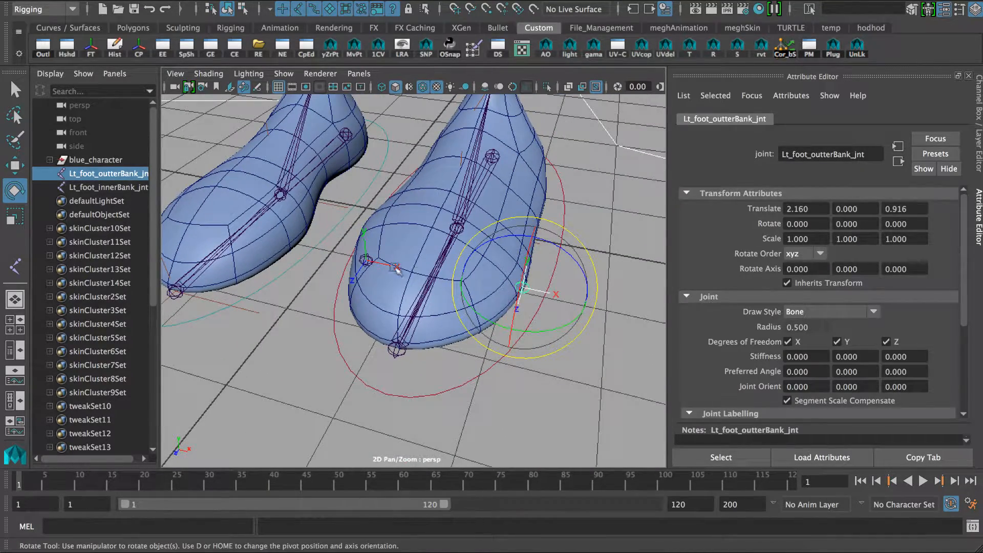
{"action": "left_click_drag", "start_coordinate": [365, 293], "coordinate": [385, 312], "text": "alt"}
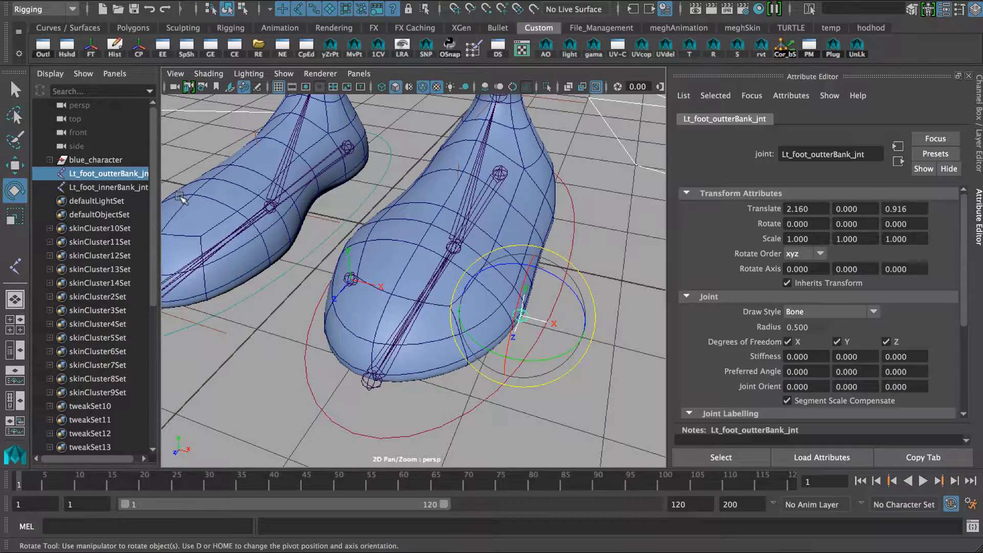
{"action": "left_click_drag", "start_coordinate": [235, 228], "coordinate": [248, 260], "text": "alt"}
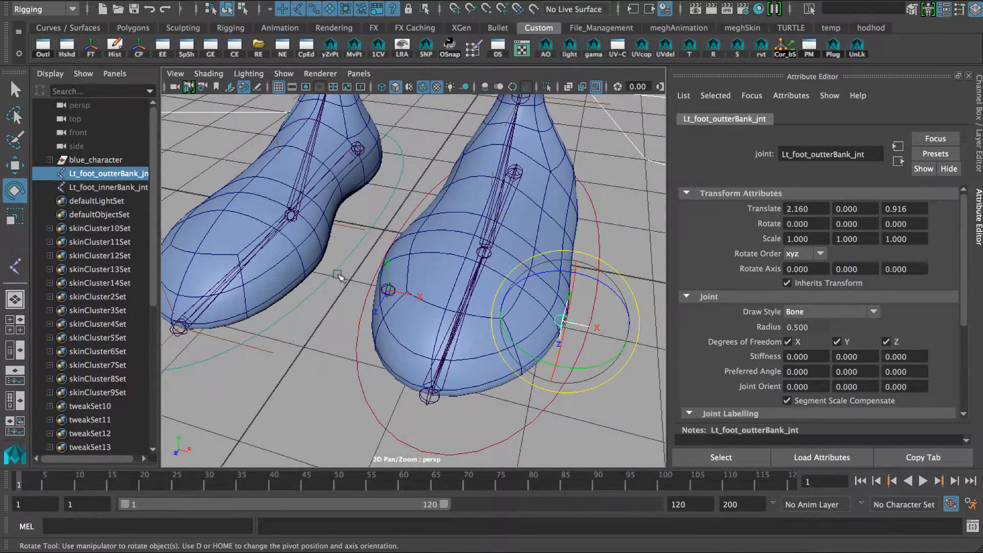
{"action": "mouse_move", "coordinate": [337, 275]}
{"action": "left_mouse_down", "text": "alt"}
{"action": "mouse_move", "coordinate": [347, 292]}
{"action": "mouse_move", "coordinate": [368, 289]}
{"action": "mouse_move", "coordinate": [351, 284]}
{"action": "left_mouse_up", "text": "alt"}
{"action": "middle_click_drag", "start_coordinate": [348, 269], "coordinate": [286, 263], "text": "alt"}
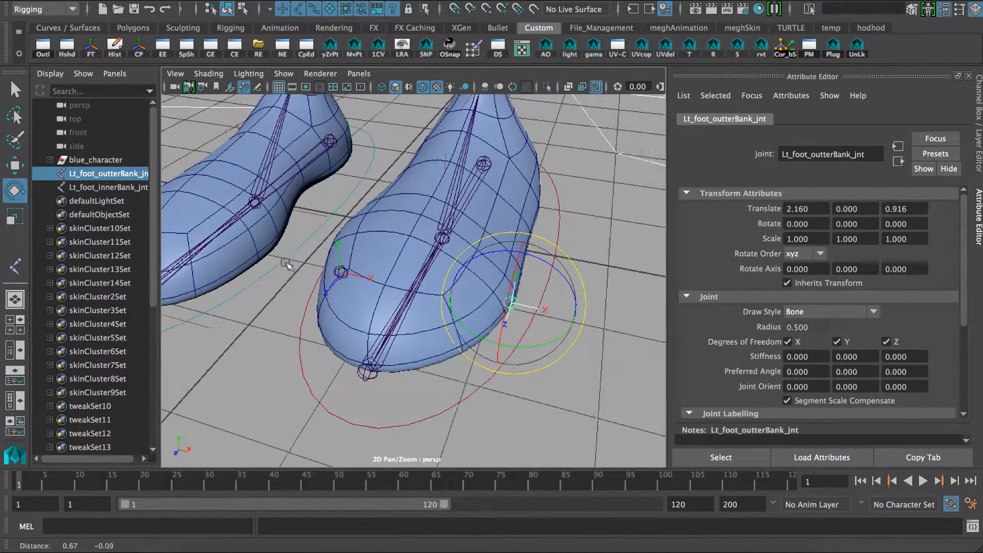
{"action": "right_click_drag", "start_coordinate": [286, 265], "coordinate": [322, 267], "text": "alt"}
- Parent Lt_foot_outterBank_jnt under Lt_foot_innerBank_jnt and select the resulting chain to check it
{"action": "left_click", "coordinate": [108, 187]}
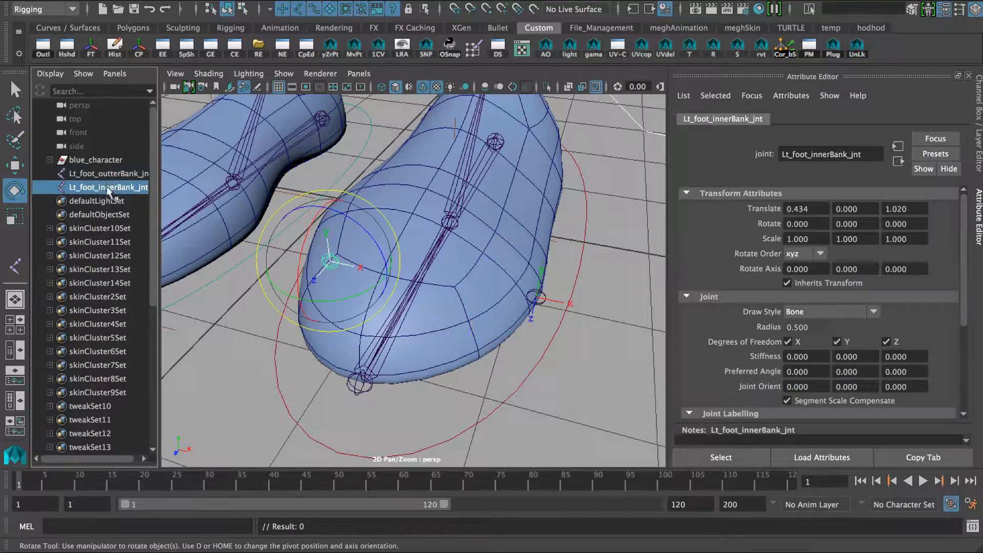
{"action": "mouse_move", "coordinate": [108, 174]}
{"action": "left_mouse_down"}
{"action": "mouse_move", "coordinate": [95, 192]}
{"action": "mouse_move", "coordinate": [102, 188]}
{"action": "left_mouse_up"}
{"action": "mouse_move", "coordinate": [332, 247]}
{"action": "left_mouse_down", "text": "alt"}
{"action": "mouse_move", "coordinate": [362, 246]}
{"action": "mouse_move", "coordinate": [332, 250]}
{"action": "left_mouse_up", "text": "alt"}
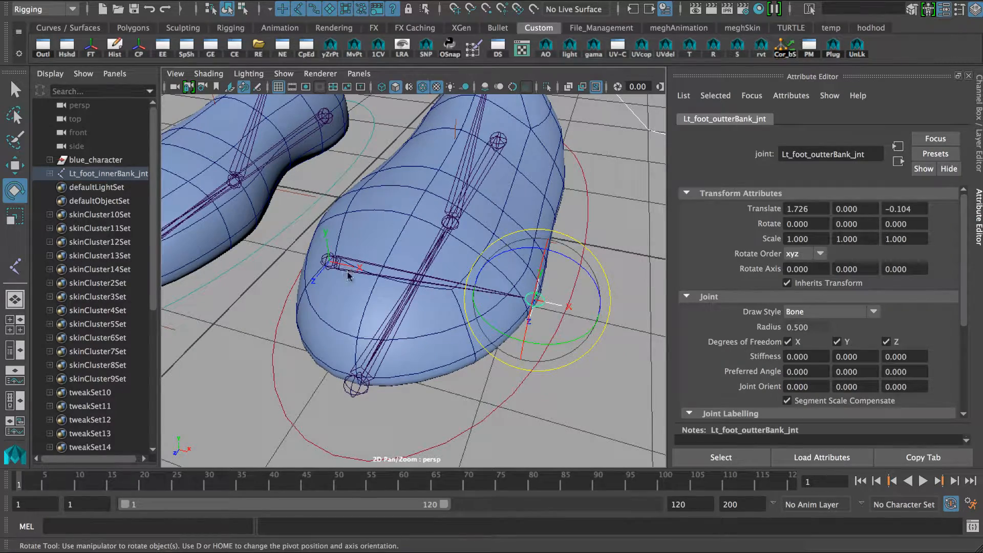
{"action": "left_click", "coordinate": [347, 275]}
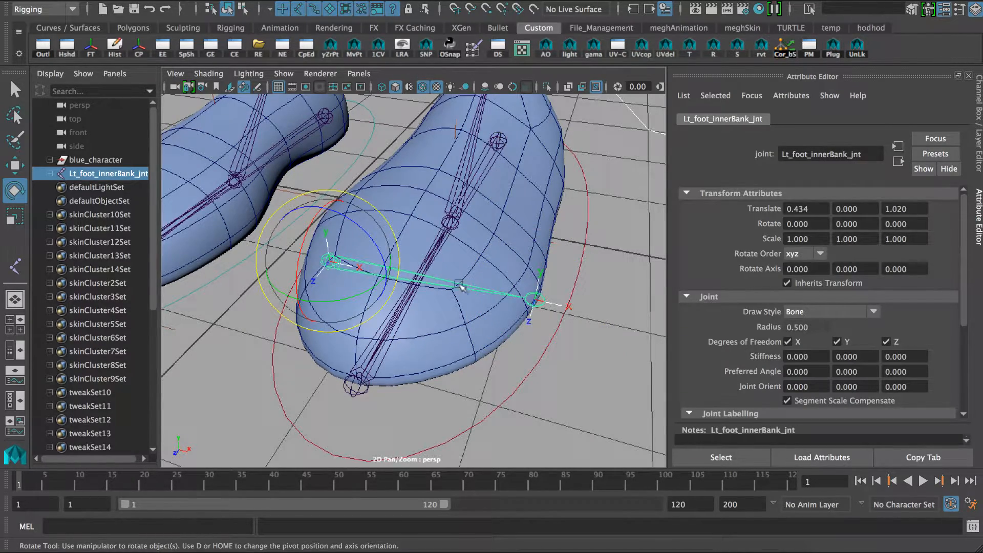
{"action": "left_click_drag", "start_coordinate": [461, 286], "coordinate": [358, 225], "text": "alt"}
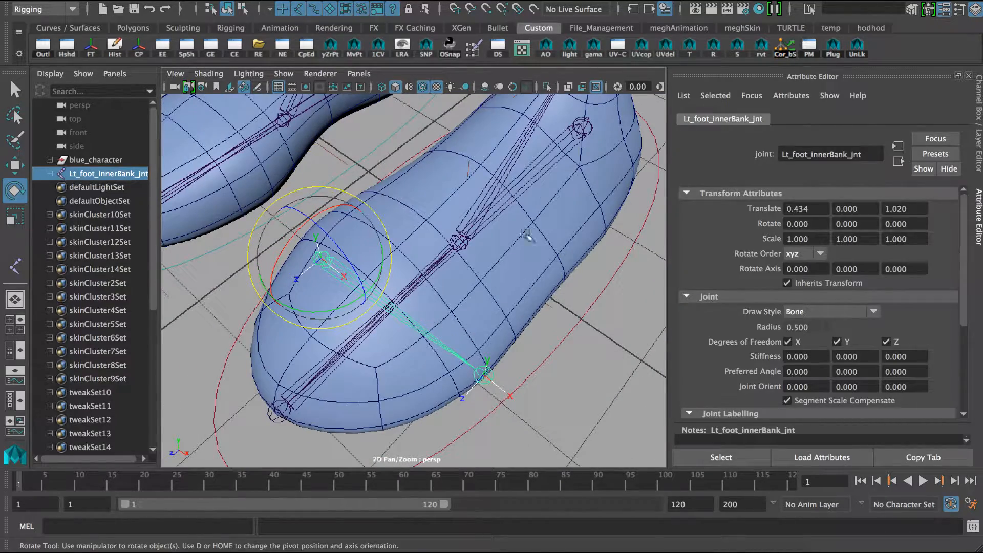
- Select Lt_heel_jnt on the left foot, reveal it in the Outliner hierarchy and widen the Outliner to read full names
{"action": "left_click", "coordinate": [557, 160]}
{"action": "right_click_drag", "start_coordinate": [496, 198], "coordinate": [166, 241], "text": "alt"}
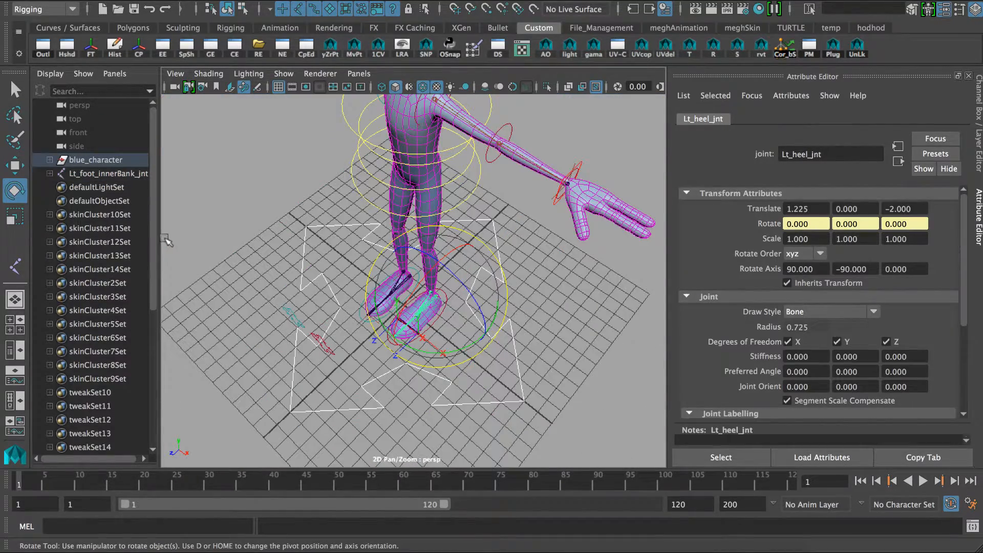
{"action": "key", "text": "f"}
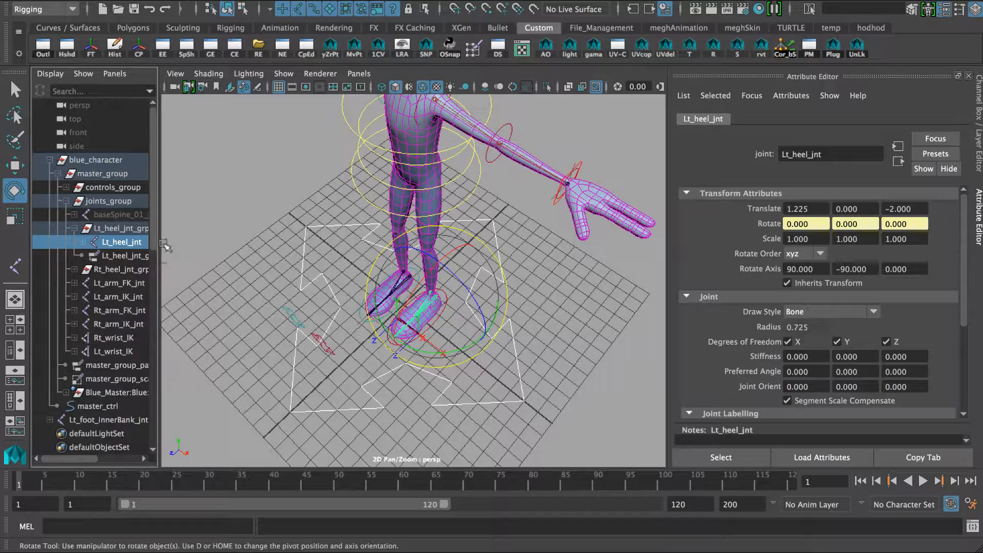
{"action": "left_click_drag", "start_coordinate": [160, 244], "coordinate": [240, 244]}
- Examine the left foot up close to compare the heel joint chain with the two banking joints
{"action": "left_click_drag", "start_coordinate": [386, 301], "coordinate": [389, 255], "text": "alt"}
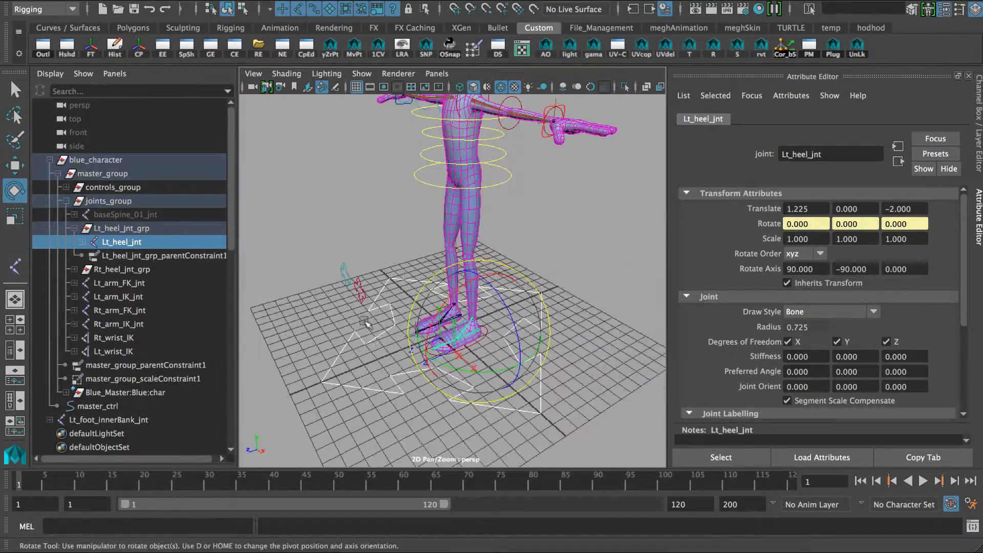
{"action": "right_click_drag", "start_coordinate": [389, 255], "coordinate": [500, 328], "text": "alt"}
{"action": "middle_click_drag", "start_coordinate": [500, 328], "coordinate": [440, 260], "text": "alt"}
{"action": "right_click_drag", "start_coordinate": [404, 313], "coordinate": [560, 330], "text": "alt"}
{"action": "left_click_drag", "start_coordinate": [471, 343], "coordinate": [461, 353], "text": "alt"}
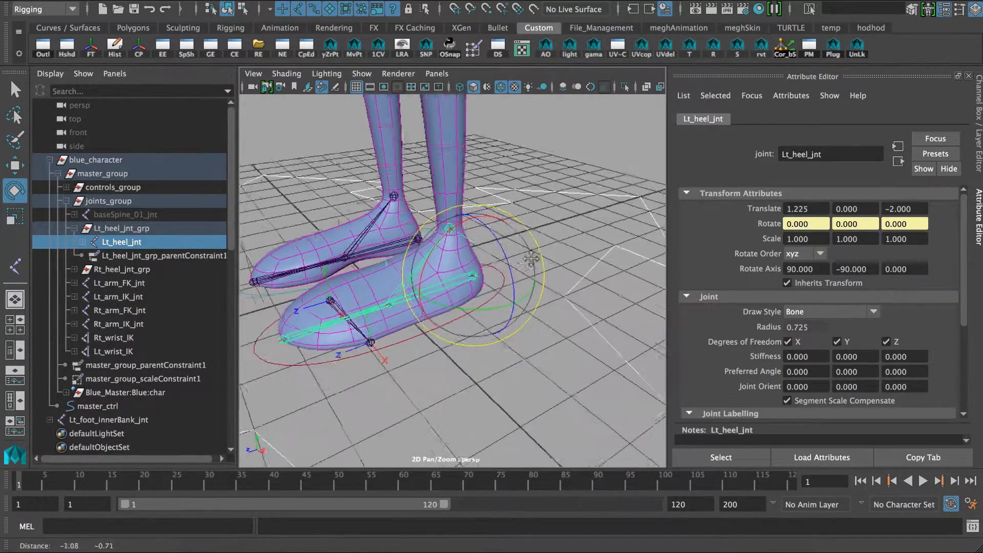
{"action": "middle_click_drag", "start_coordinate": [461, 353], "coordinate": [429, 293], "text": "alt"}
{"action": "left_click_drag", "start_coordinate": [429, 293], "coordinate": [553, 260], "text": "alt"}
{"action": "middle_click_drag", "start_coordinate": [553, 259], "coordinate": [575, 303], "text": "alt"}
{"action": "right_click_drag", "start_coordinate": [575, 303], "coordinate": [640, 334], "text": "alt"}
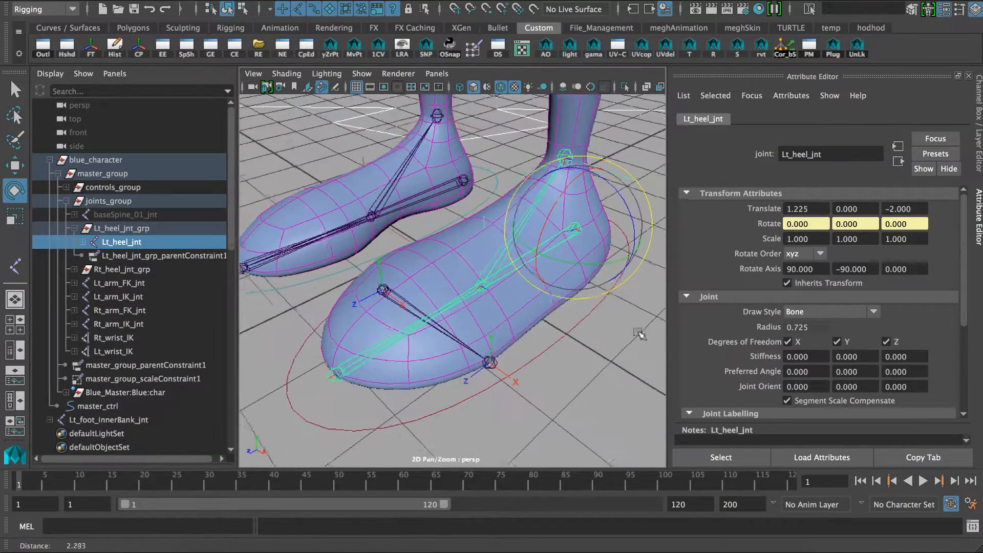
{"action": "left_click_drag", "start_coordinate": [604, 348], "coordinate": [563, 312], "text": "alt"}
{"action": "middle_click_drag", "start_coordinate": [563, 312], "coordinate": [562, 327], "text": "alt"}
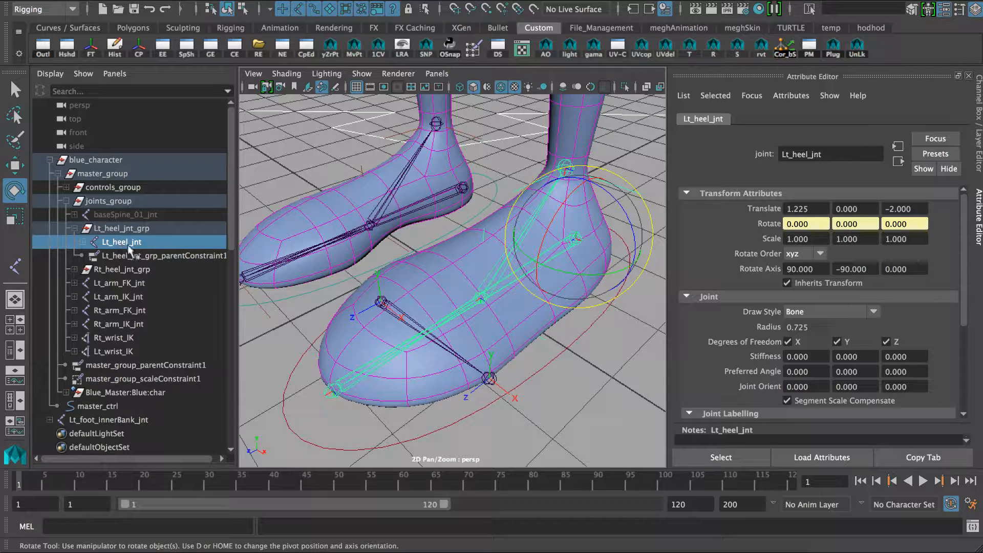
- Parent Lt_foot_innerBank_jnt under Lt_heel_jnt_grp and expand it to show its child joint
{"action": "left_click", "coordinate": [102, 420]}
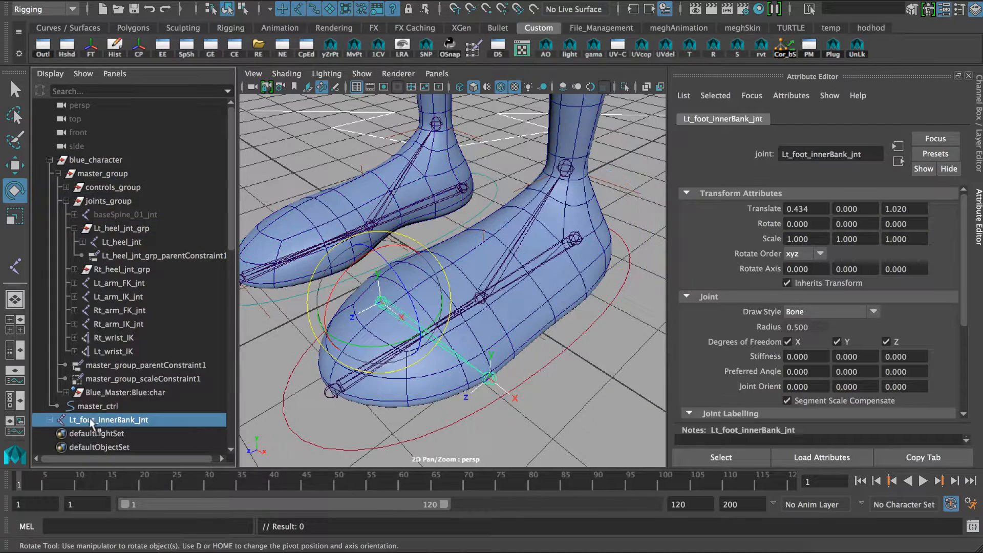
{"action": "left_click_drag", "start_coordinate": [86, 425], "coordinate": [119, 235]}
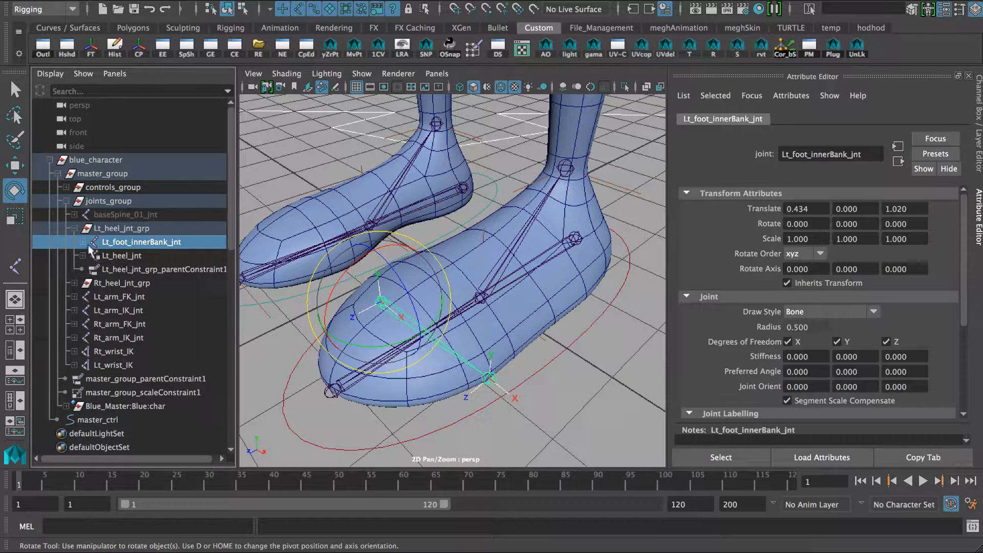
{"action": "left_click", "coordinate": [82, 242]}
- Parent Lt_heel_jnt under Lt_foot_outterBank_jnt
{"action": "left_click", "coordinate": [121, 269]}
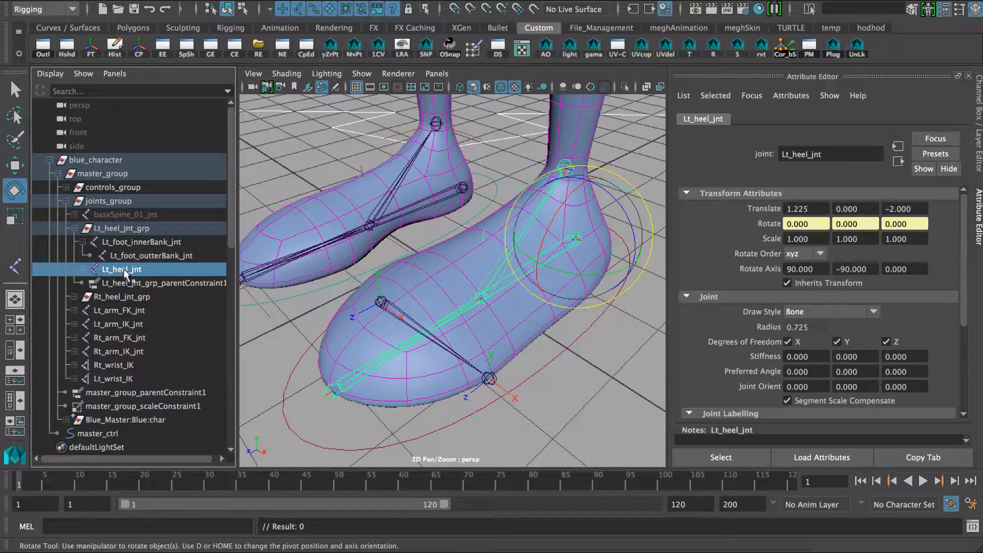
{"action": "left_click_drag", "start_coordinate": [125, 273], "coordinate": [125, 258]}
{"action": "left_click_drag", "start_coordinate": [125, 274], "coordinate": [140, 258]}
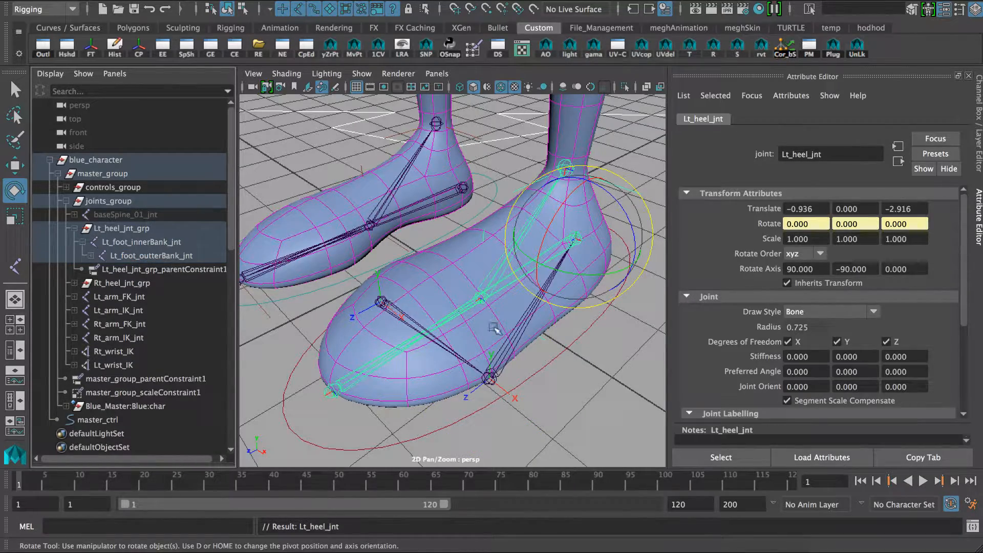
{"action": "left_click_drag", "start_coordinate": [496, 328], "coordinate": [574, 307], "text": "alt"}
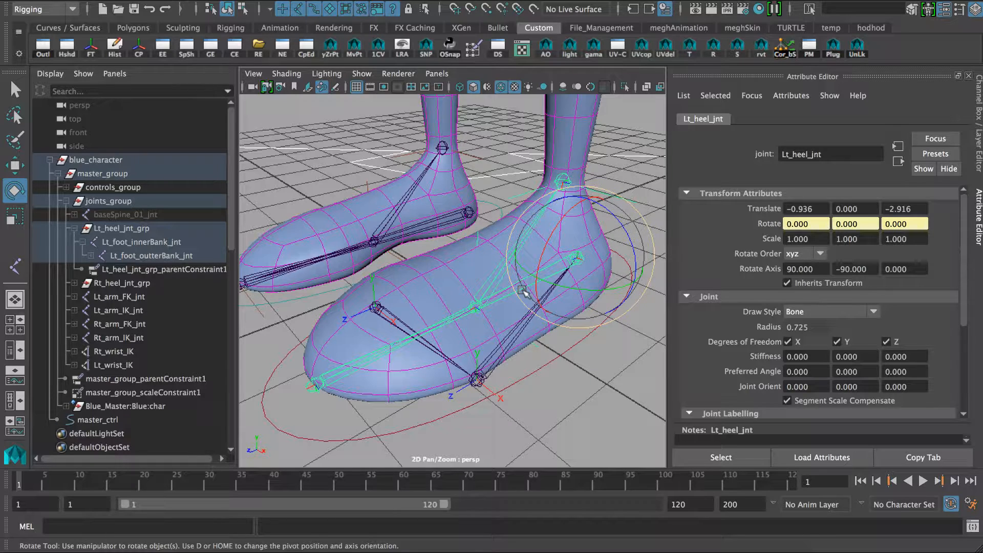
- Check the new hierarchy by selecting Lt_foot_ctrl, Lt_heel_jnt_grp, the nested Lt_heel_jnt and Lt_foot_innerBank_jnt in turn
{"action": "left_click", "coordinate": [537, 366]}
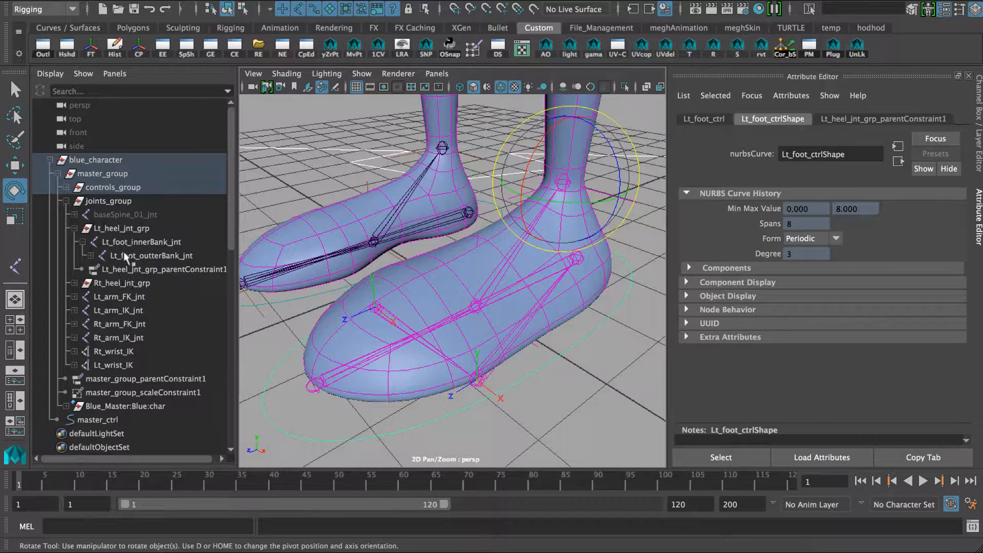
{"action": "left_click", "coordinate": [129, 231]}
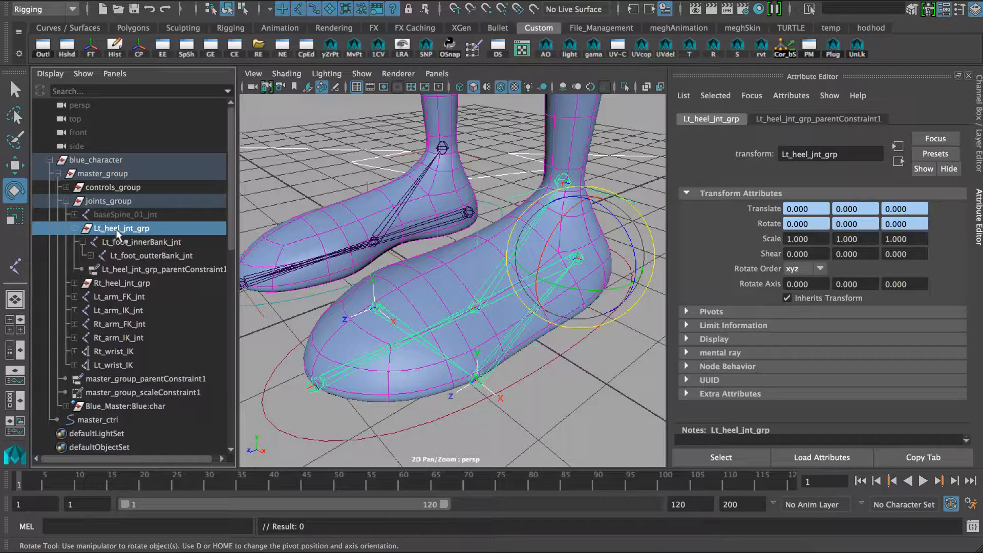
{"action": "left_click", "coordinate": [91, 256]}
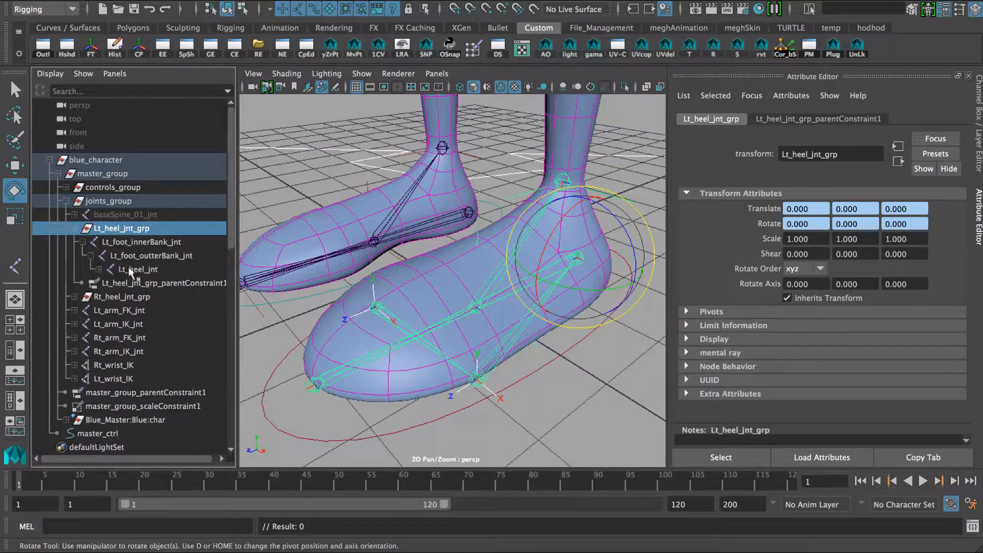
{"action": "left_click", "coordinate": [138, 270]}
{"action": "left_click_drag", "start_coordinate": [394, 315], "coordinate": [432, 336], "text": "alt"}
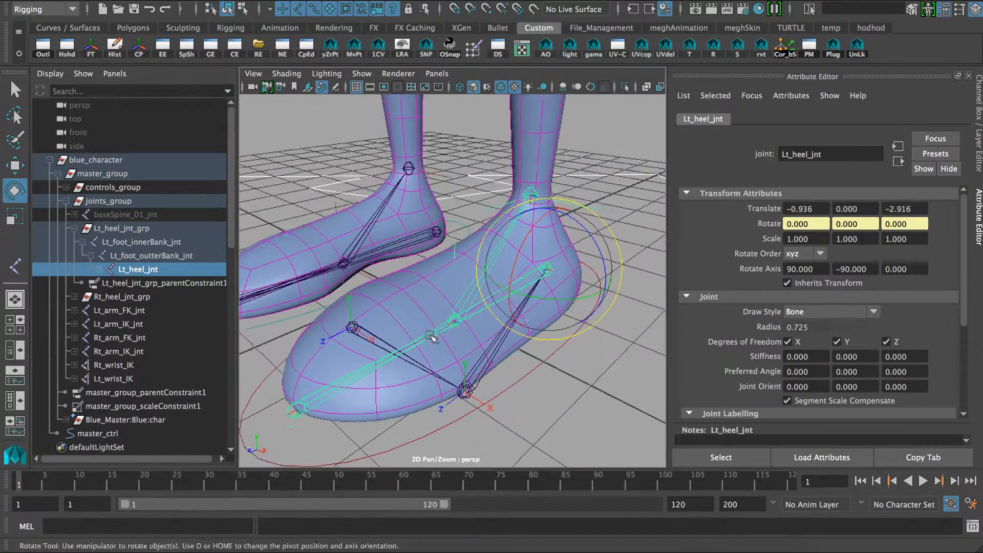
{"action": "middle_click_drag", "start_coordinate": [432, 335], "coordinate": [452, 327], "text": "alt"}
{"action": "left_click", "coordinate": [380, 319]}
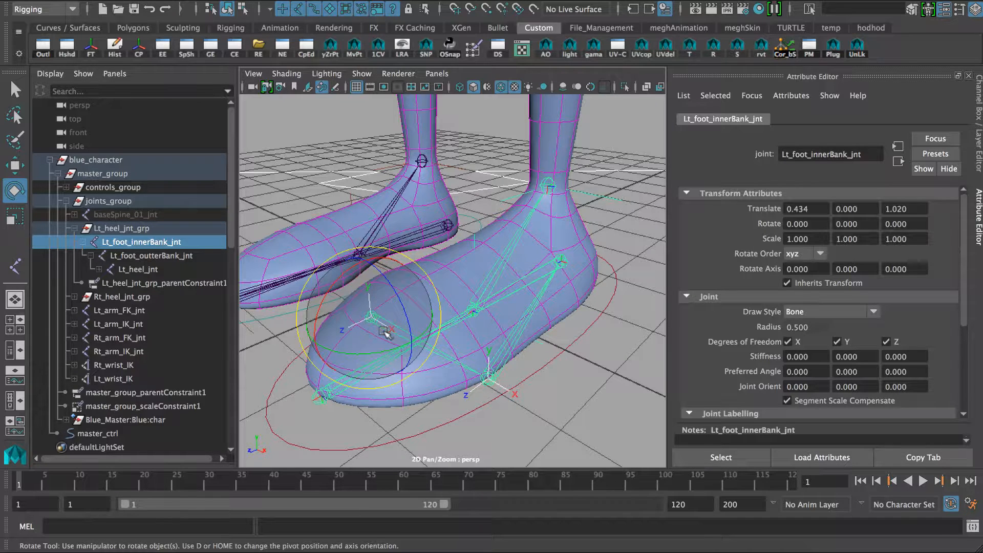
- Inspect the foot hierarchy by selecting Lt_heel_jnt_grp, Lt_foot_ctrl, Lt_foot_innerBank_jnt, Lt_foot_outterBank_jnt and Lt_heel_jnt
{"action": "left_click", "coordinate": [127, 228]}
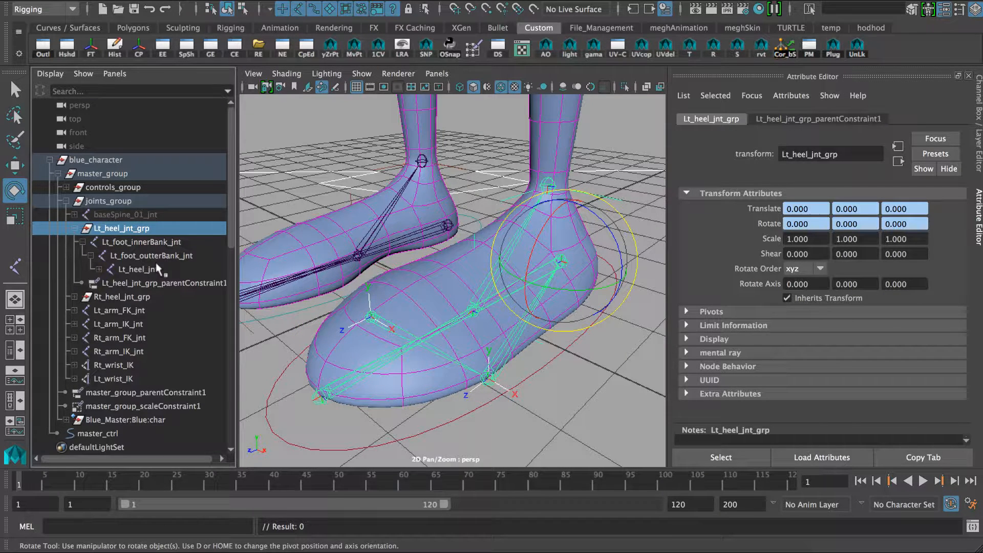
{"action": "left_click", "coordinate": [426, 418]}
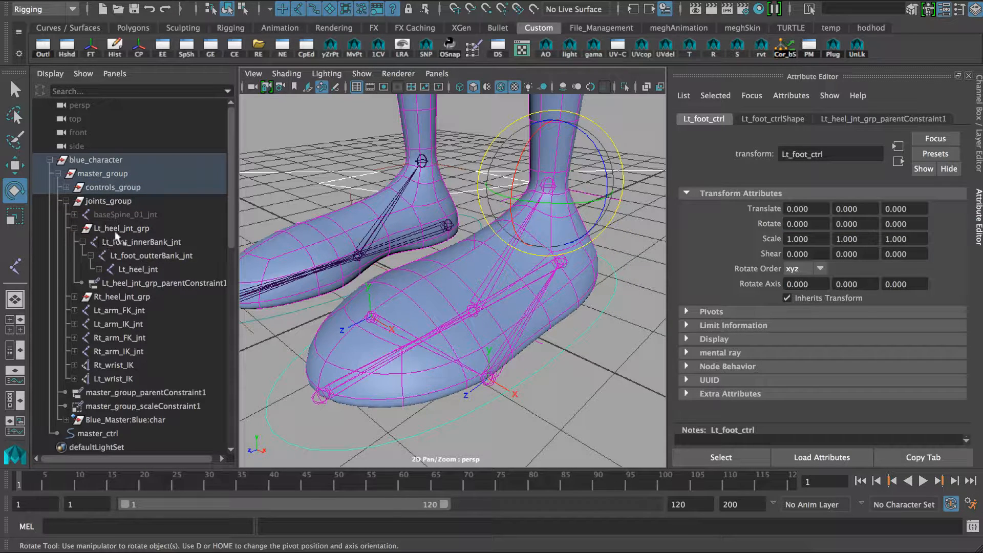
{"action": "left_click", "coordinate": [131, 230]}
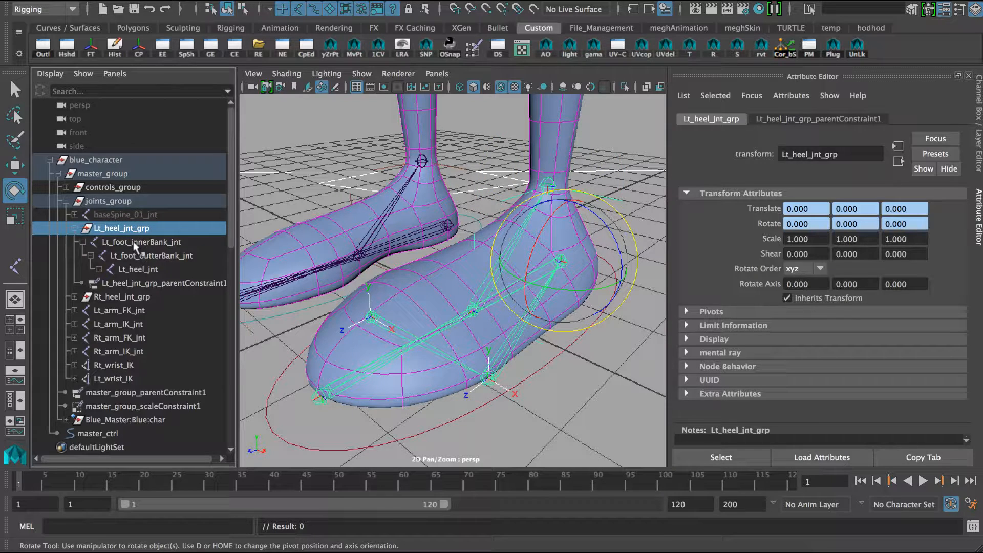
{"action": "left_click", "coordinate": [128, 242]}
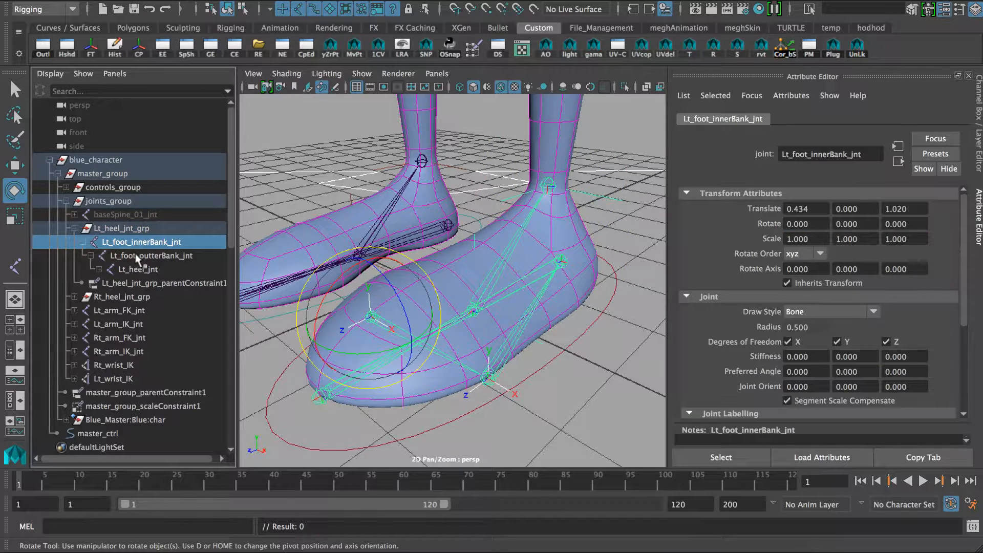
{"action": "left_click", "coordinate": [137, 258]}
{"action": "left_click_drag", "start_coordinate": [408, 347], "coordinate": [414, 344], "text": "alt"}
{"action": "left_click", "coordinate": [150, 271]}
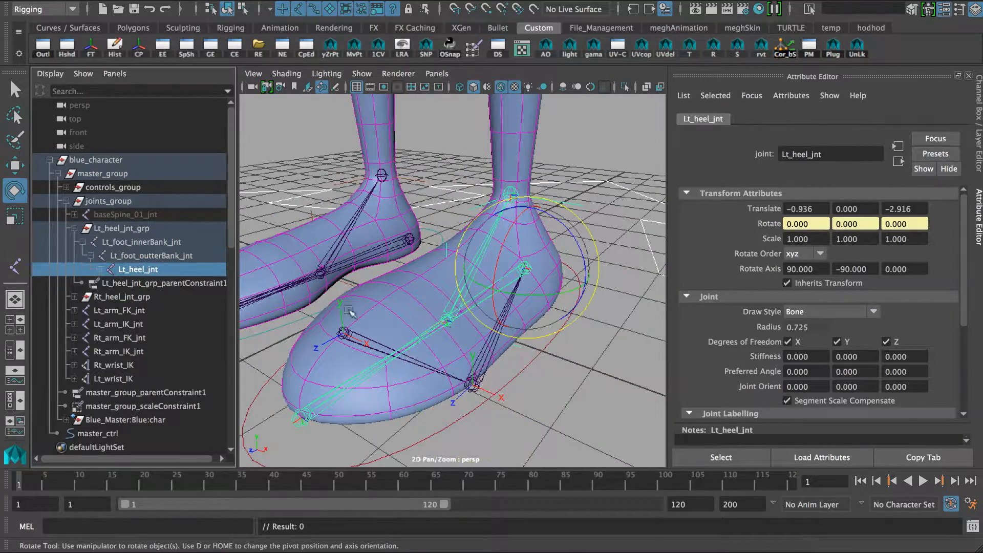
{"action": "left_click_drag", "start_coordinate": [425, 312], "coordinate": [461, 296], "text": "alt"}
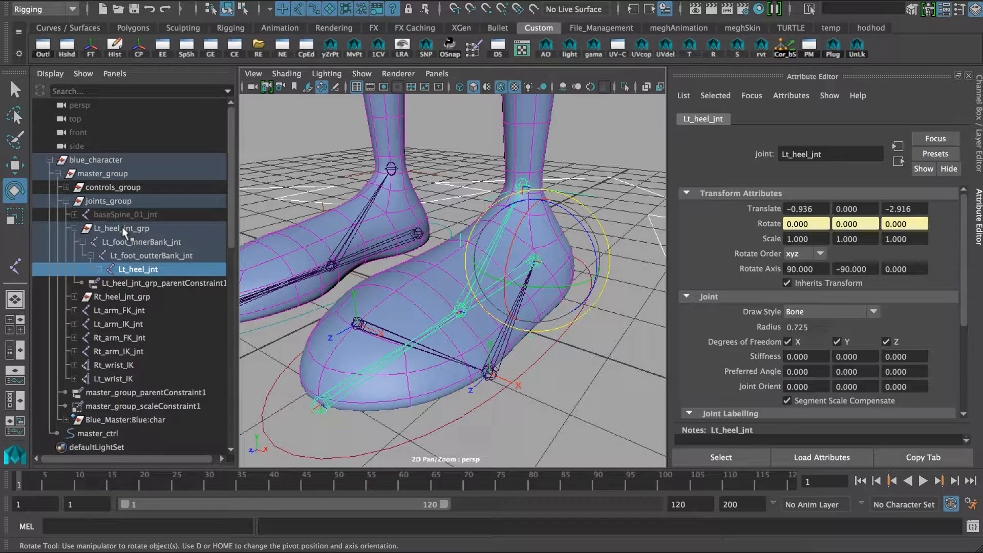
{"action": "left_click_drag", "start_coordinate": [425, 344], "coordinate": [484, 338], "text": "alt"}
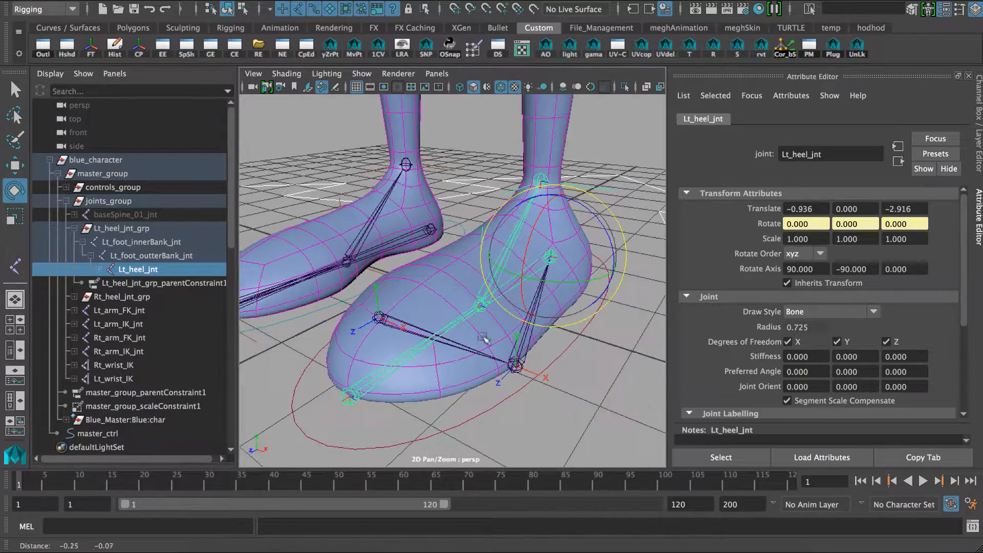
- Try transforming Lt_foot_ctrl to test how the left foot joints follow, and undo the changes
{"action": "left_click", "coordinate": [457, 418]}
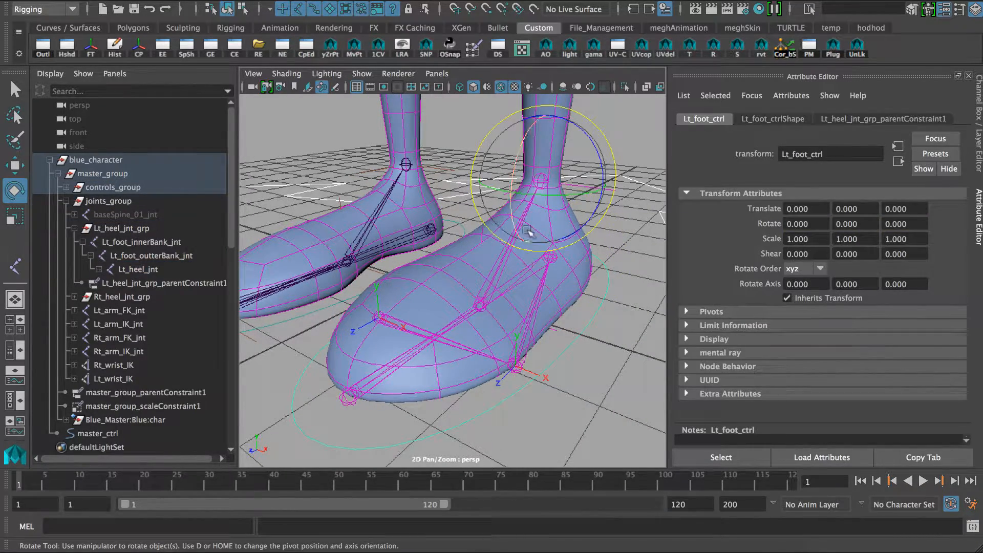
{"action": "left_click_drag", "start_coordinate": [535, 210], "coordinate": [509, 297]}
{"action": "key", "text": "ctrl+z"}
{"action": "key", "text": "w"}
{"action": "key", "text": "ctrl+z"}
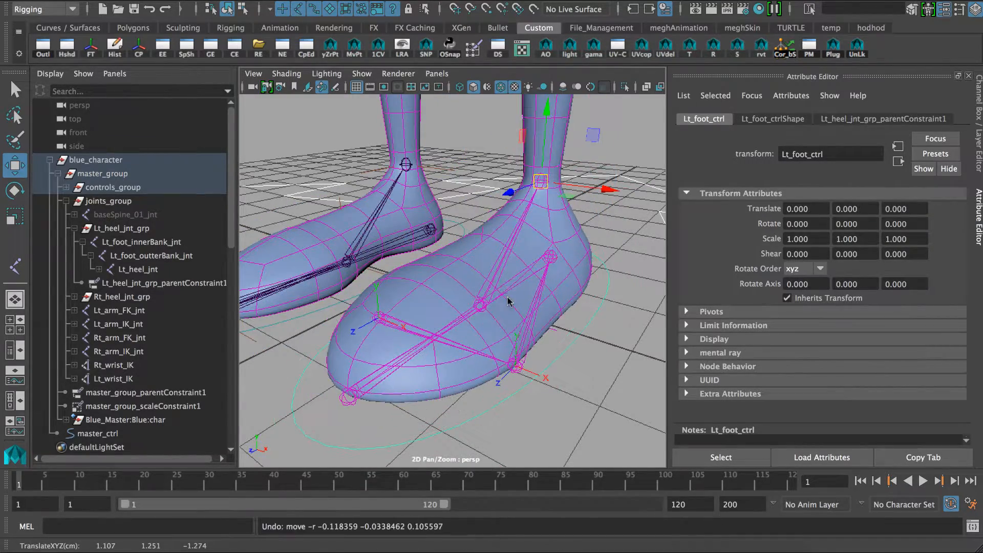
- Try rotating Lt_foot_innerBank_jnt and Lt_foot_outterBank_jnt in turn to test the banking, undoing each rotation
{"action": "left_click_drag", "start_coordinate": [460, 321], "coordinate": [382, 314], "text": "alt"}
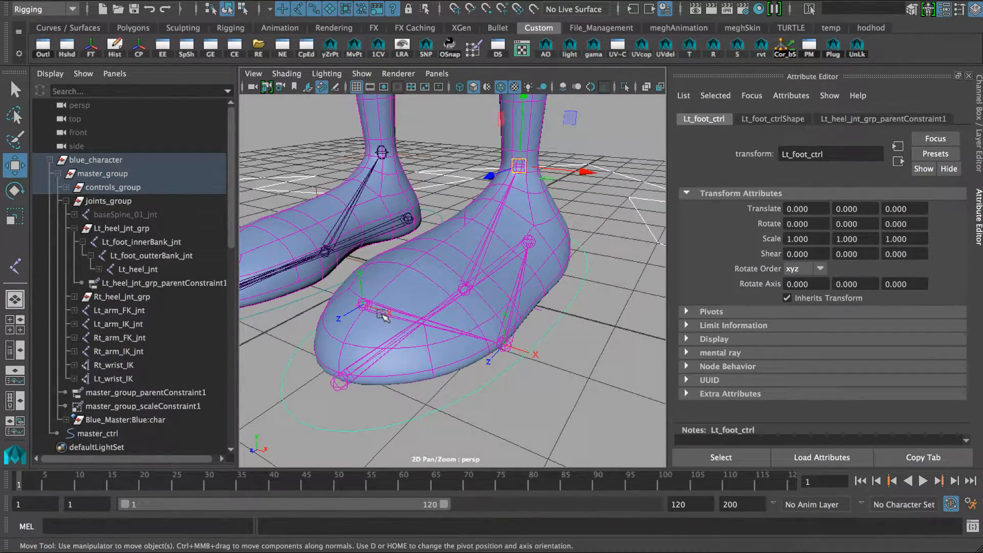
{"action": "left_click", "coordinate": [382, 315]}
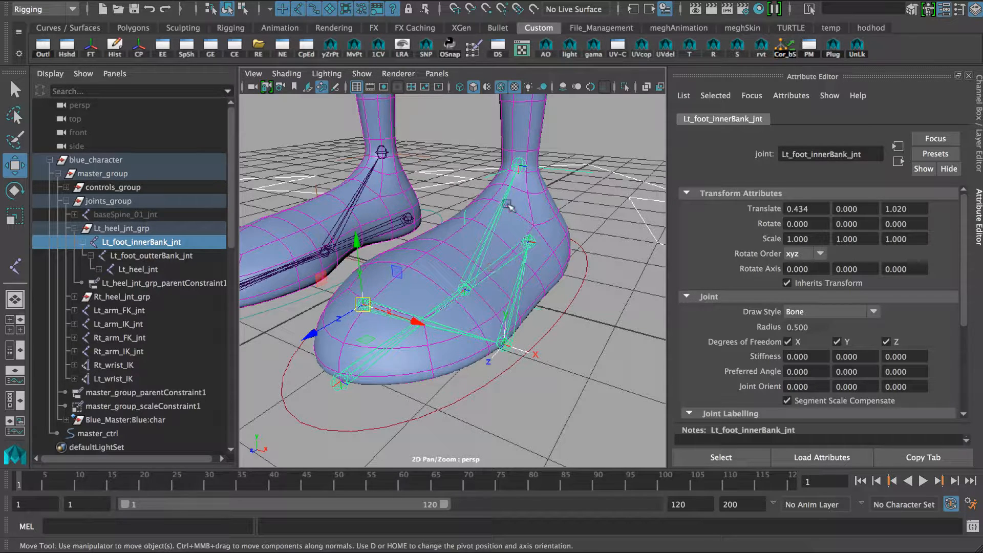
{"action": "left_click_drag", "start_coordinate": [469, 339], "coordinate": [456, 353], "text": "alt"}
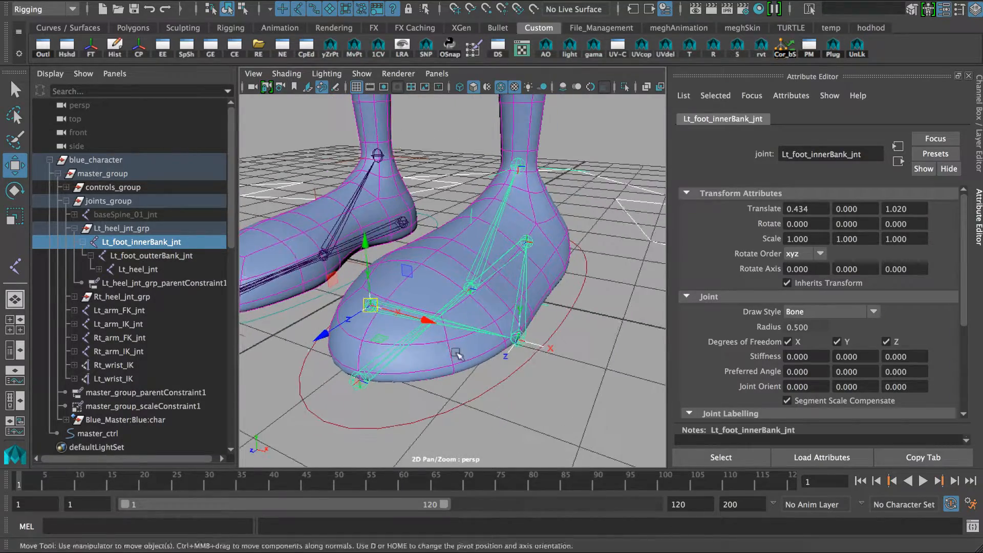
{"action": "mouse_move", "coordinate": [456, 353]}
{"action": "middle_mouse_down", "text": "alt"}
{"action": "mouse_move", "coordinate": [476, 363]}
{"action": "mouse_move", "coordinate": [462, 357]}
{"action": "middle_mouse_up", "text": "alt"}
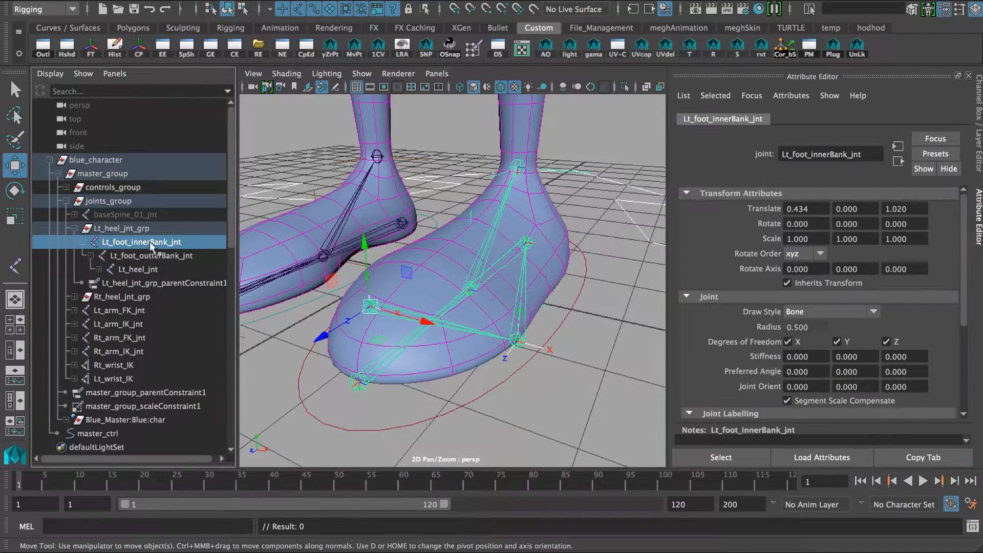
{"action": "key", "text": "e"}
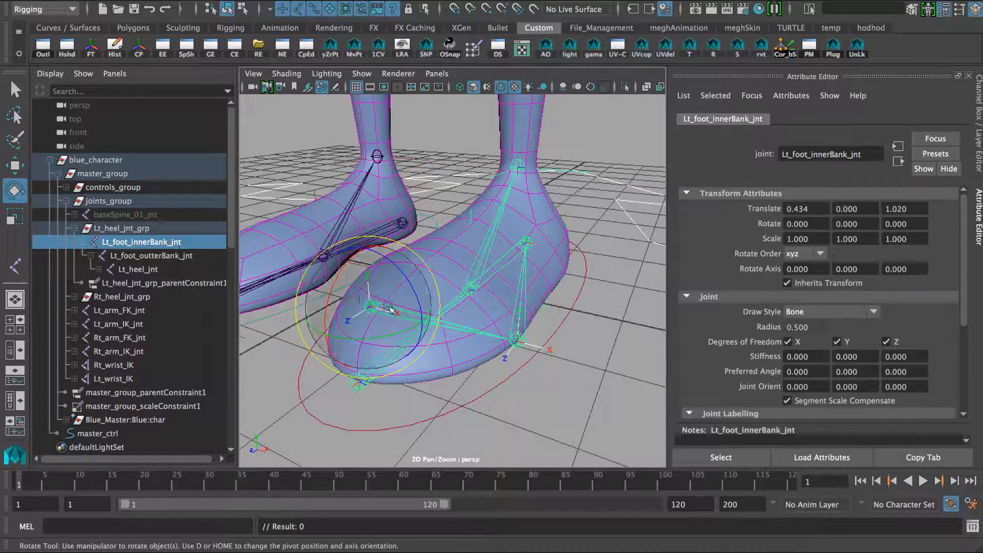
{"action": "left_click_drag", "start_coordinate": [391, 310], "coordinate": [512, 305]}
{"action": "key", "text": "ctrl+z"}
{"action": "left_click", "coordinate": [154, 256]}
{"action": "key", "text": "ctrl+z"}
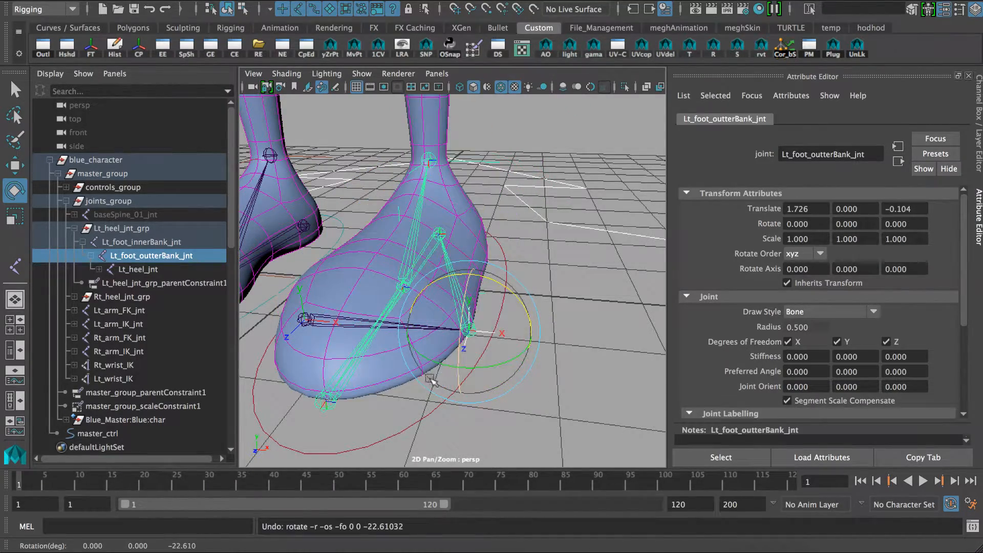
- Add a keyable float attribute named banking with a maximum of 10 to Lt_foot_ctrl
{"action": "mouse_move", "coordinate": [432, 380]}
{"action": "left_mouse_down", "text": "alt"}
{"action": "mouse_move", "coordinate": [494, 378]}
{"action": "mouse_move", "coordinate": [423, 386]}
{"action": "left_mouse_up", "text": "alt"}
{"action": "left_click", "coordinate": [423, 386]}
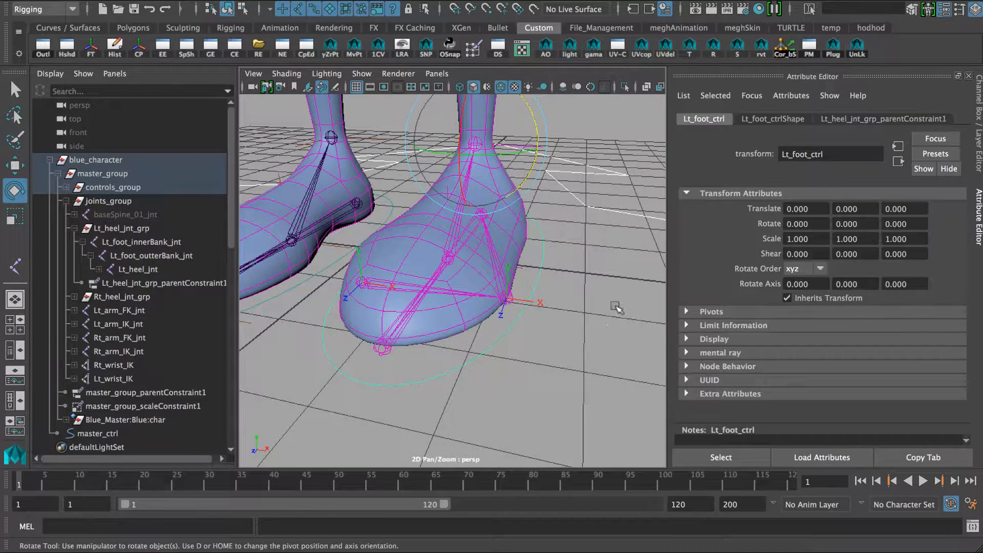
{"action": "left_click", "coordinate": [979, 166]}
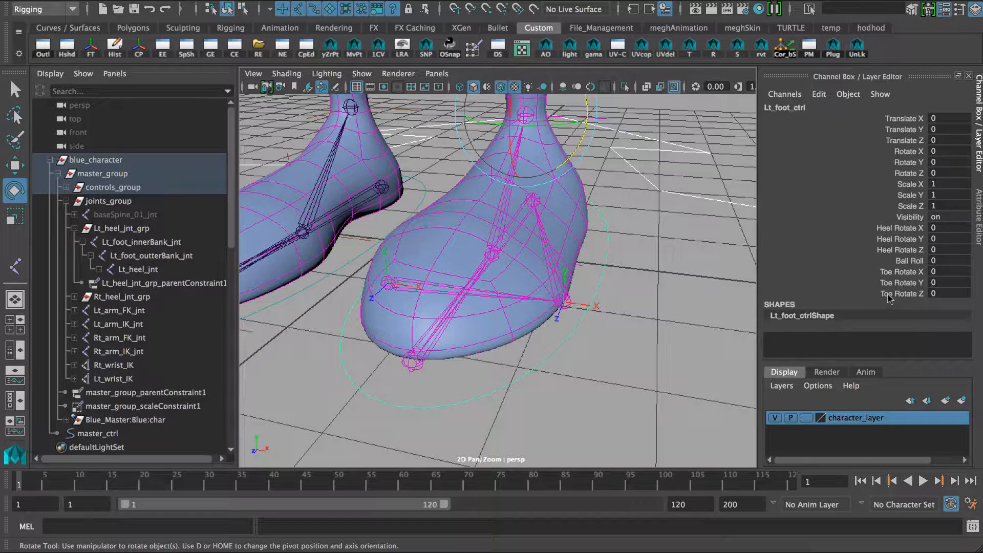
{"action": "left_click", "coordinate": [820, 95]}
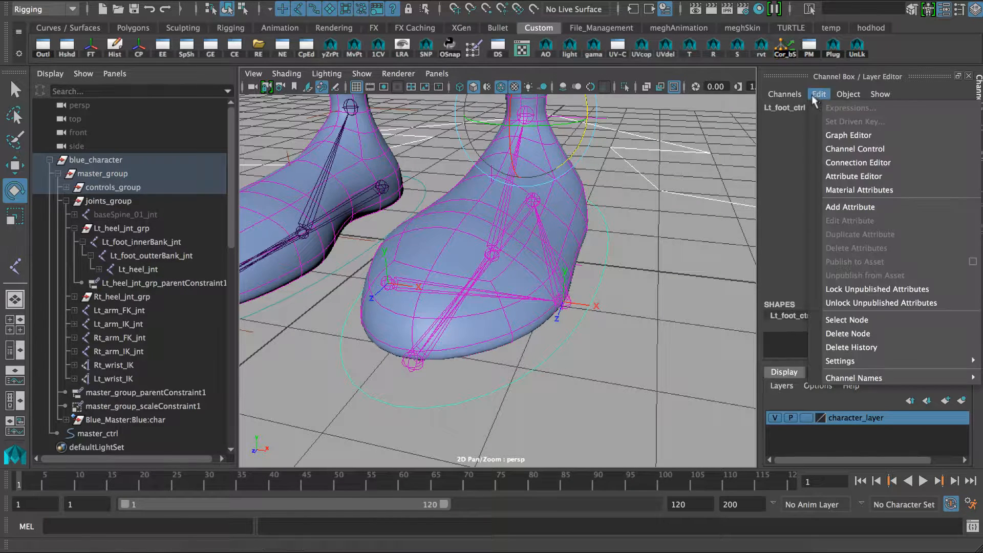
{"action": "left_click", "coordinate": [840, 206]}
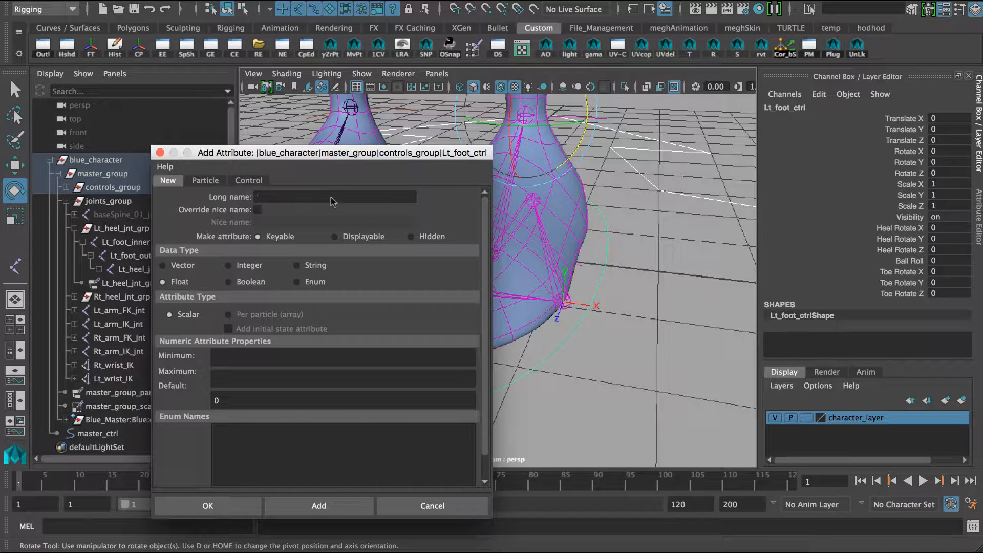
{"action": "type", "text": "bankin"}
{"action": "type", "text": "g"}
{"action": "type", "text": "10"}
{"action": "left_click", "coordinate": [315, 501]}
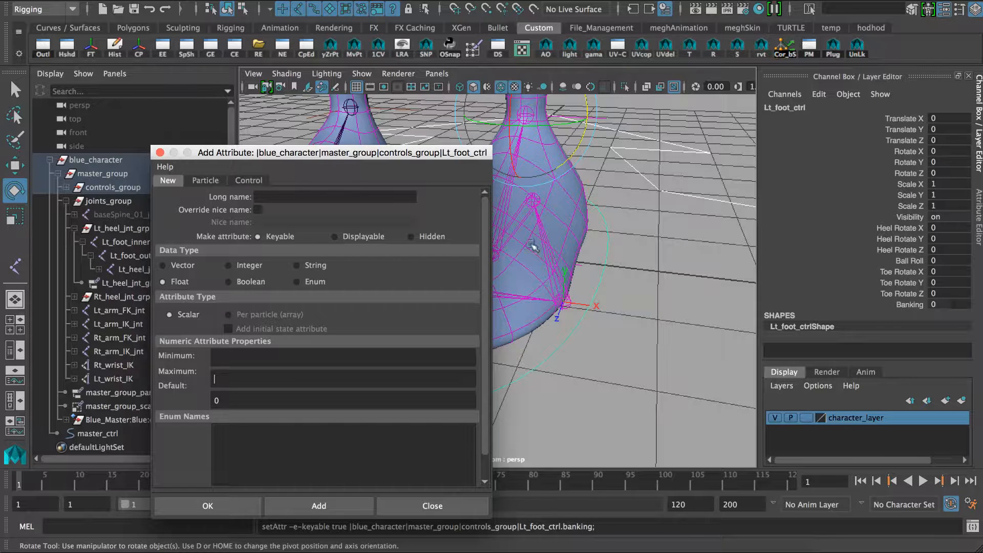
{"action": "left_click", "coordinate": [160, 153]}
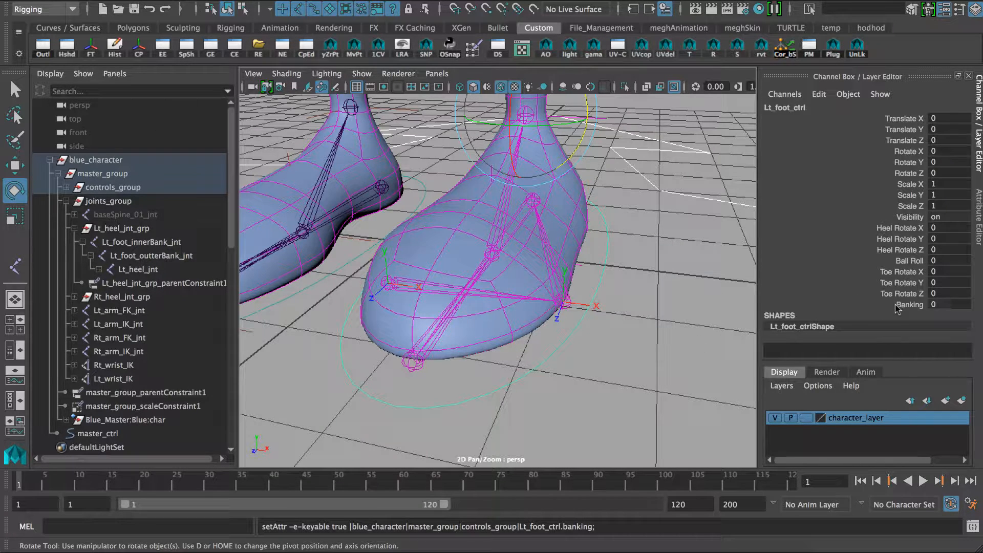
- Try rotating Lt_foot_outterBank_jnt about its Z axis, undo the rotation, and select Lt_foot_innerBank_jnt
{"action": "left_click", "coordinate": [553, 301]}
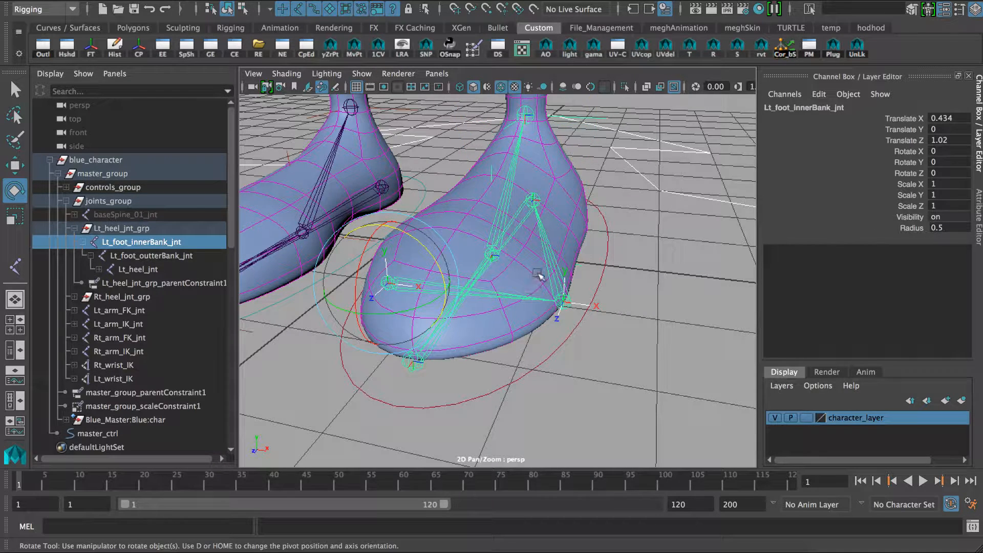
{"action": "left_click", "coordinate": [565, 301]}
{"action": "left_click_drag", "start_coordinate": [583, 252], "coordinate": [708, 329]}
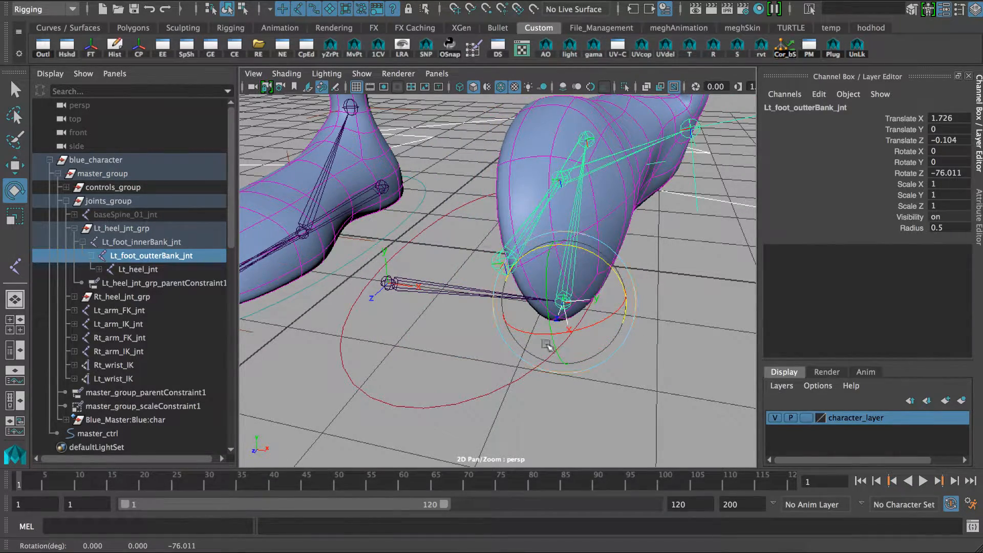
{"action": "key", "text": "ctrl+z"}
{"action": "left_click", "coordinate": [513, 381]}
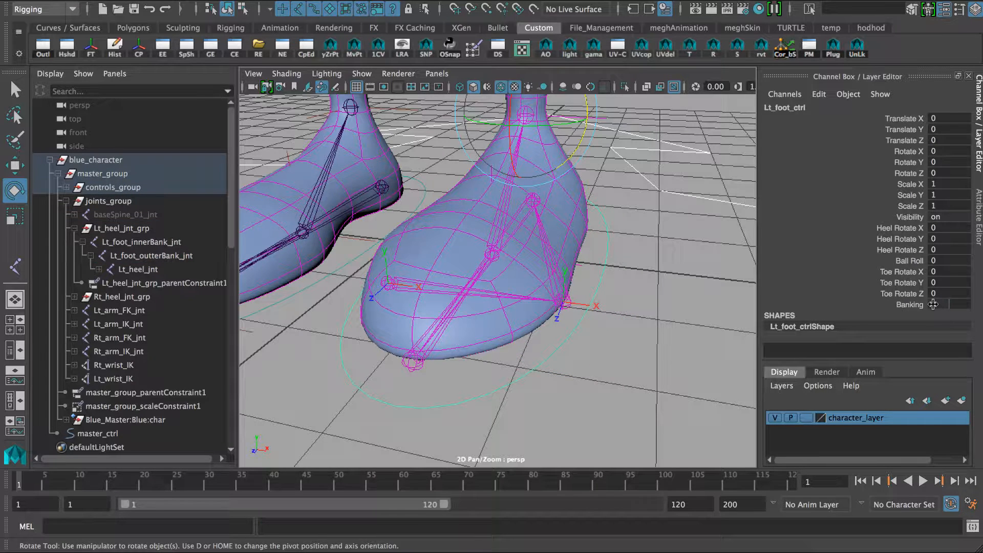
{"action": "left_click", "coordinate": [409, 291]}
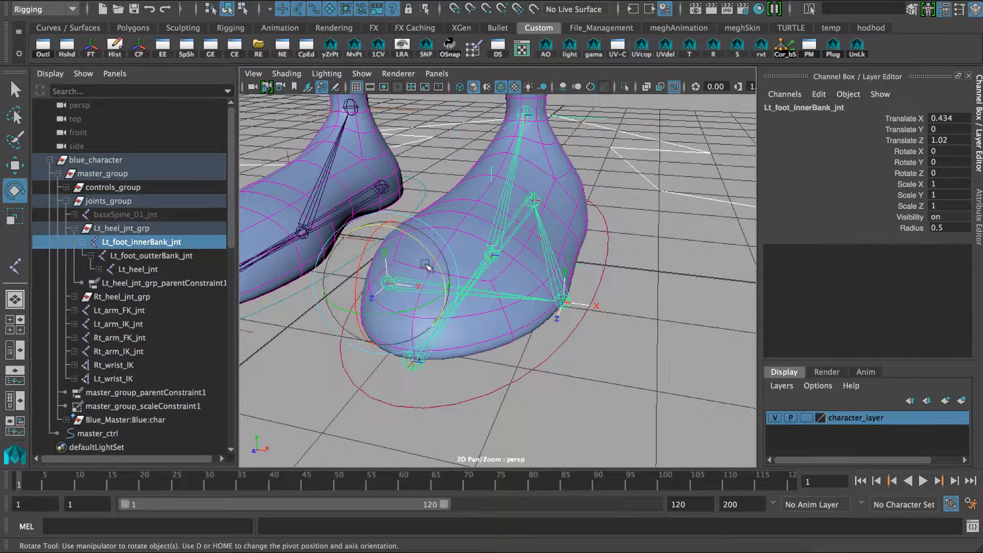
- Open Set Driven Key from Lt_foot_ctrl's Banking attribute and load Lt_foot_ctrl as the driver
{"action": "left_click", "coordinate": [554, 353]}
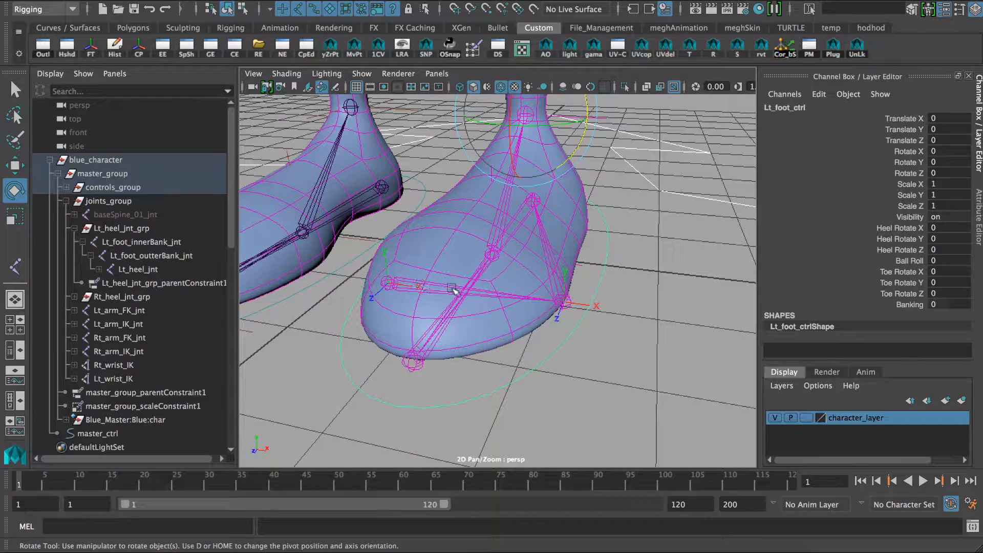
{"action": "left_click", "coordinate": [897, 304]}
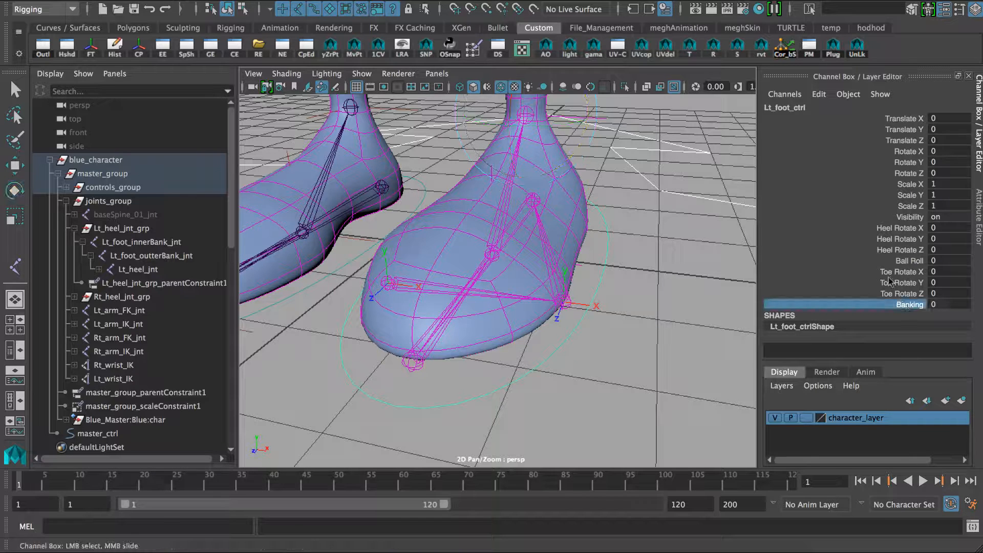
{"action": "left_click", "coordinate": [820, 94]}
{"action": "left_click", "coordinate": [830, 115]}
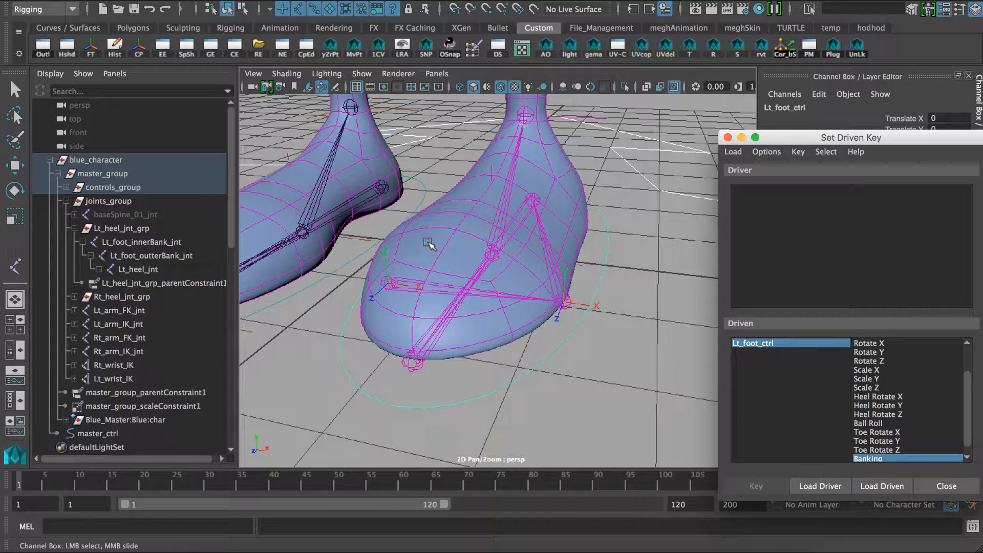
{"action": "left_click_drag", "start_coordinate": [798, 138], "coordinate": [193, 94]}
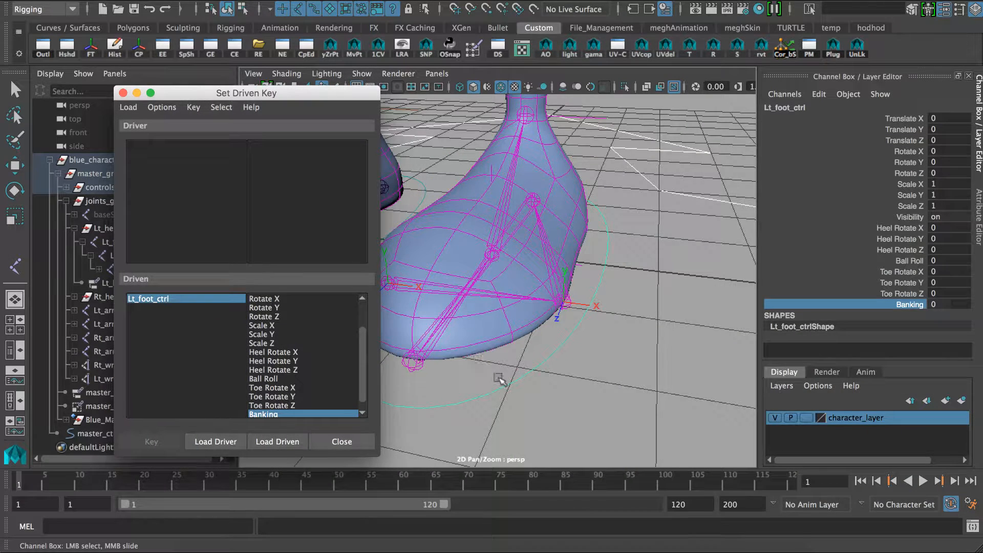
{"action": "left_click", "coordinate": [226, 442]}
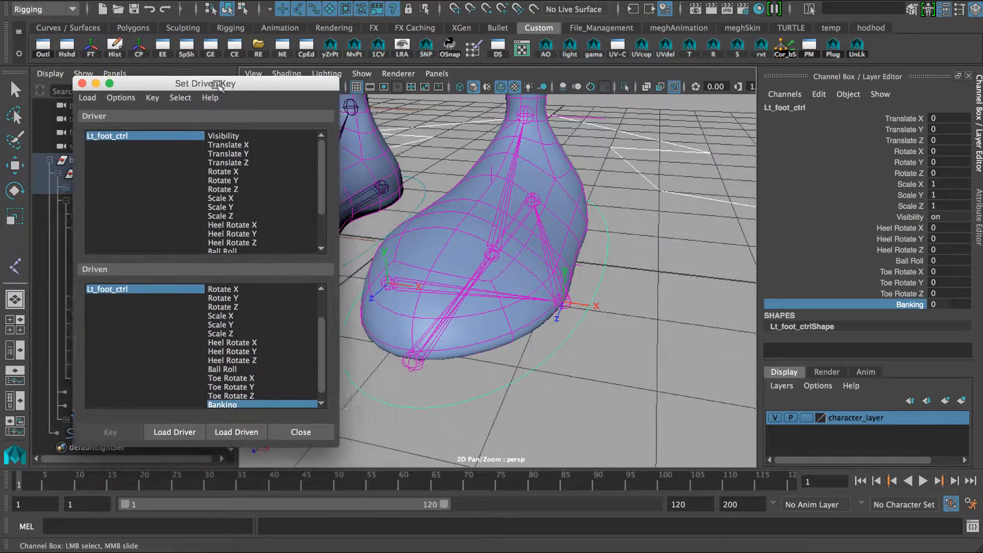
{"action": "left_click_drag", "start_coordinate": [261, 96], "coordinate": [208, 84]}
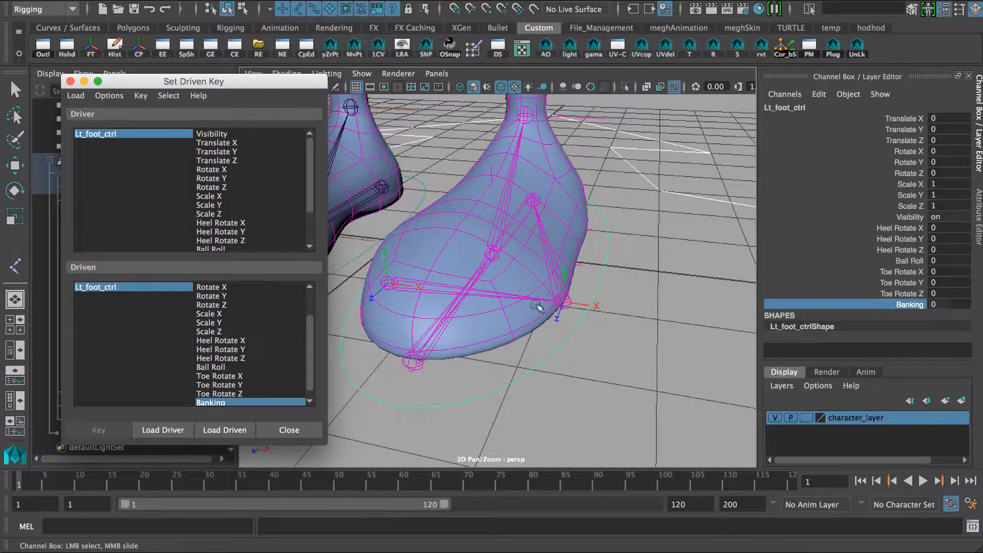
- Load Lt_foot_outterBank_jnt as the driven object in Set Driven Key and leave that joint selected
{"action": "left_click", "coordinate": [567, 308]}
{"action": "key", "text": "e"}
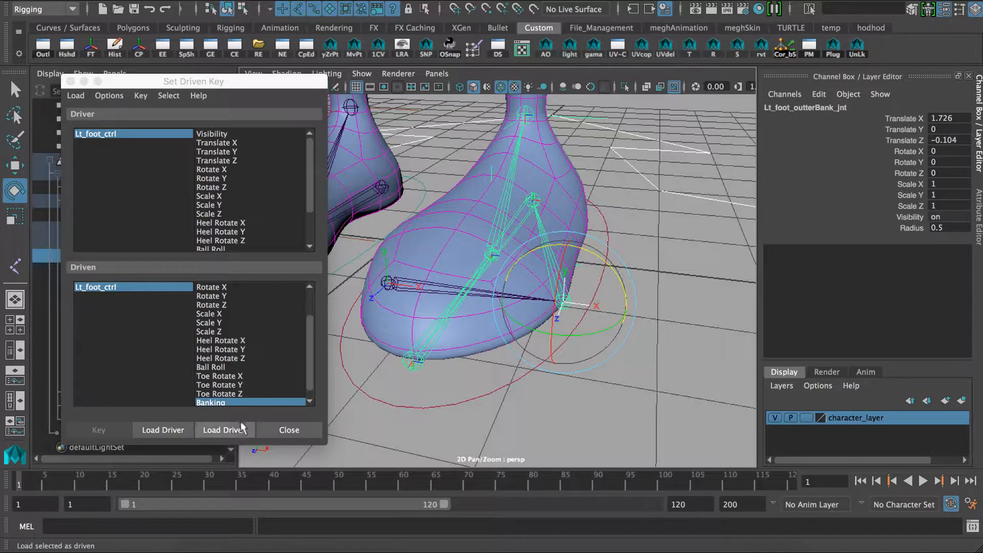
{"action": "left_click", "coordinate": [242, 428]}
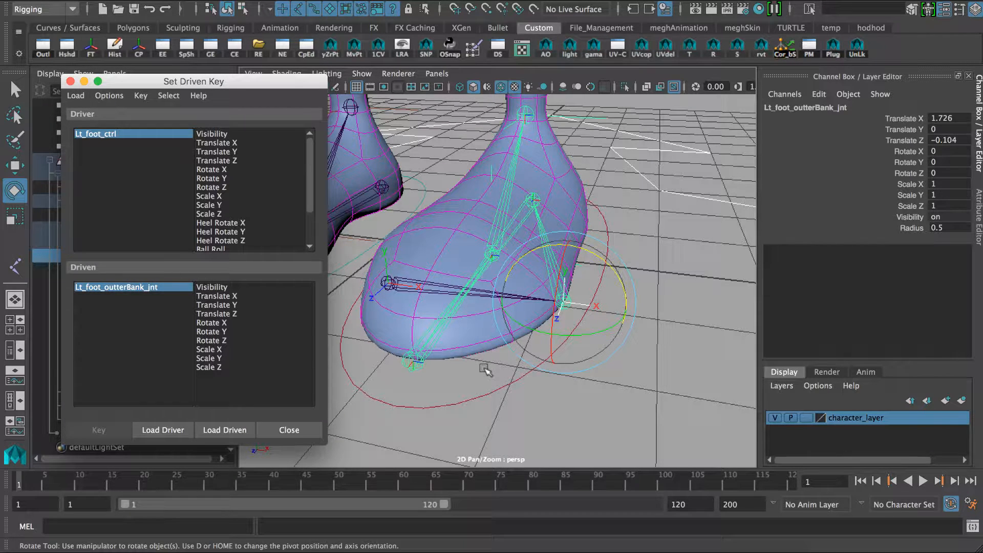
{"action": "left_click_drag", "start_coordinate": [459, 390], "coordinate": [484, 417]}
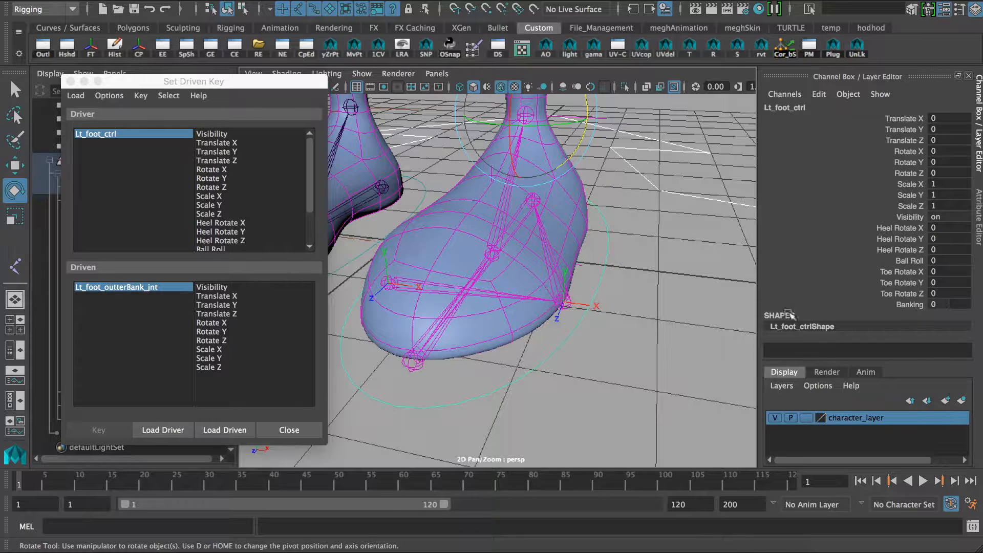
{"action": "left_click", "coordinate": [563, 302]}
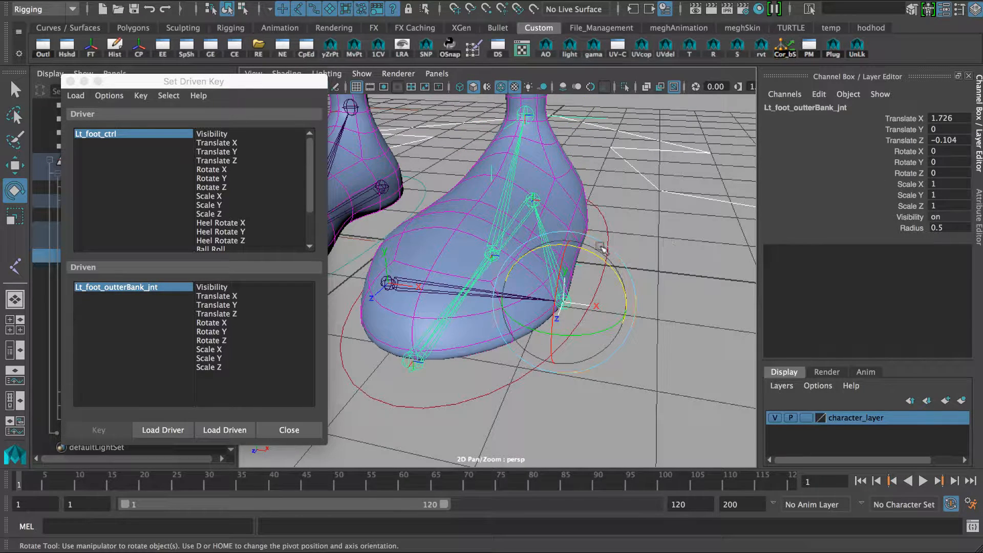
- Set a driven key linking Lt_foot_outterBank_jnt's Rotate Z to Lt_foot_ctrl's Banking, with both values at 0
{"action": "left_click_drag", "start_coordinate": [603, 249], "coordinate": [601, 259]}
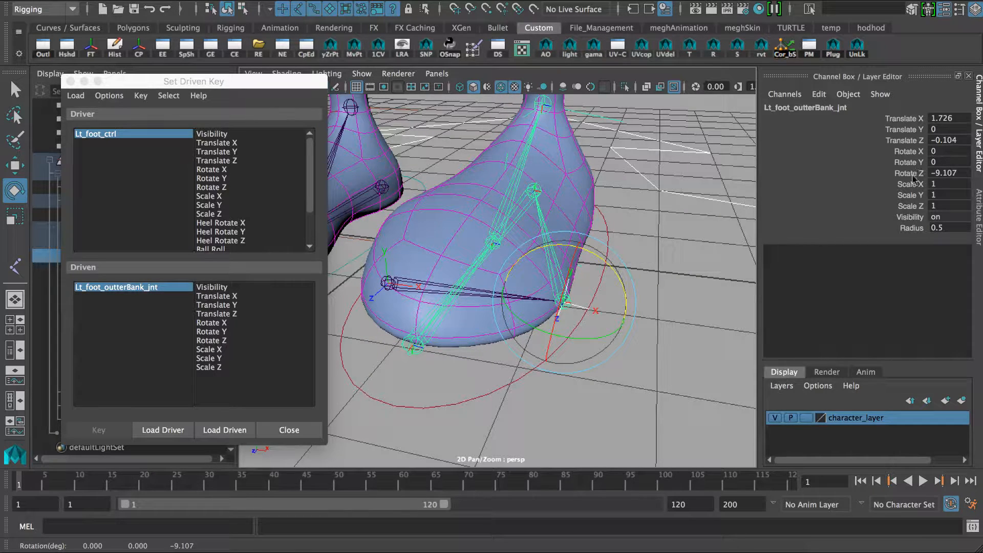
{"action": "key", "text": "ctrl+z"}
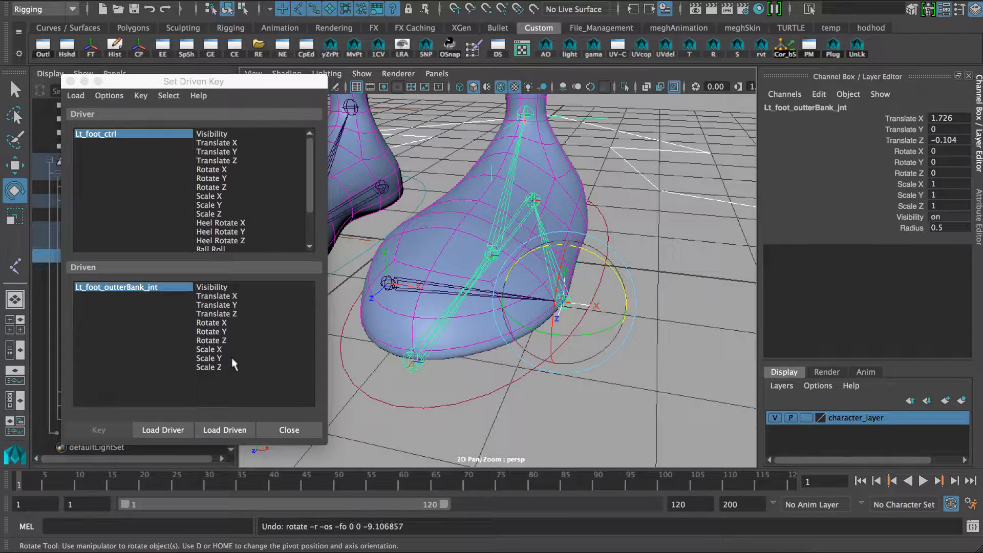
{"action": "left_click", "coordinate": [213, 340]}
{"action": "scroll", "coordinate": [238, 235], "scroll_direction": "down", "scroll_amount": 1}
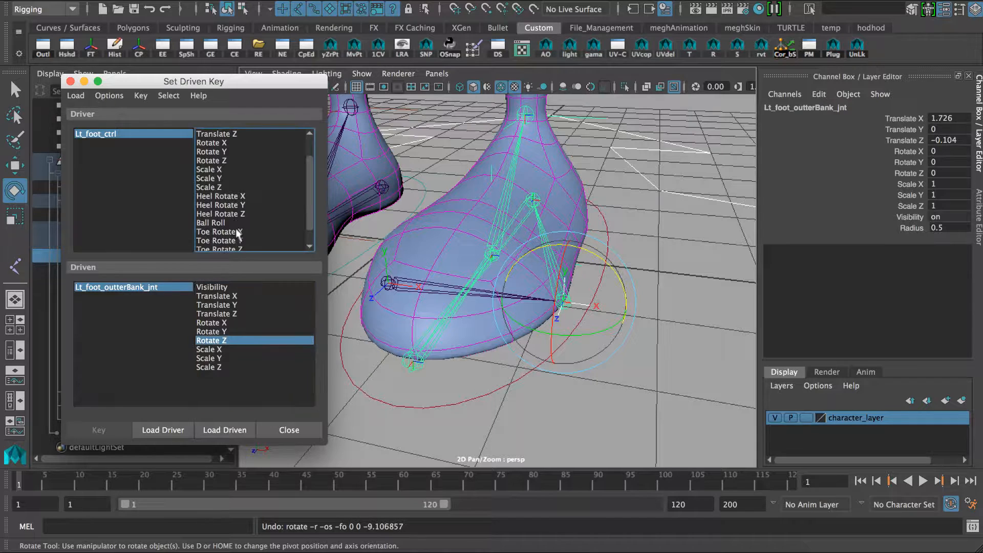
{"action": "scroll", "coordinate": [221, 232], "scroll_direction": "down", "scroll_amount": 1}
{"action": "left_click", "coordinate": [222, 241]}
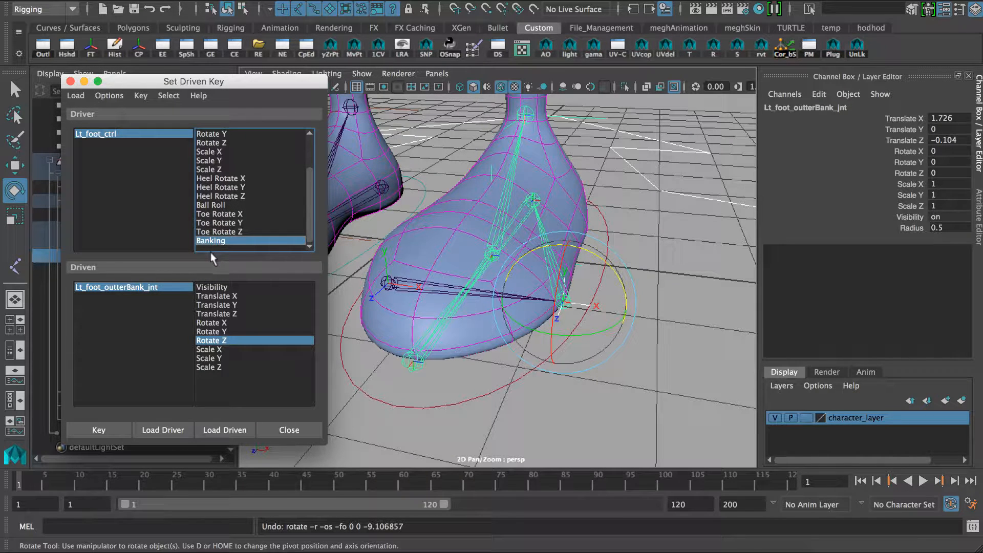
{"action": "left_click", "coordinate": [118, 428]}
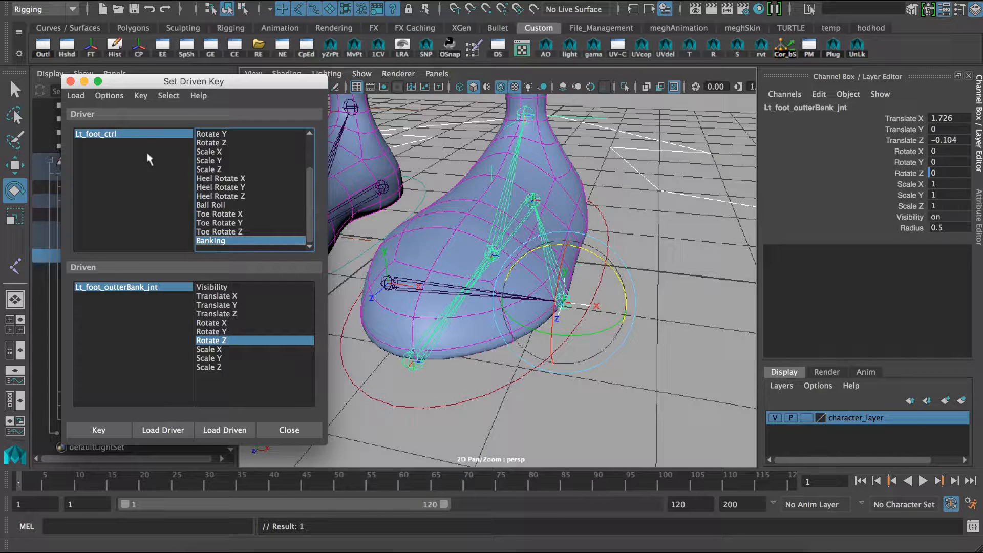
- Set the Banking attribute on Lt_foot_ctrl to 10
{"action": "left_click", "coordinate": [120, 134]}
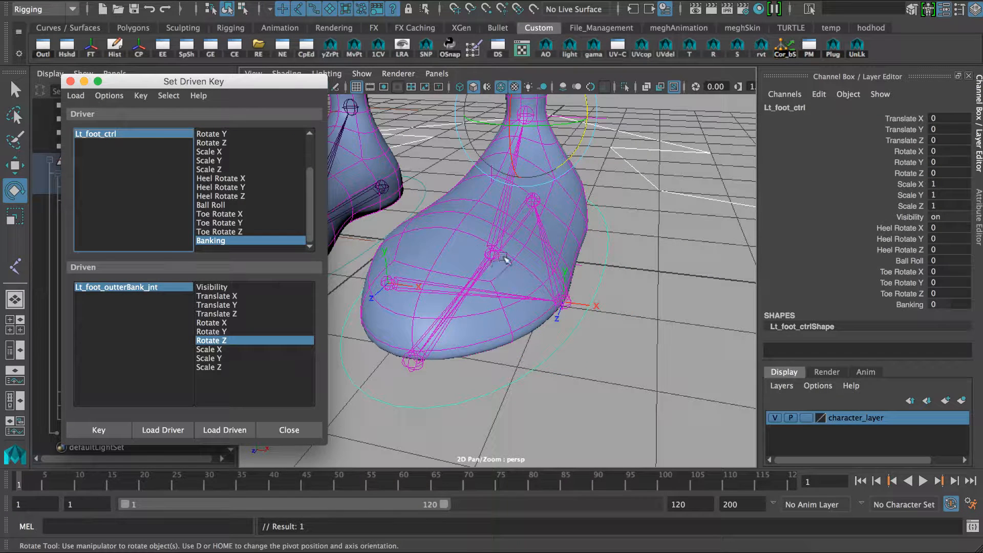
{"action": "left_click", "coordinate": [911, 306]}
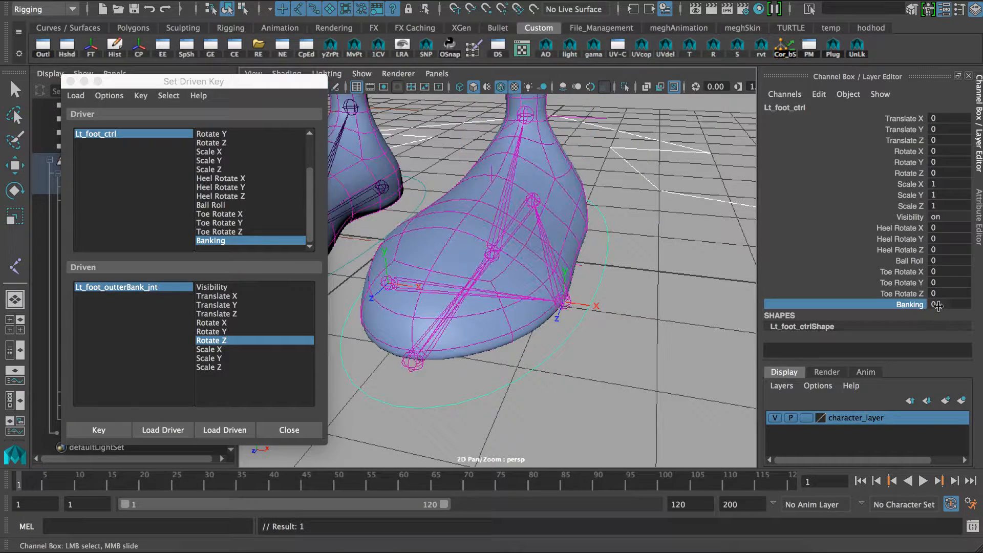
{"action": "left_click", "coordinate": [935, 304]}
{"action": "type", "text": "10"}
{"action": "key", "text": "Return"}
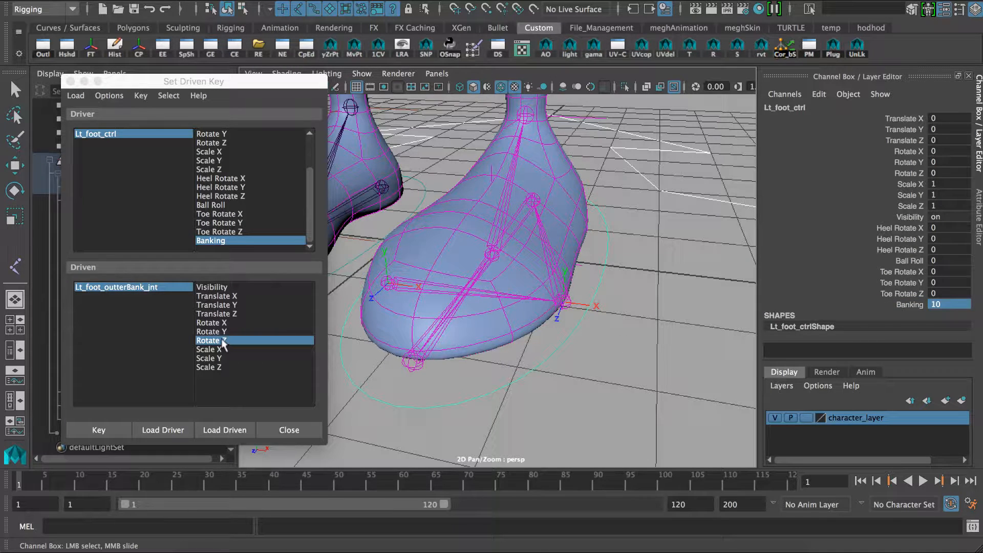
- Select the driven joint Lt_foot_outterBank_jnt and set its Rotate Z to -90
{"action": "left_click", "coordinate": [149, 287]}
{"action": "key", "text": "e"}
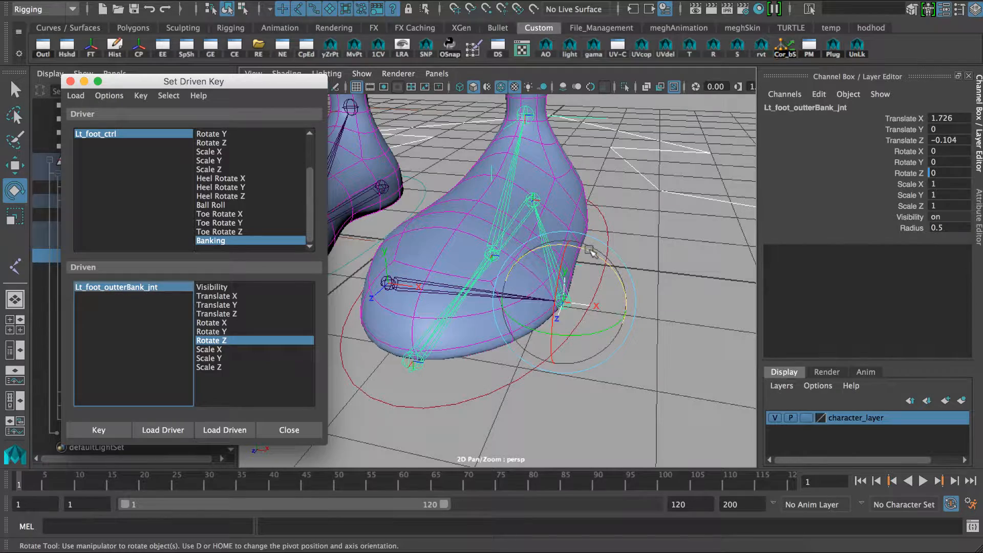
{"action": "left_click_drag", "start_coordinate": [597, 264], "coordinate": [653, 331]}
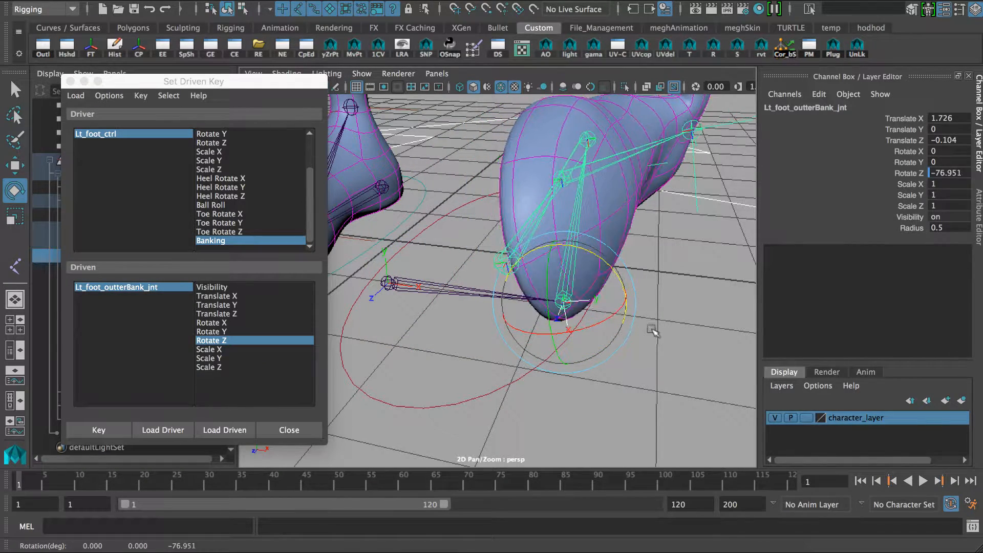
{"action": "left_click", "coordinate": [948, 174]}
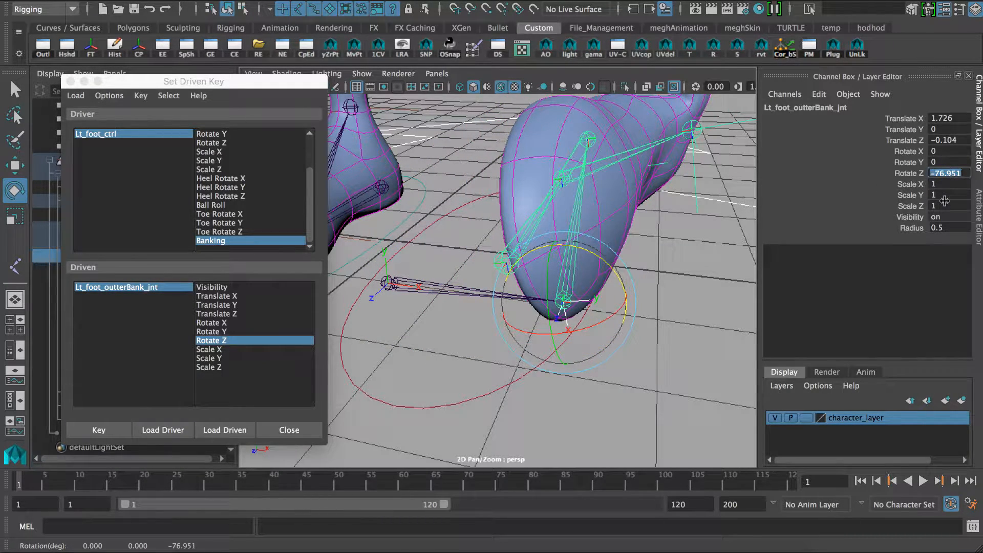
{"action": "type", "text": "-90"}
{"action": "key", "text": "Return"}
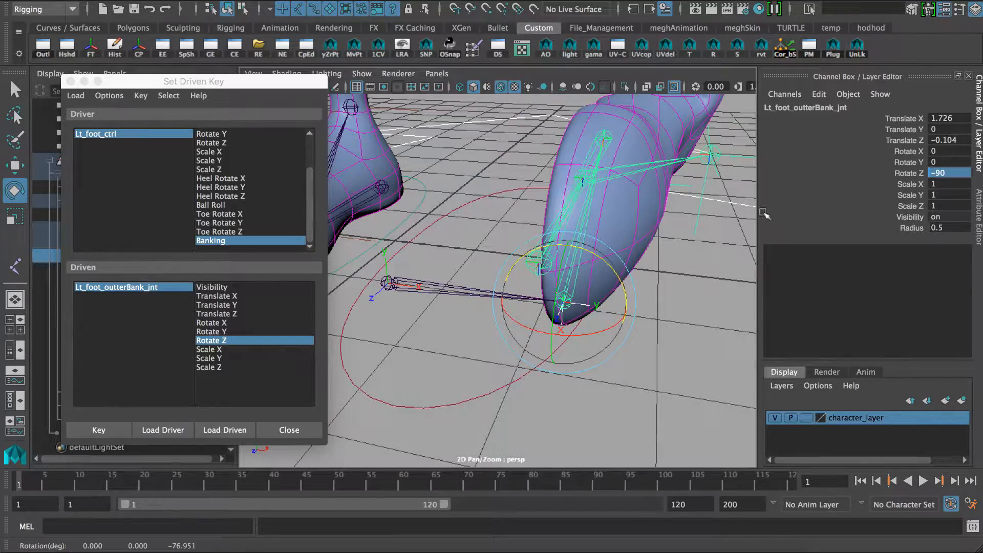
- Key Lt_foot_outterBank_jnt's -90 Rotate Z against Lt_foot_ctrl's Banking value of 10 in Set Driven Key
{"action": "left_click_drag", "start_coordinate": [599, 262], "coordinate": [553, 257], "text": "alt"}
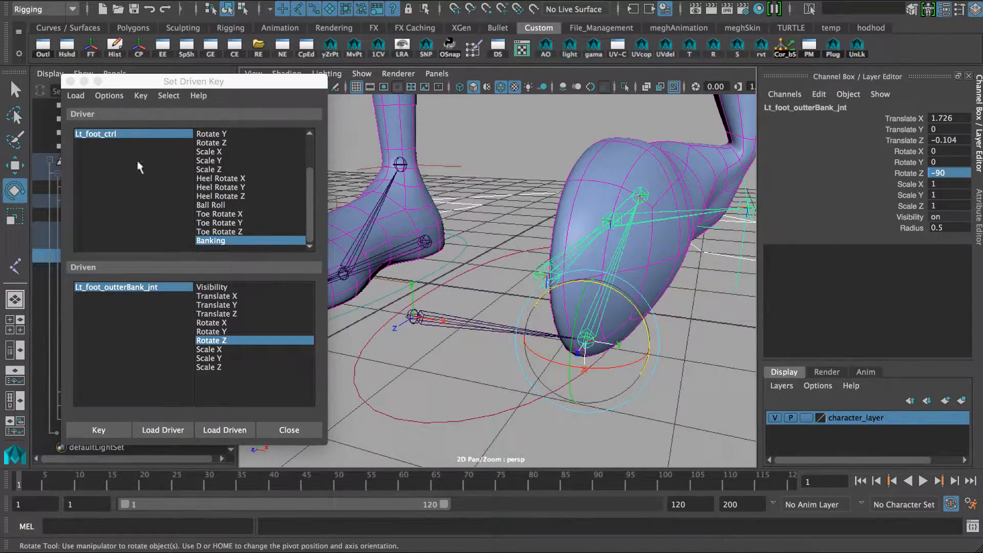
{"action": "left_click", "coordinate": [129, 143]}
{"action": "left_click", "coordinate": [127, 287]}
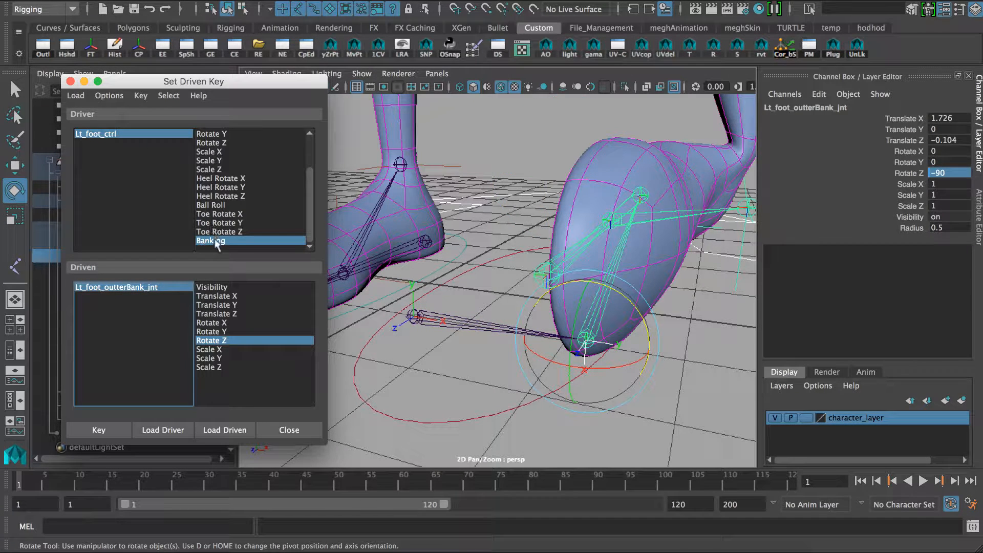
{"action": "left_click", "coordinate": [224, 341]}
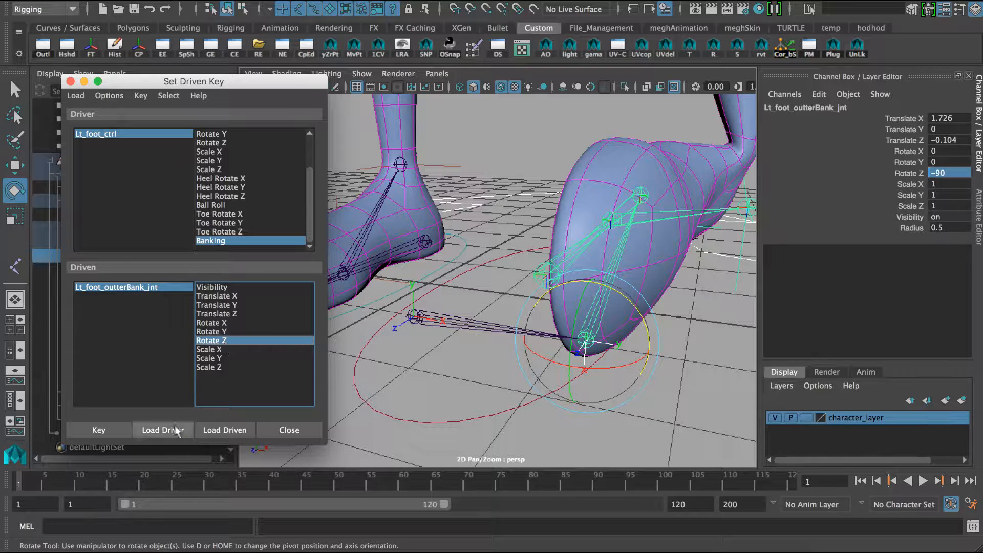
{"action": "left_click", "coordinate": [99, 430]}
- Test the outer foot bank by scrubbing Banking on Lt_foot_ctrl, and reset the attribute to 0
{"action": "left_click", "coordinate": [481, 422]}
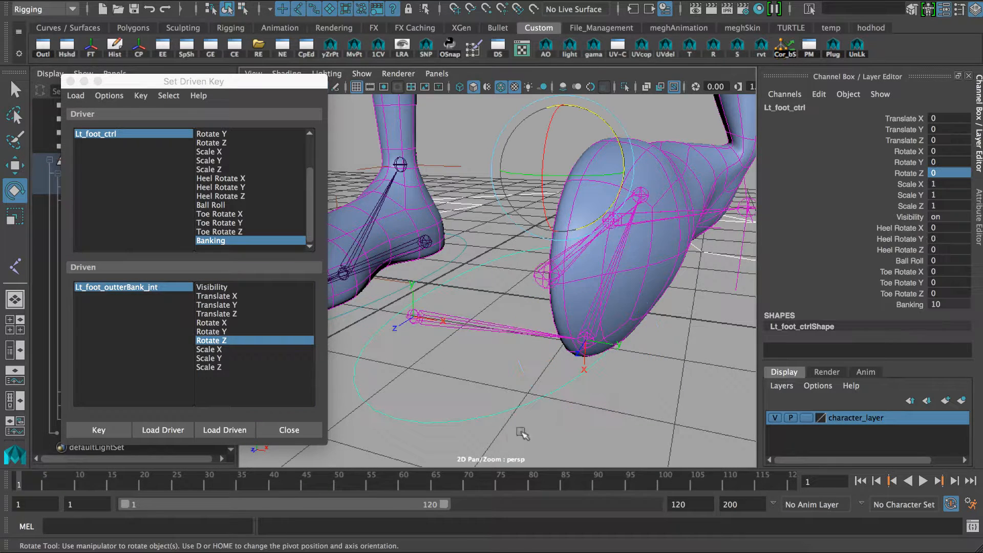
{"action": "left_click", "coordinate": [883, 304]}
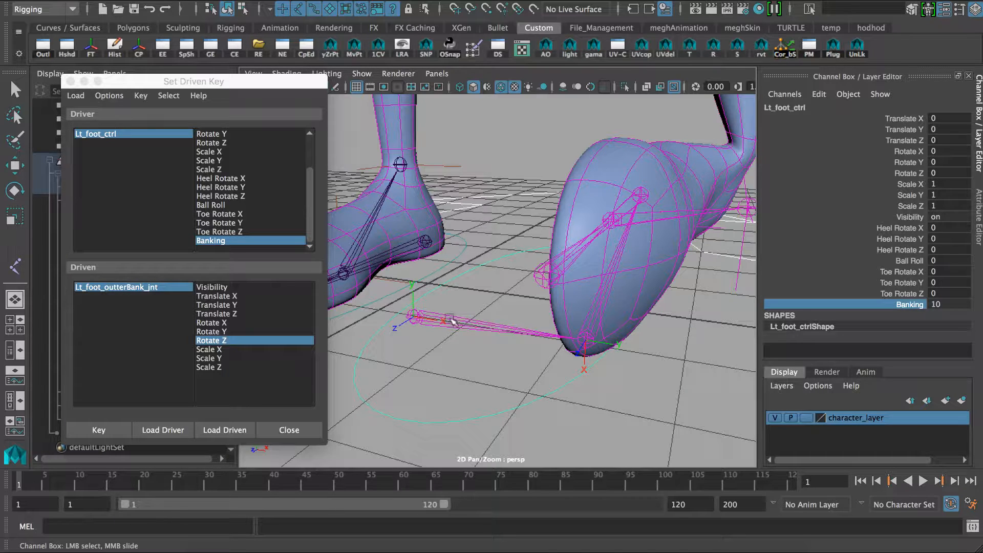
{"action": "middle_click_drag", "start_coordinate": [608, 339], "coordinate": [555, 339]}
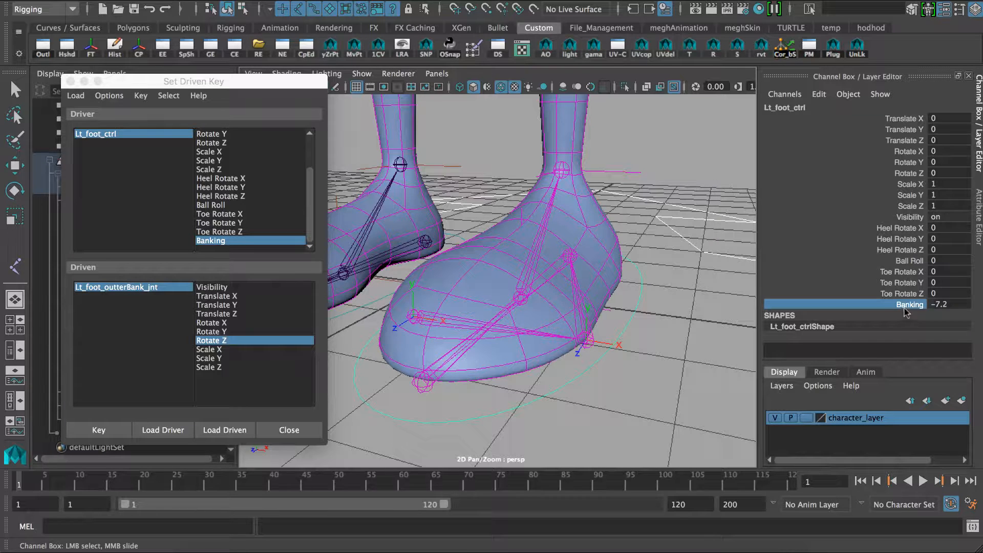
{"action": "double_click", "coordinate": [942, 305]}
{"action": "type", "text": "0"}
{"action": "key", "text": "Return"}
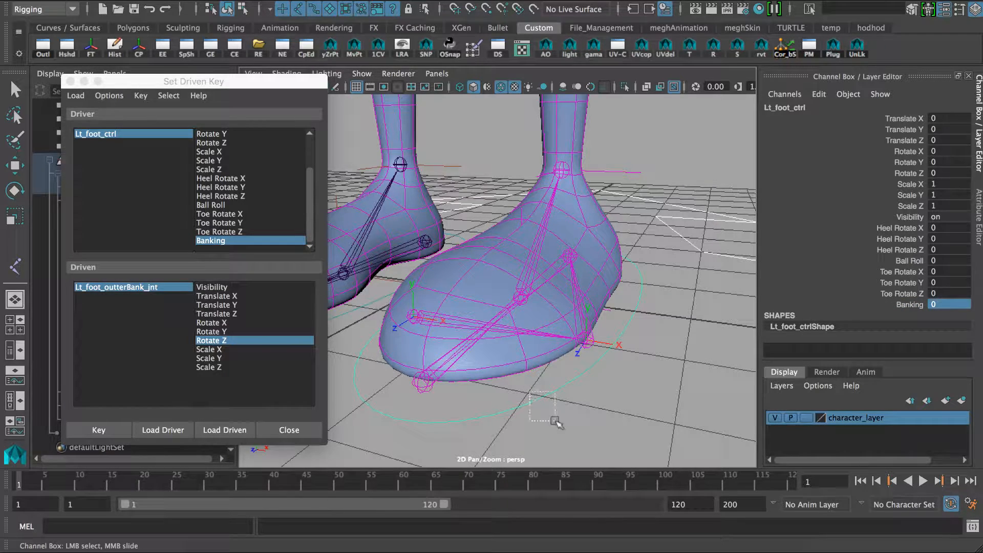
- Reload Lt_foot_ctrl as the driver and load Lt_foot_innerBank_jnt as the driven object in Set Driven Key
{"action": "key", "text": "e"}
{"action": "left_click", "coordinate": [176, 431]}
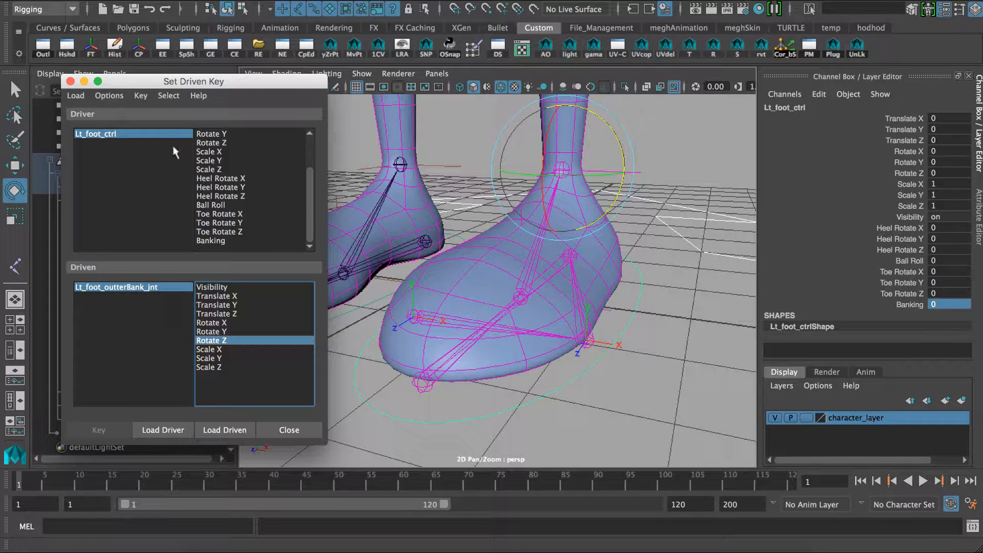
{"action": "left_click", "coordinate": [448, 317]}
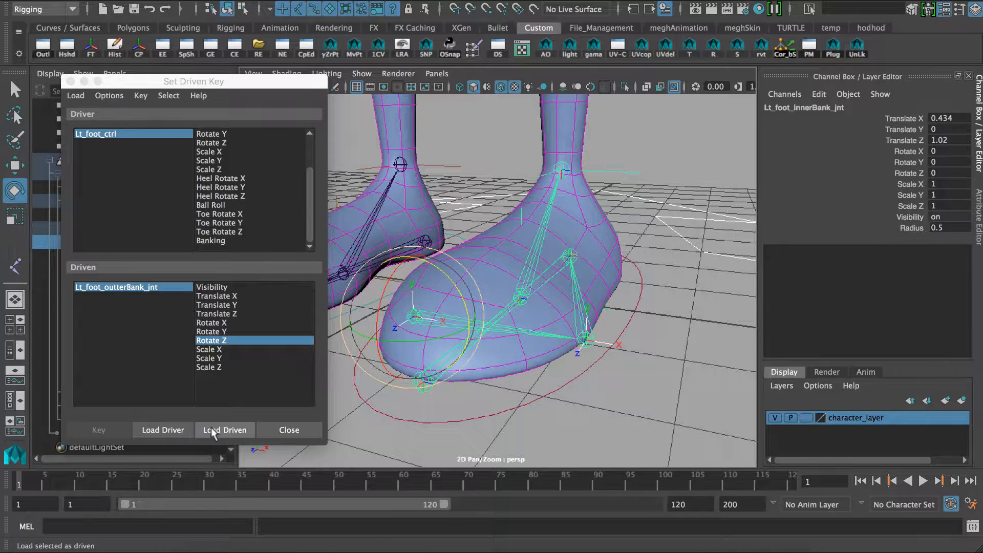
{"action": "left_click", "coordinate": [213, 431]}
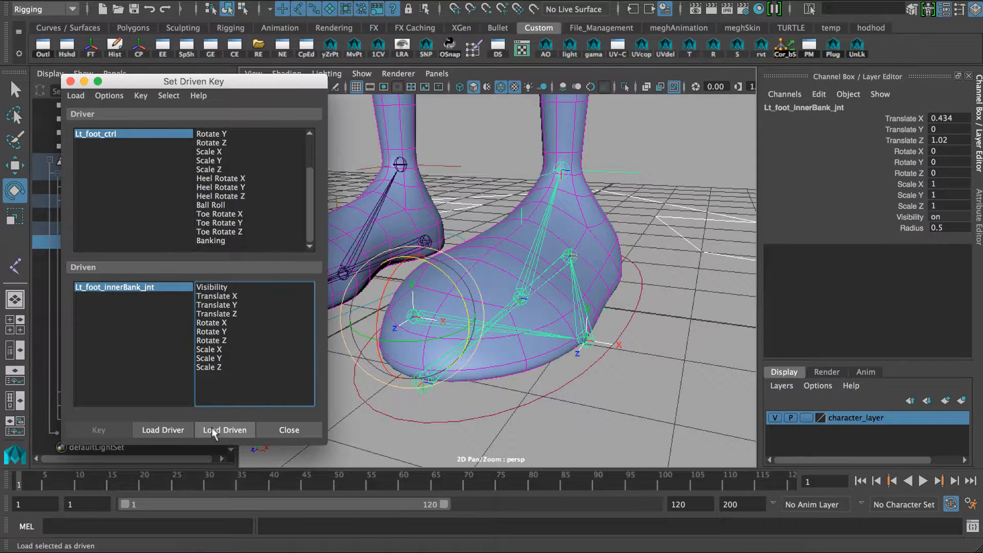
- Set a driven key linking Lt_foot_innerBank_jnt's Rotate Z to Lt_foot_ctrl's Banking, with both values at 0
{"action": "left_click", "coordinate": [217, 240]}
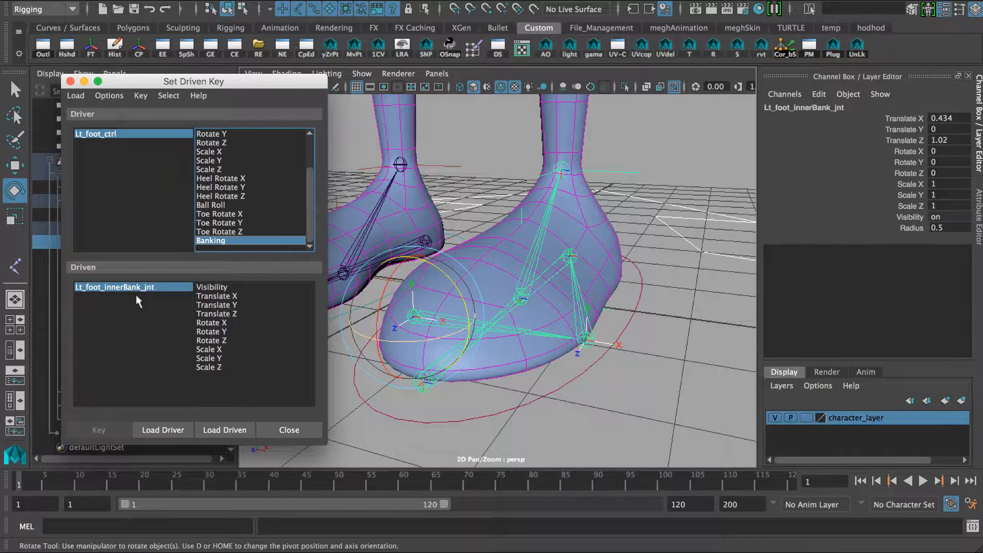
{"action": "left_click_drag", "start_coordinate": [437, 274], "coordinate": [499, 264]}
{"action": "key", "text": "ctrl+z"}
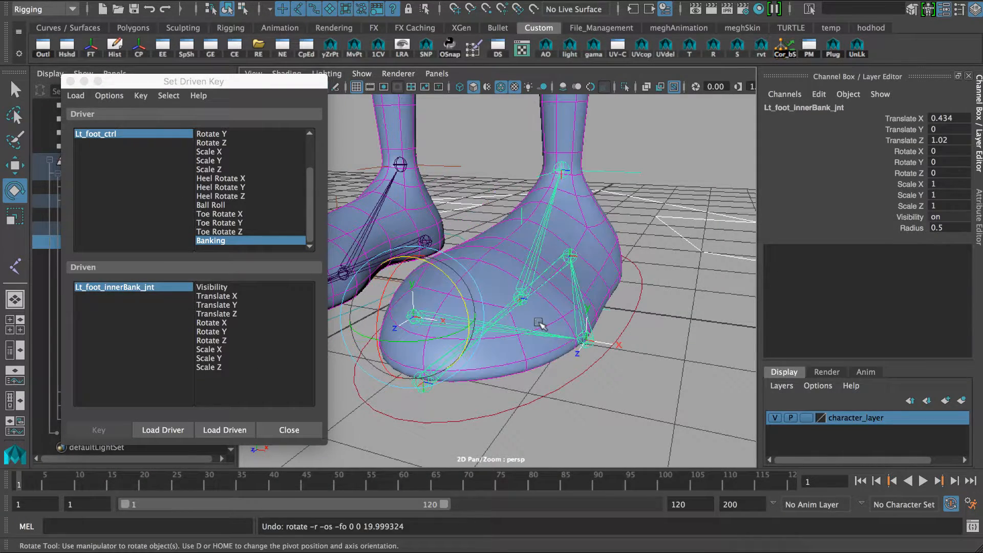
{"action": "left_click", "coordinate": [215, 340]}
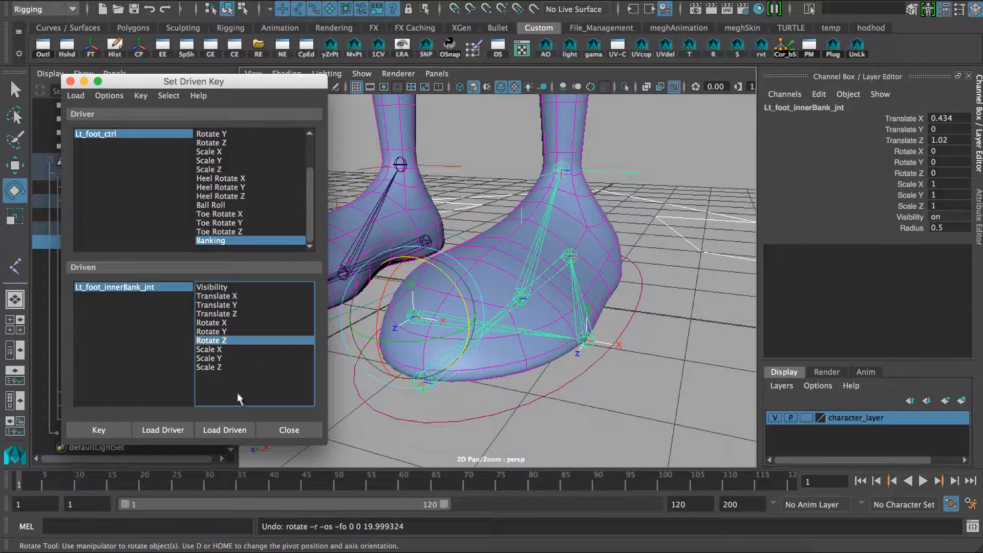
{"action": "left_click", "coordinate": [103, 431]}
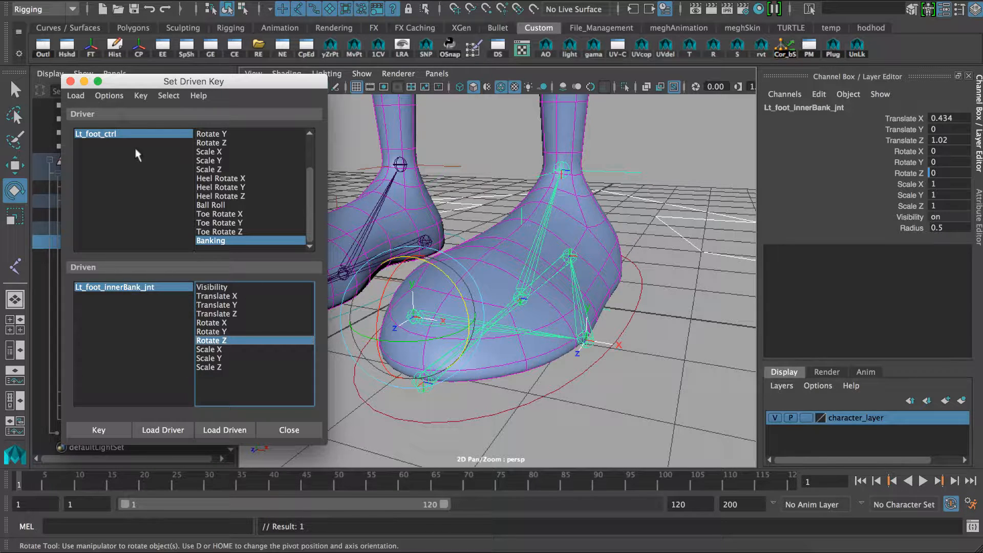
- Set the Banking attribute on Lt_foot_ctrl to -10
{"action": "left_click", "coordinate": [125, 134]}
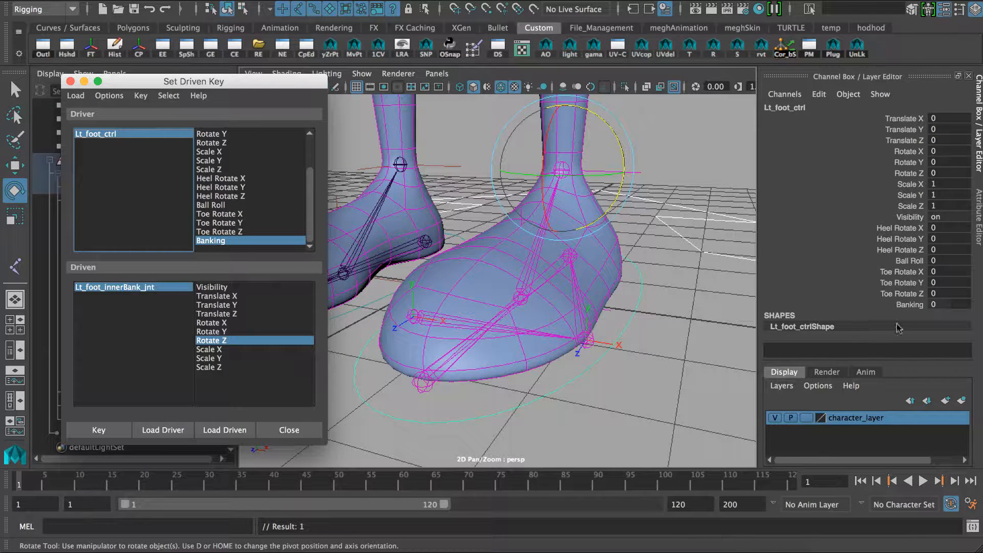
{"action": "double_click", "coordinate": [943, 304]}
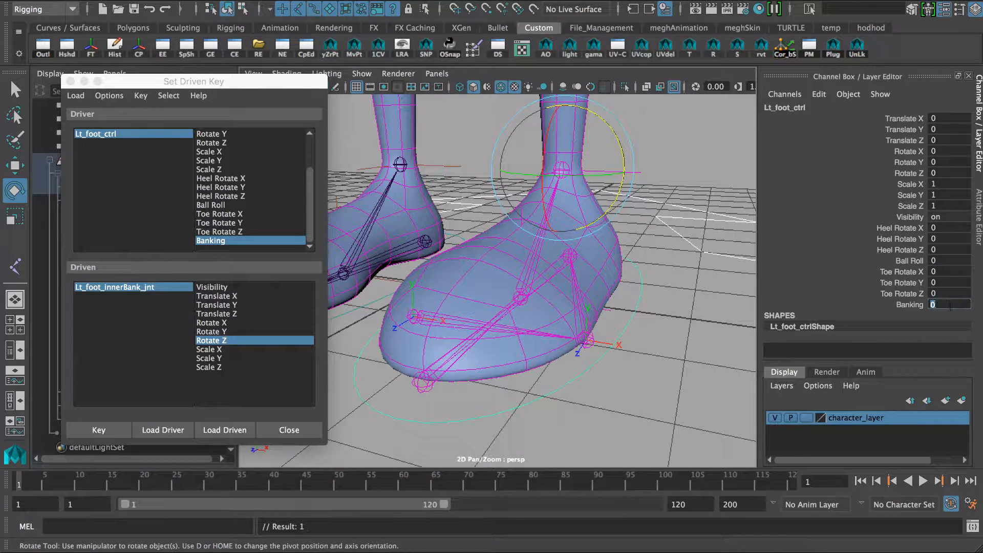
{"action": "type", "text": "-10"}
{"action": "key", "text": "Return"}
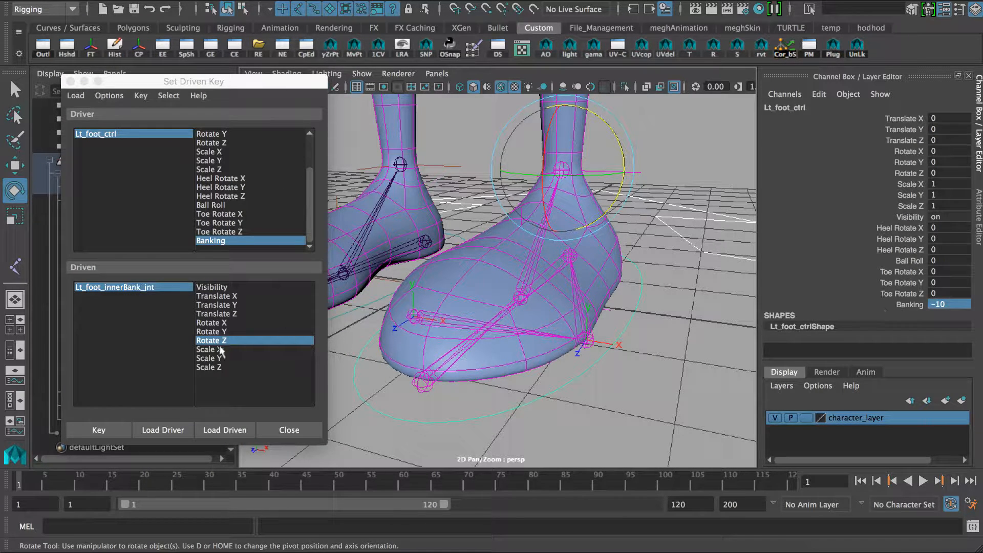
- Select the driven joint Lt_foot_innerBank_jnt and set its Rotate Z to 90
{"action": "left_click", "coordinate": [128, 288]}
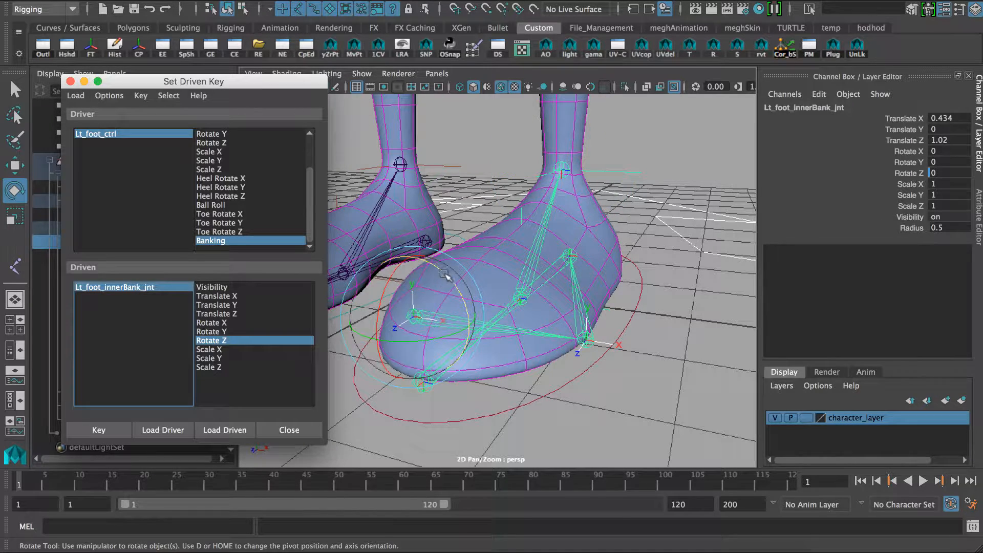
{"action": "left_click_drag", "start_coordinate": [445, 276], "coordinate": [388, 244]}
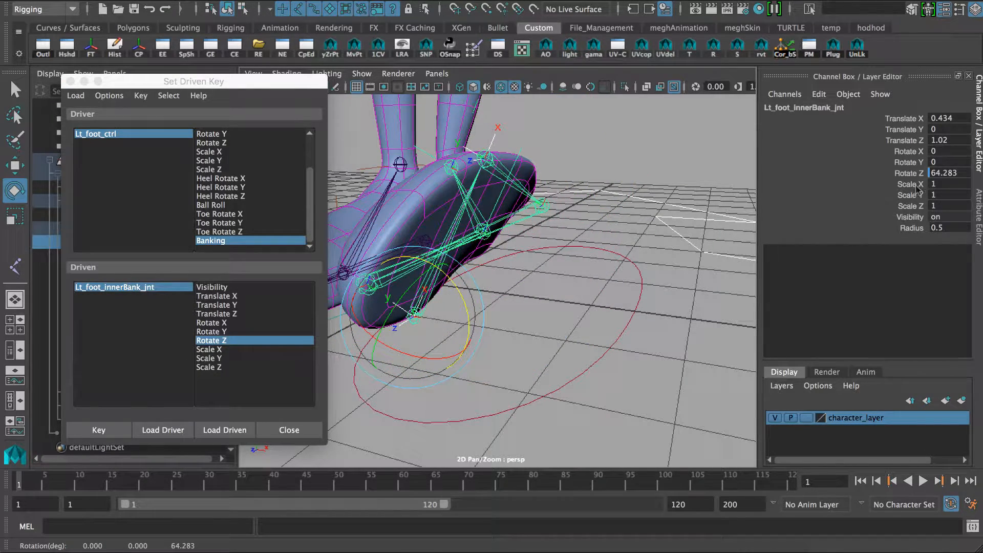
{"action": "left_click", "coordinate": [942, 175]}
{"action": "type", "text": "90"}
{"action": "key", "text": "Return"}
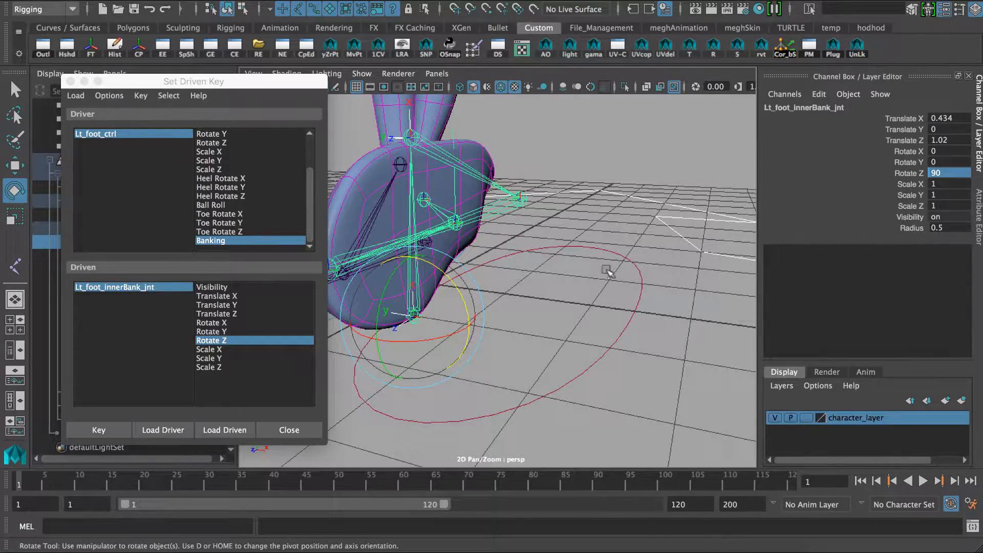
- Key Lt_foot_innerBank_jnt's 90 Rotate Z against Lt_foot_ctrl's Banking value of -10 in Set Driven Key
{"action": "left_click_drag", "start_coordinate": [587, 280], "coordinate": [527, 298], "text": "alt"}
{"action": "middle_click_drag", "start_coordinate": [530, 299], "coordinate": [617, 298], "text": "alt"}
{"action": "left_click_drag", "start_coordinate": [616, 299], "coordinate": [589, 314], "text": "alt"}
{"action": "middle_click_drag", "start_coordinate": [592, 317], "coordinate": [532, 339], "text": "alt"}
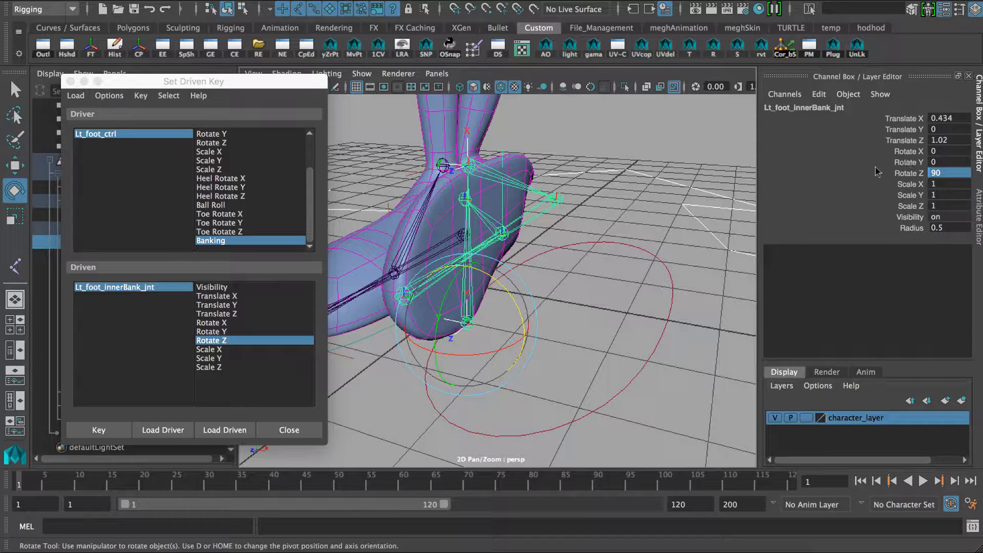
{"action": "left_click", "coordinate": [125, 135]}
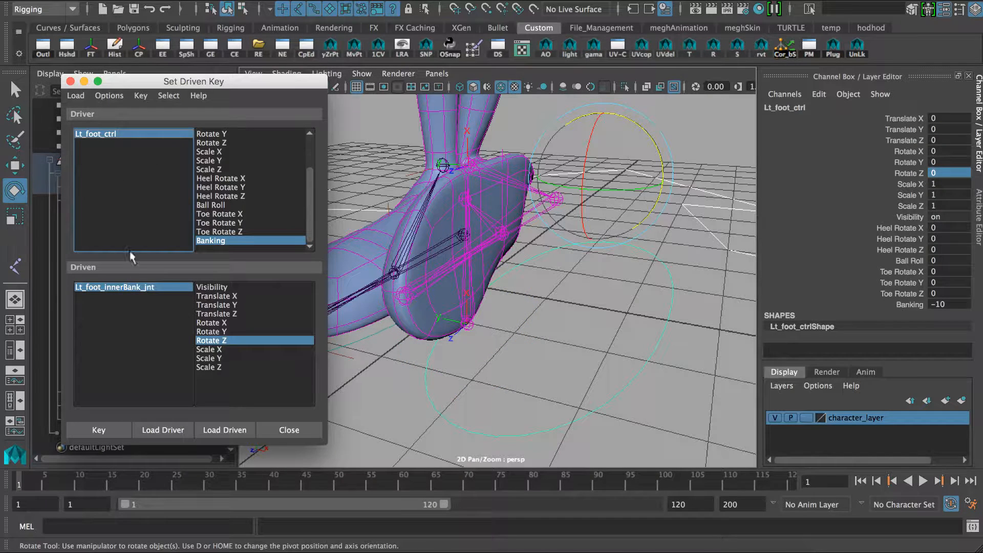
{"action": "left_click", "coordinate": [119, 288]}
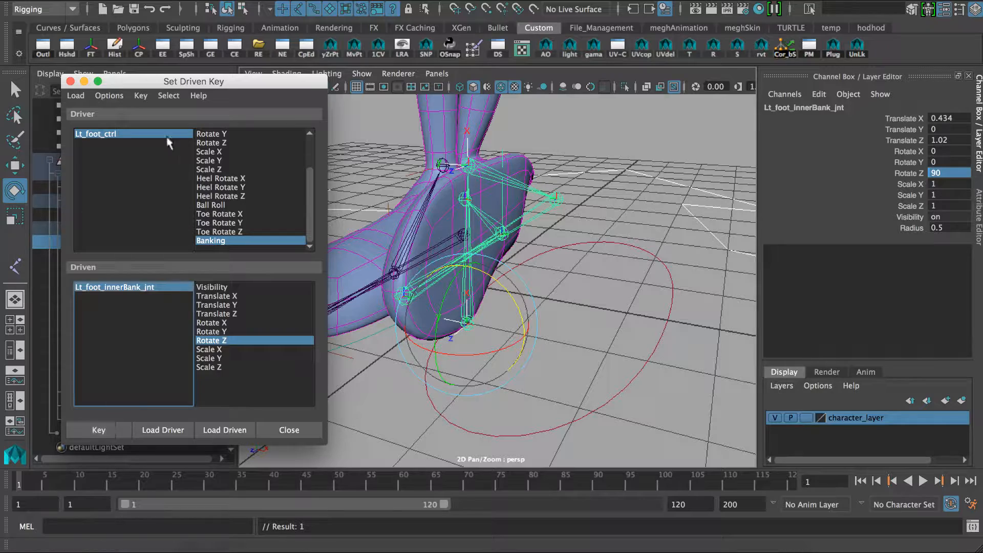
- Scrub the Banking attribute on Lt_foot_ctrl to test how the left foot rolls onto its inner and outer edges
{"action": "left_click", "coordinate": [151, 134]}
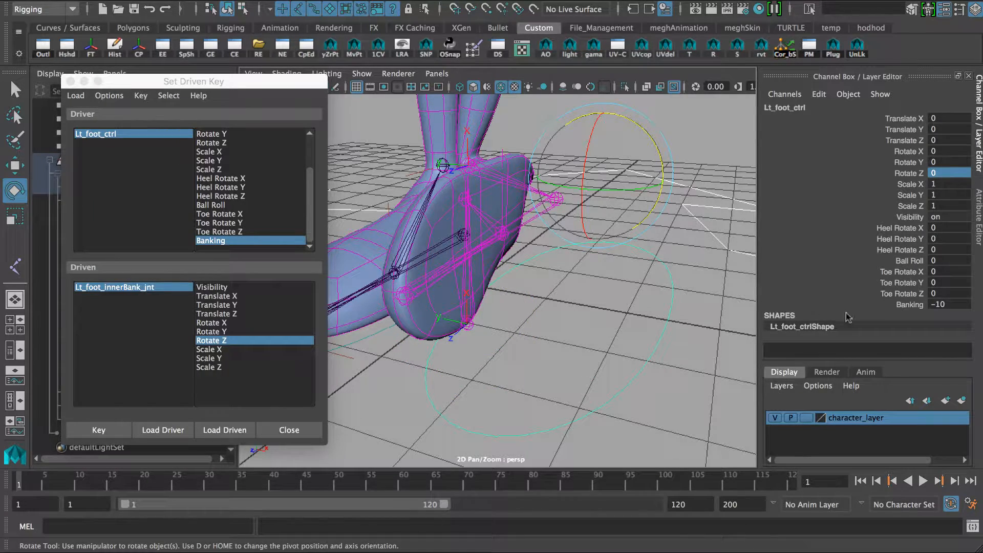
{"action": "left_click", "coordinate": [910, 304]}
{"action": "middle_click_drag", "start_coordinate": [631, 314], "coordinate": [647, 337]}
{"action": "middle_click_drag", "start_coordinate": [705, 347], "coordinate": [671, 339]}
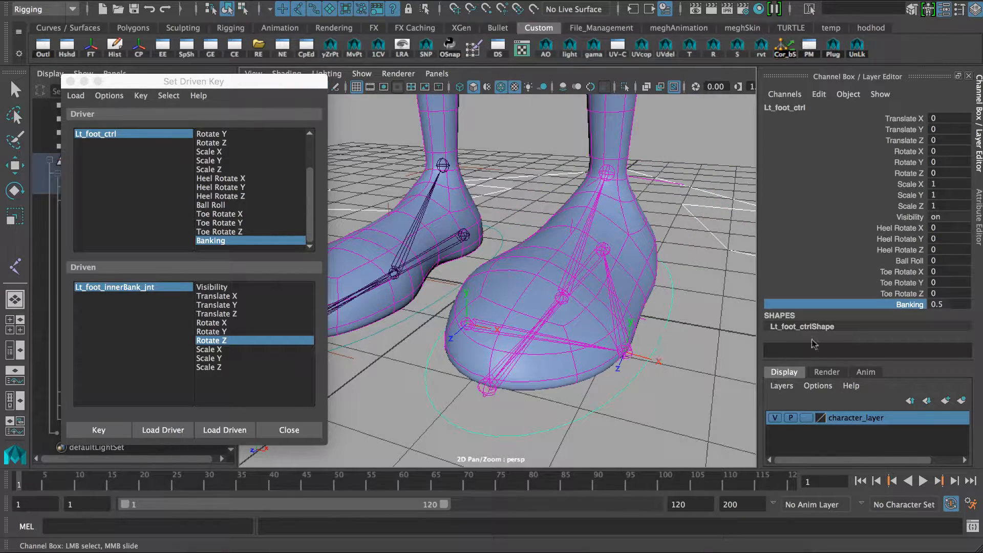
- Reset Banking on Lt_foot_ctrl to 0 and close Set Driven Key
{"action": "left_click", "coordinate": [935, 305]}
{"action": "type", "text": "0"}
{"action": "key", "text": "Return"}
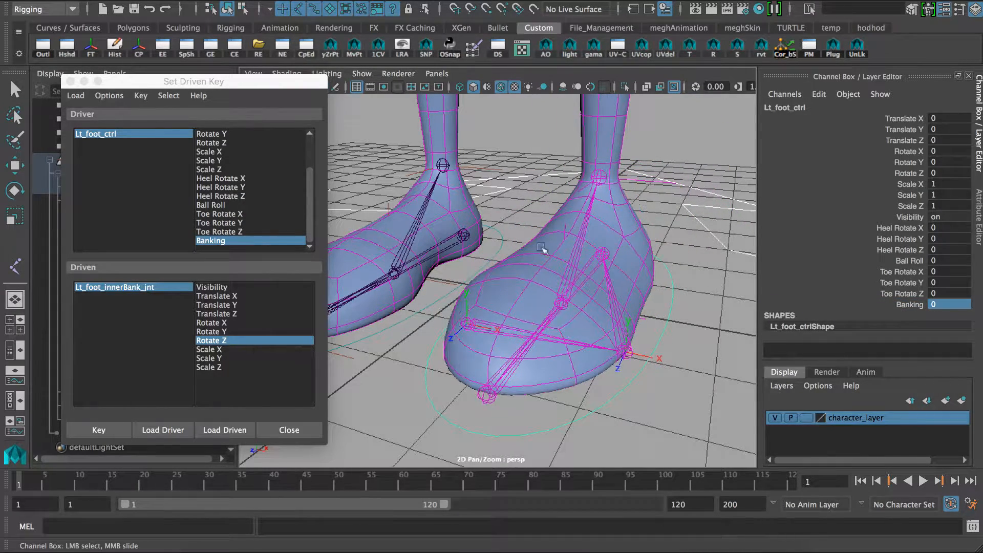
{"action": "left_click", "coordinate": [71, 82]}
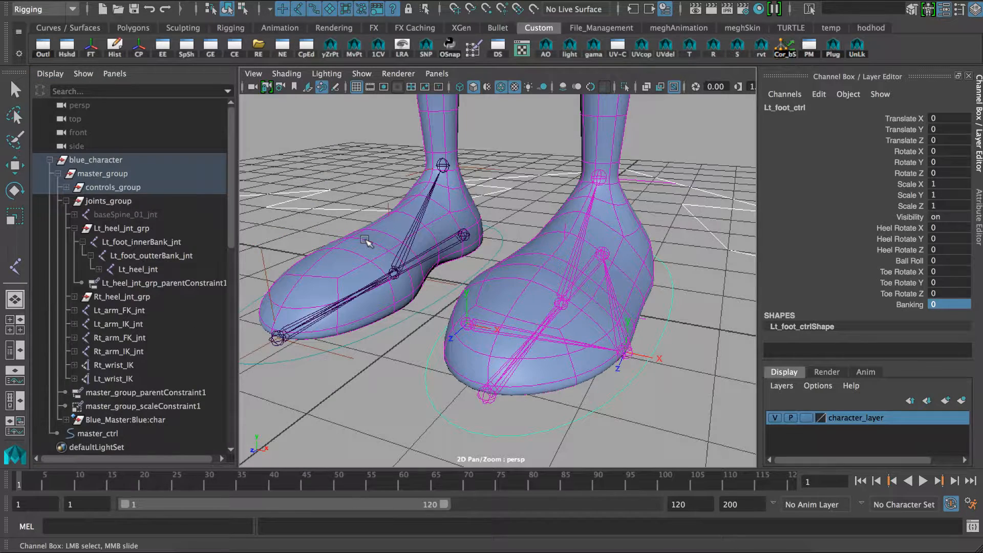
- Unparent the right foot's Rt_heel_jnt from Rt_heel_jnt_grp so it sits at the world level
{"action": "scroll", "coordinate": [367, 238], "scroll_direction": "up", "scroll_amount": 3}
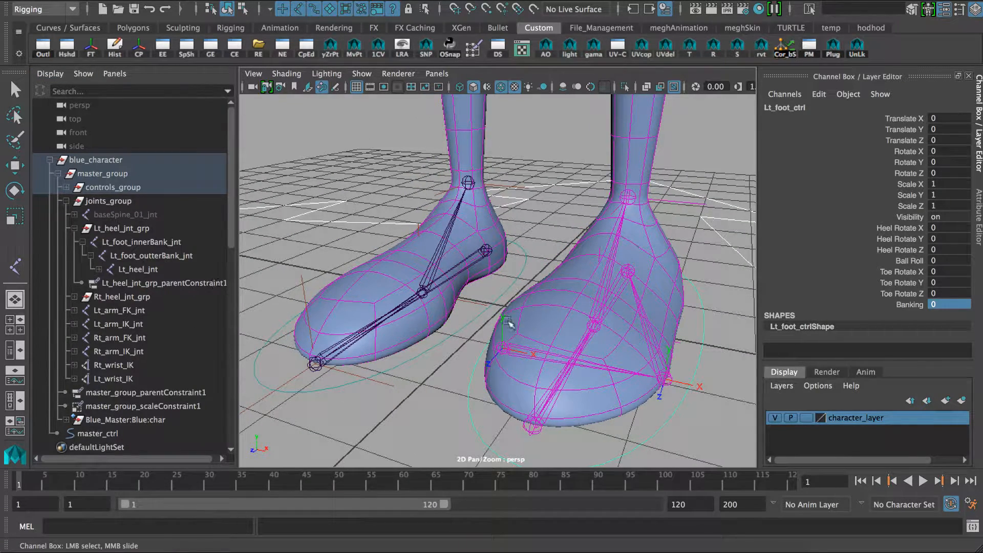
{"action": "left_click", "coordinate": [453, 331]}
{"action": "key", "text": "e"}
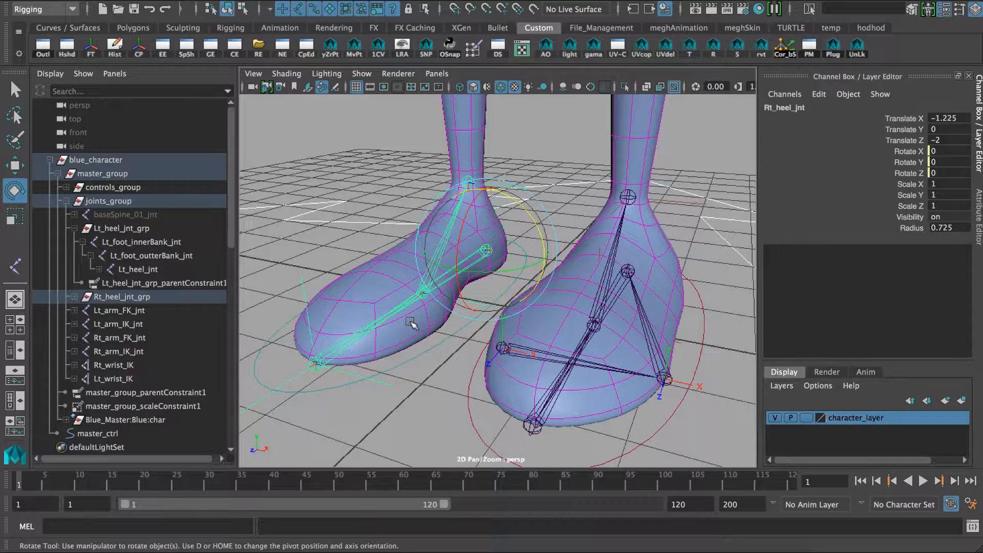
{"action": "left_click", "coordinate": [75, 297]}
{"action": "left_click", "coordinate": [75, 228]}
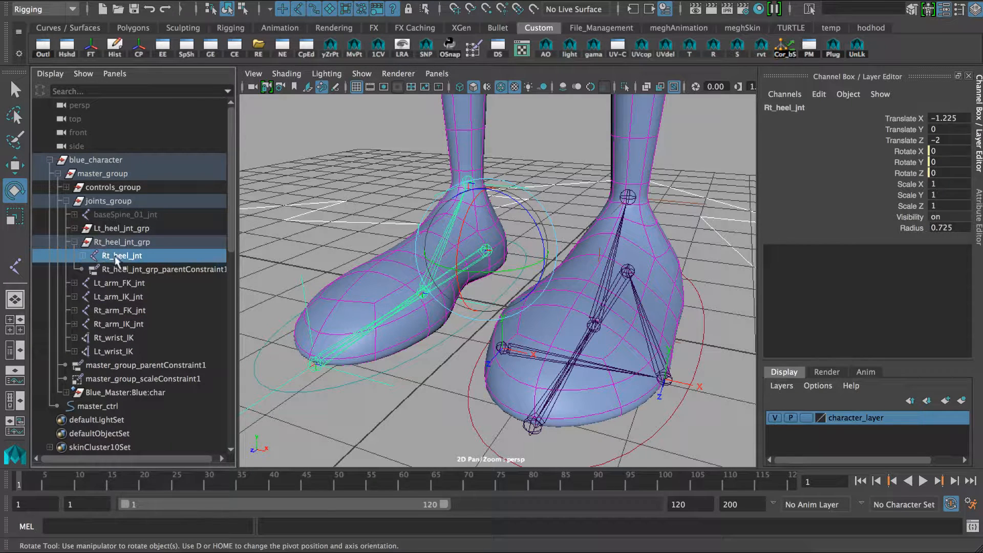
{"action": "key", "text": "shift+p"}
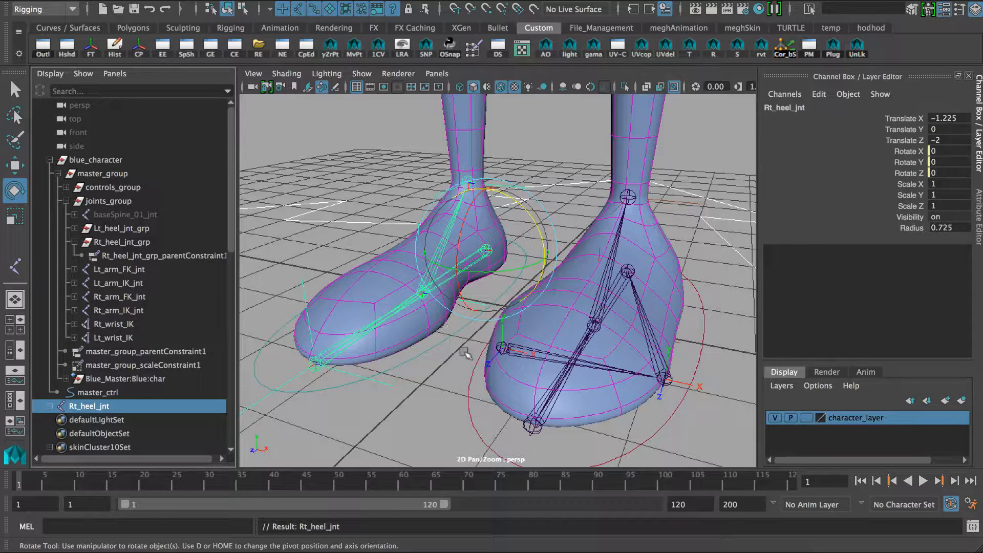
- Examine the left foot's inner and outer bank joints in comparison with the right foot's joint chain
{"action": "key", "text": "f"}
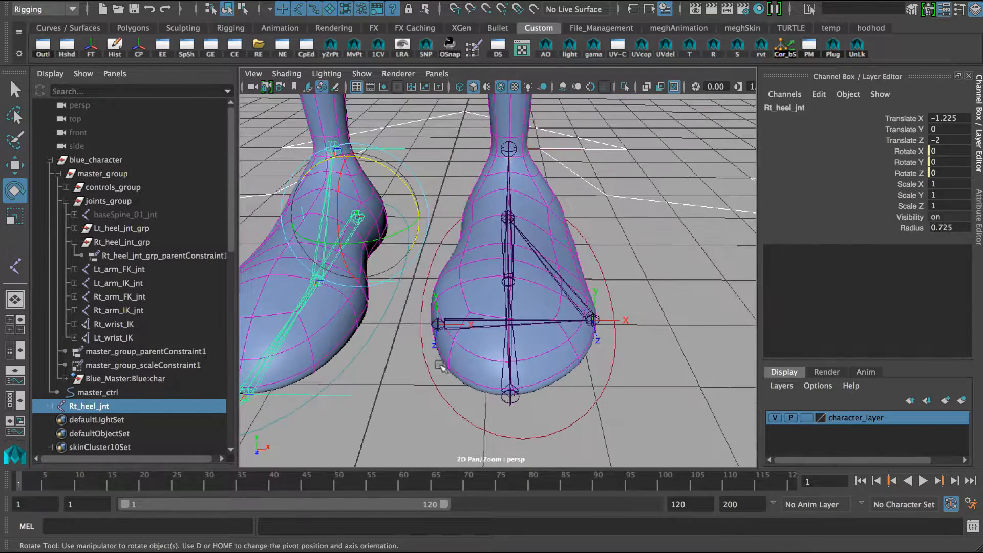
{"action": "left_click_drag", "start_coordinate": [443, 367], "coordinate": [452, 339], "text": "alt"}
{"action": "middle_click_drag", "start_coordinate": [398, 340], "coordinate": [462, 350], "text": "alt"}
{"action": "left_click_drag", "start_coordinate": [462, 350], "coordinate": [429, 355], "text": "alt"}
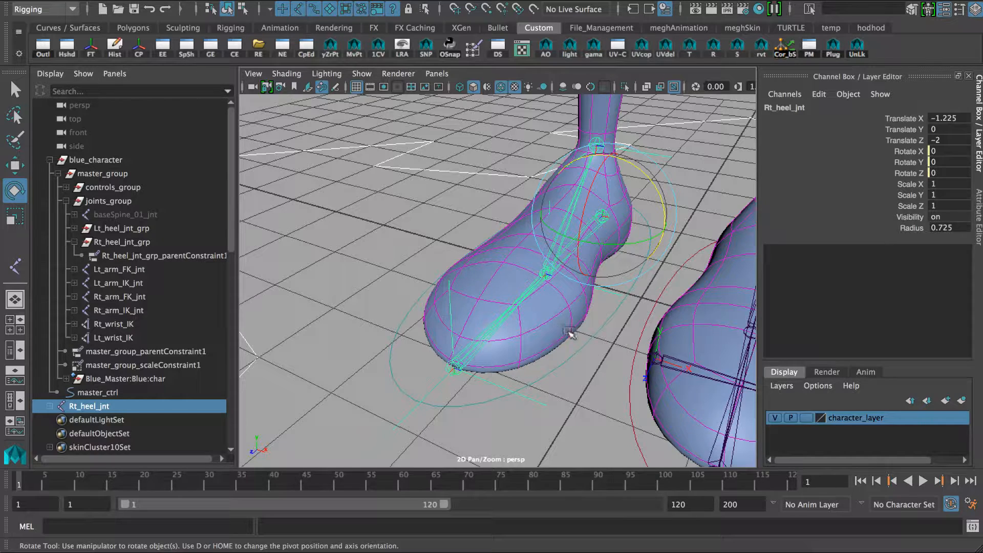
{"action": "middle_click_drag", "start_coordinate": [590, 317], "coordinate": [505, 307], "text": "alt"}
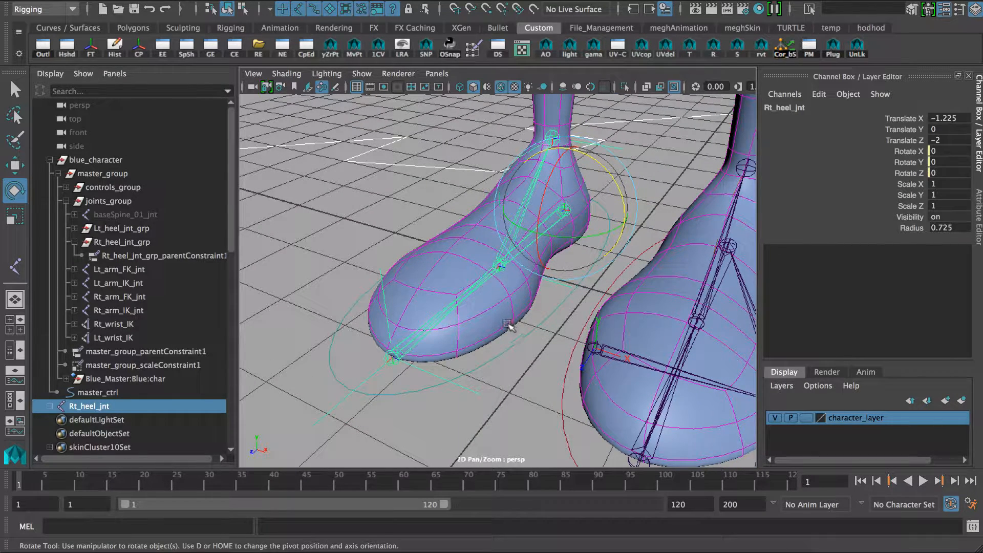
{"action": "mouse_move", "coordinate": [486, 322]}
{"action": "middle_mouse_down", "text": "alt"}
{"action": "mouse_move", "coordinate": [464, 310]}
{"action": "mouse_move", "coordinate": [490, 315]}
{"action": "middle_mouse_up", "text": "alt"}
{"action": "left_click", "coordinate": [567, 328]}
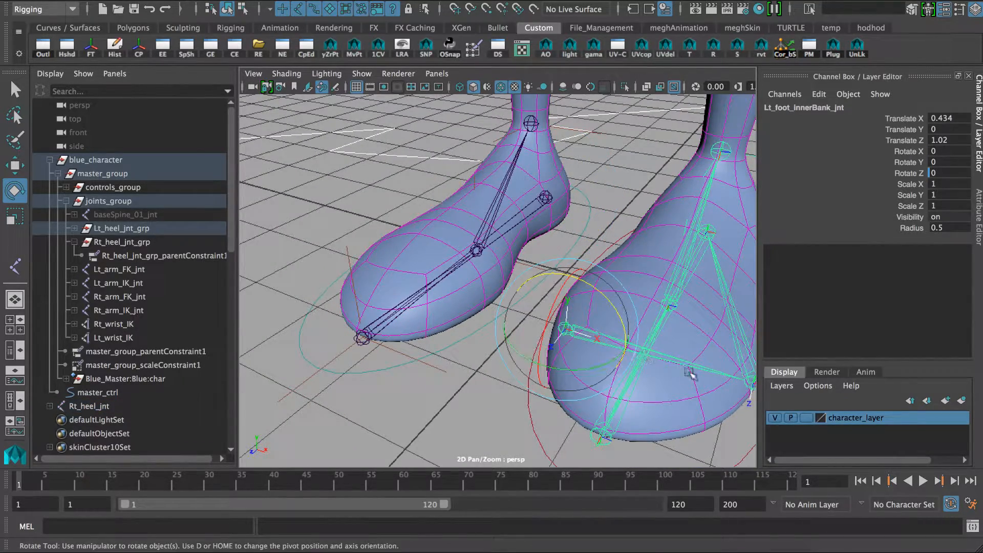
{"action": "middle_click_drag", "start_coordinate": [687, 374], "coordinate": [608, 326], "text": "alt"}
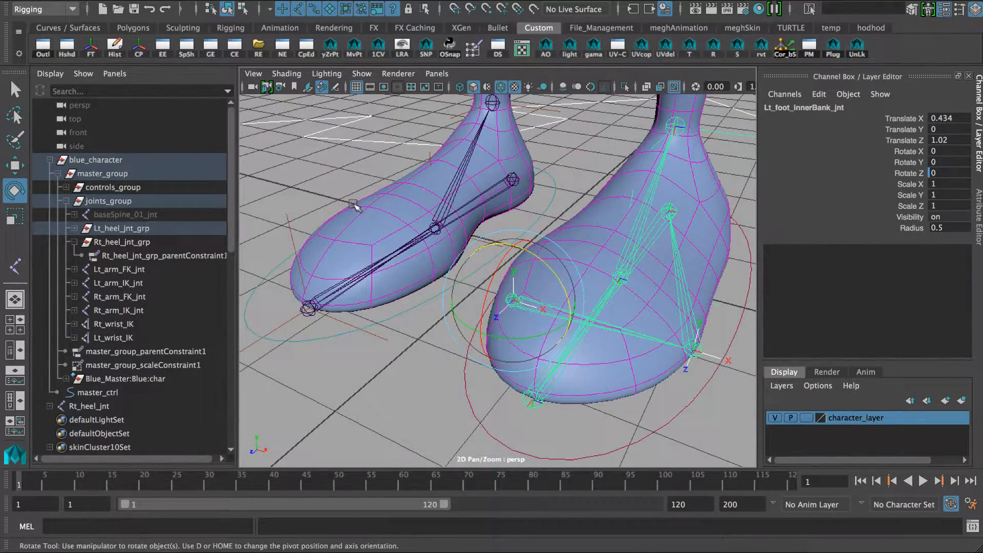
{"action": "left_click_drag", "start_coordinate": [397, 279], "coordinate": [453, 331], "text": "alt"}
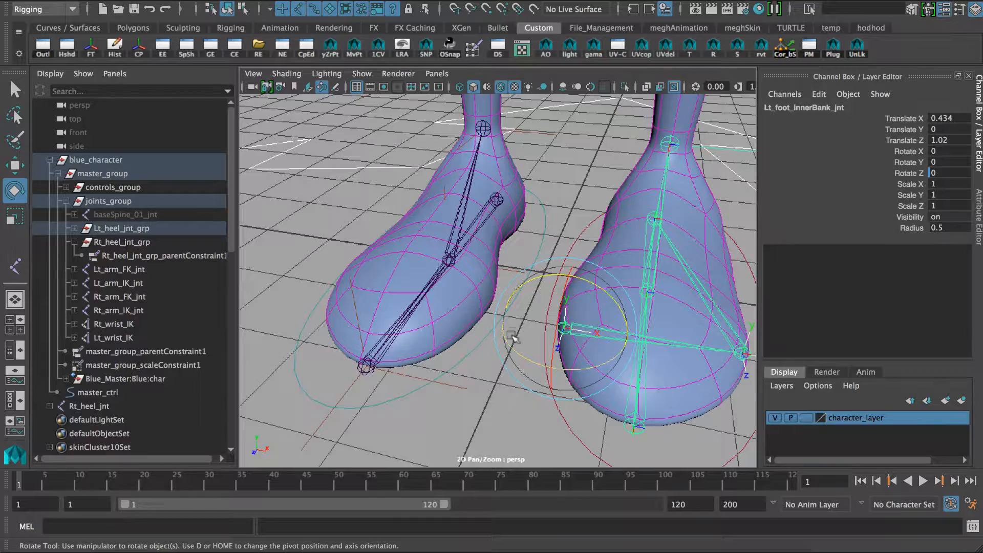
{"action": "middle_click_drag", "start_coordinate": [510, 334], "coordinate": [451, 307], "text": "alt"}
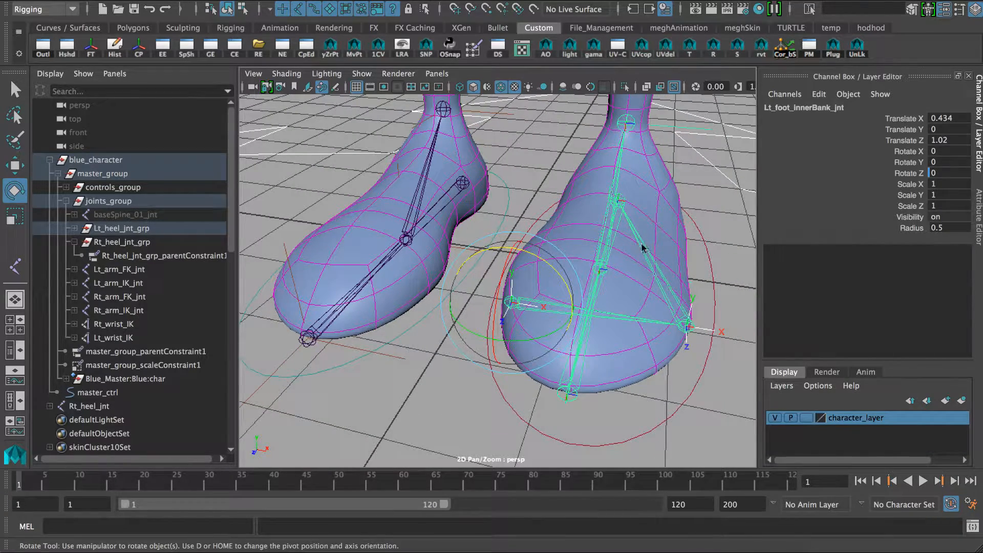
{"action": "key", "text": "Up"}
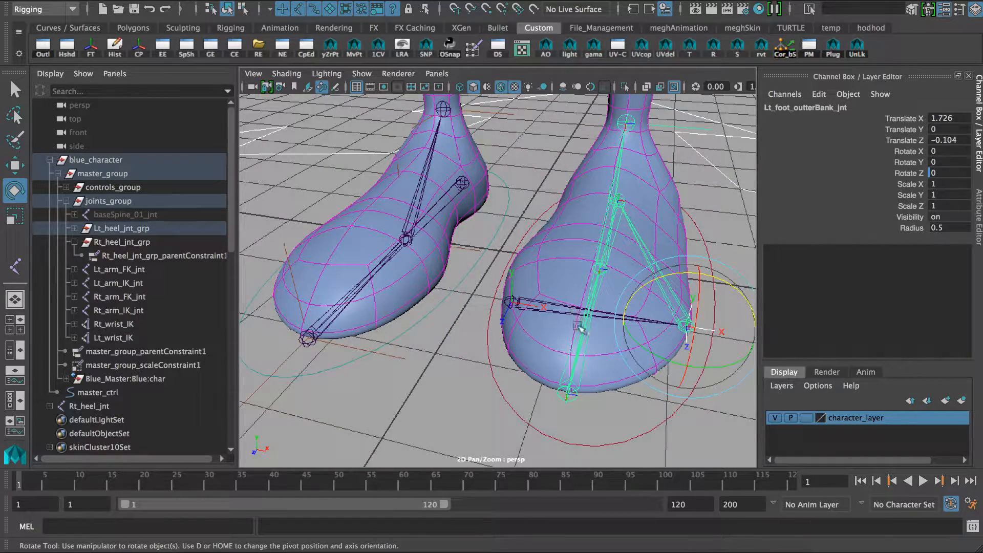
{"action": "left_click", "coordinate": [512, 303]}
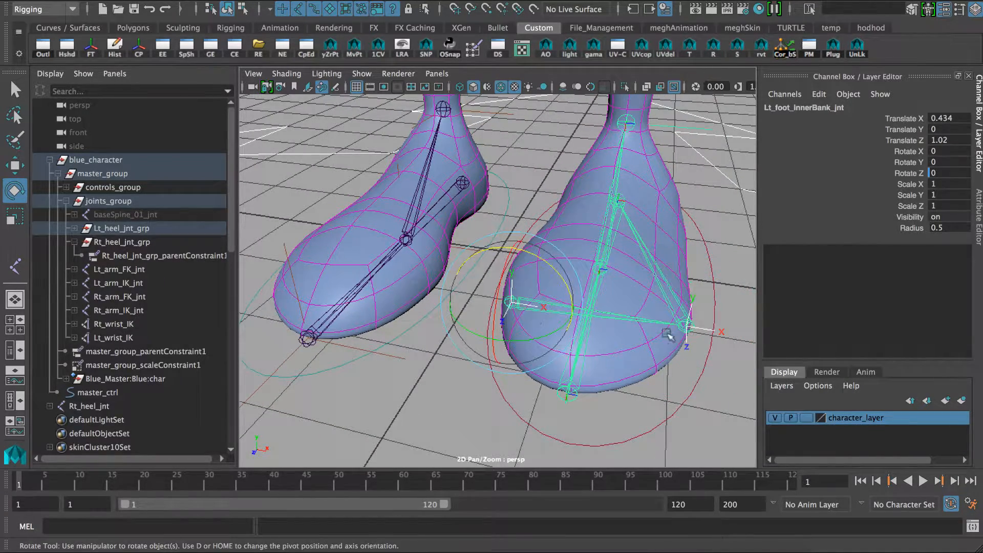
{"action": "left_click", "coordinate": [692, 324]}
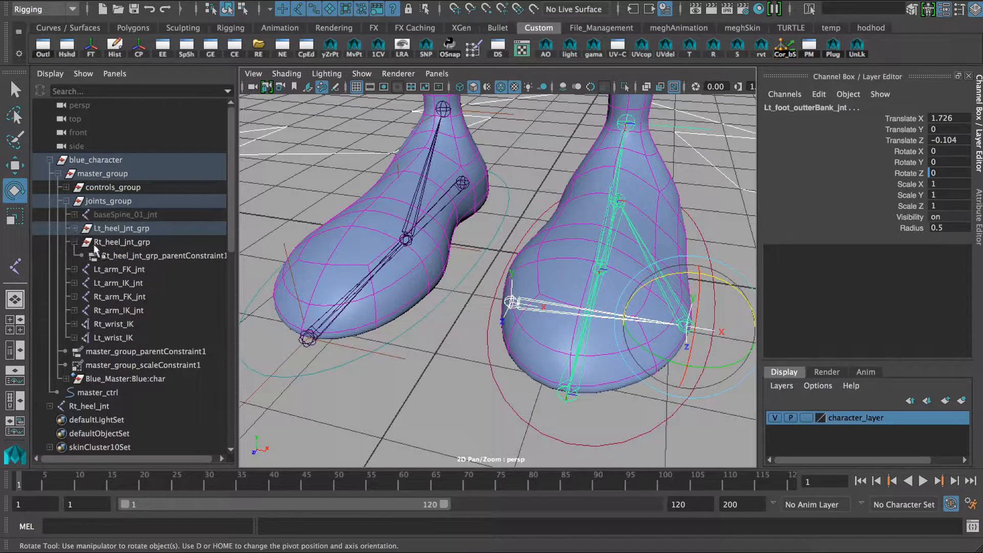
- Duplicate Lt_foot_innerBank_jnt with its hierarchy and unparent the copy from Lt_heel_jnt_grp to the world
{"action": "key", "text": "f"}
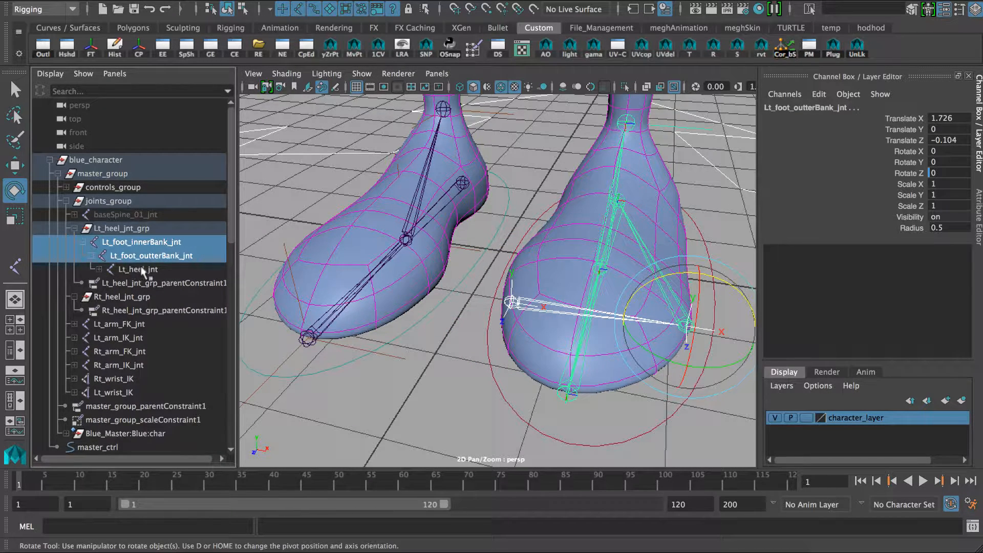
{"action": "left_click", "coordinate": [140, 244]}
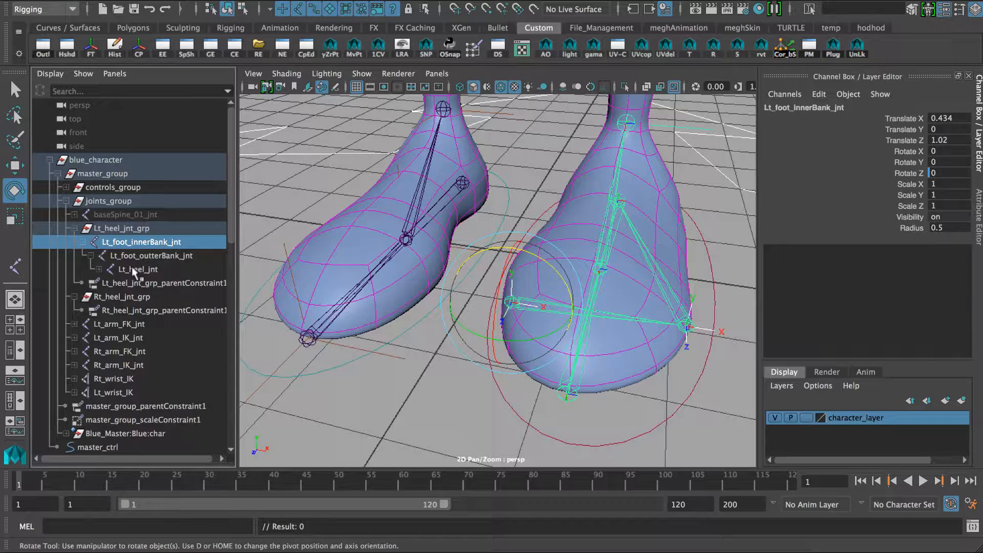
{"action": "key", "text": "ctrl+d"}
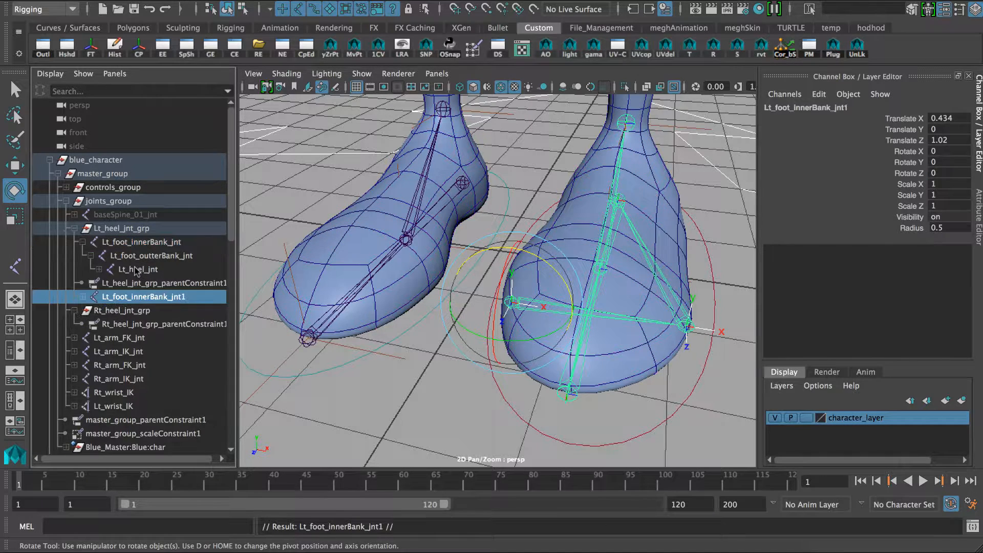
{"action": "key", "text": "Delete"}
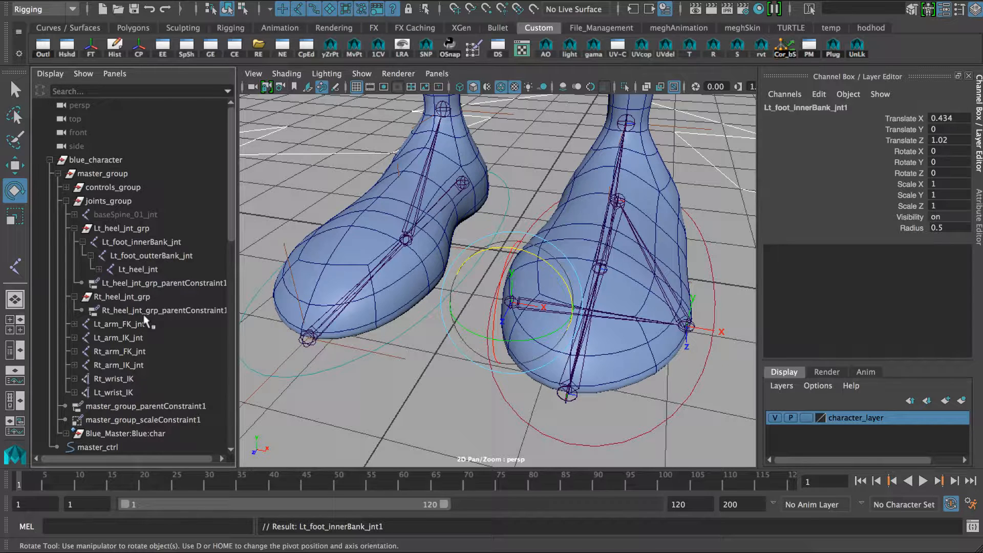
{"action": "scroll", "coordinate": [145, 322], "scroll_direction": "down", "scroll_amount": 6}
{"action": "scroll", "coordinate": [144, 322], "scroll_direction": "up", "scroll_amount": 4}
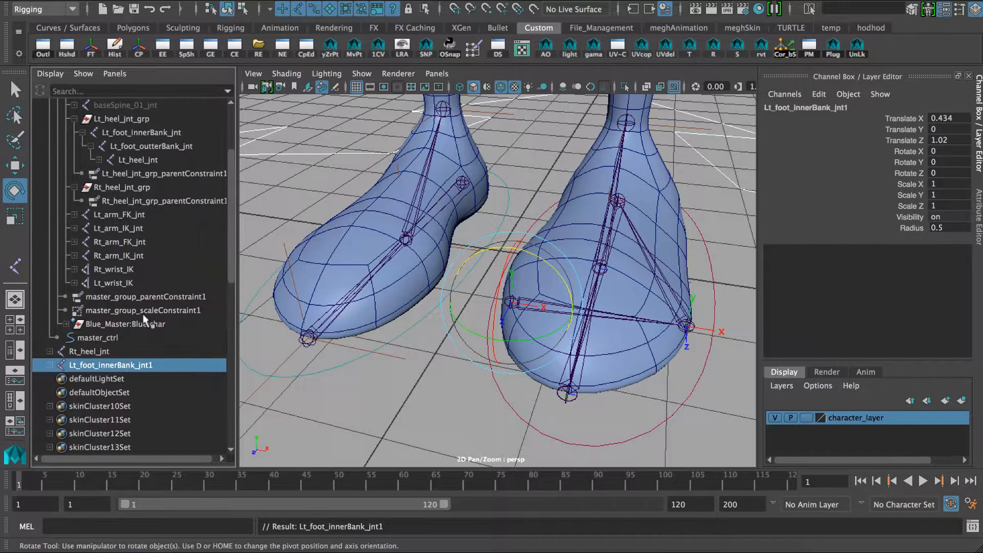
- Delete Lt_heel_jnt from beneath the outer bank joint in the duplicated left bank chain
{"action": "left_click", "coordinate": [50, 365]}
{"action": "left_click", "coordinate": [58, 379]}
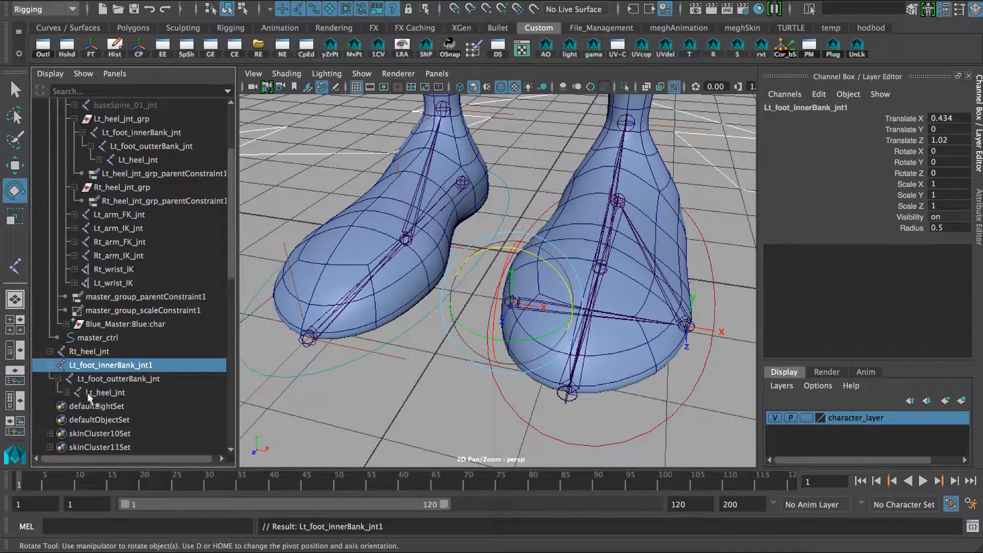
{"action": "left_click", "coordinate": [109, 393]}
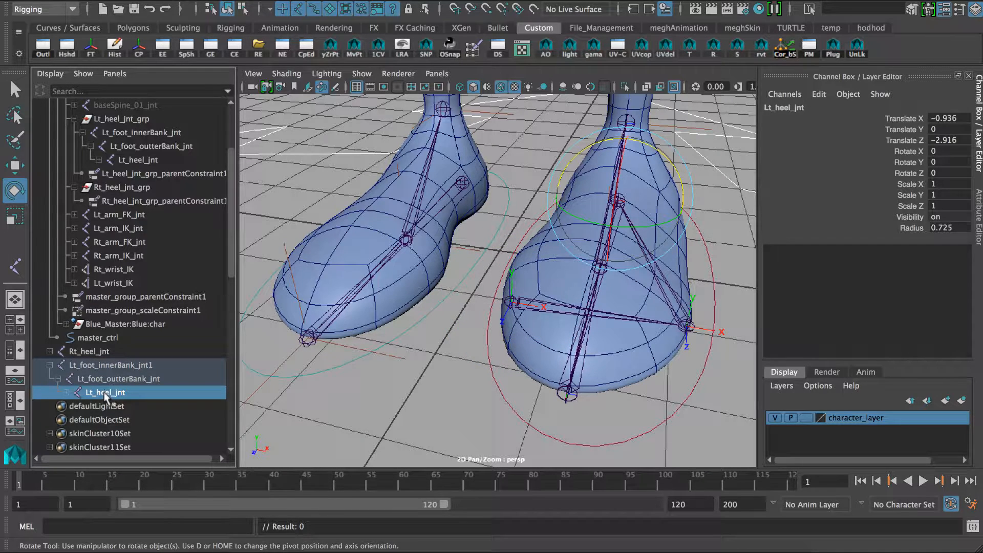
{"action": "key", "text": "Delete"}
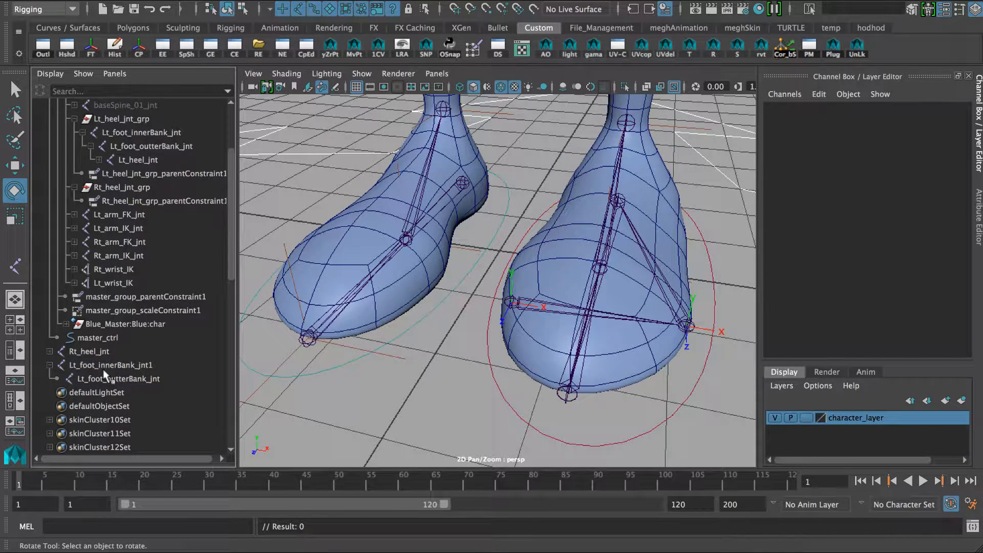
- Inspect the inner and outer bank joints of the duplicated chain
{"action": "left_click", "coordinate": [105, 365]}
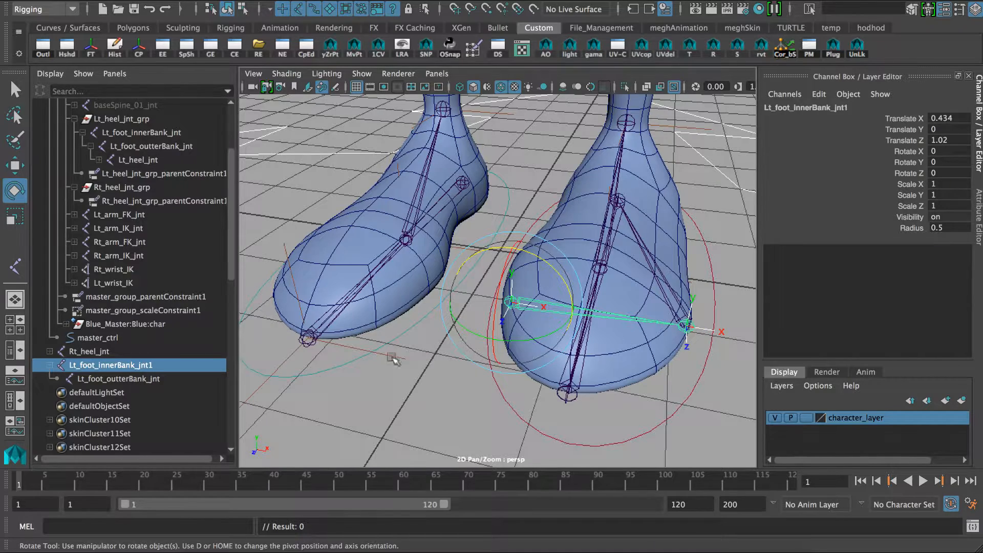
{"action": "left_click", "coordinate": [115, 379]}
{"action": "left_click", "coordinate": [116, 369]}
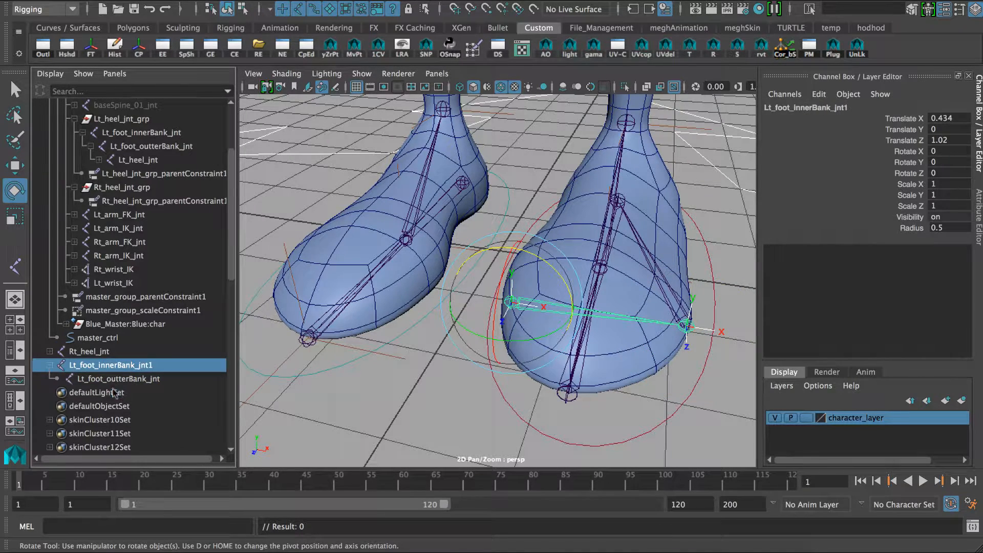
{"action": "left_click", "coordinate": [114, 391]}
{"action": "left_click", "coordinate": [115, 380]}
{"action": "left_click", "coordinate": [115, 370]}
{"action": "left_click", "coordinate": [128, 379]}
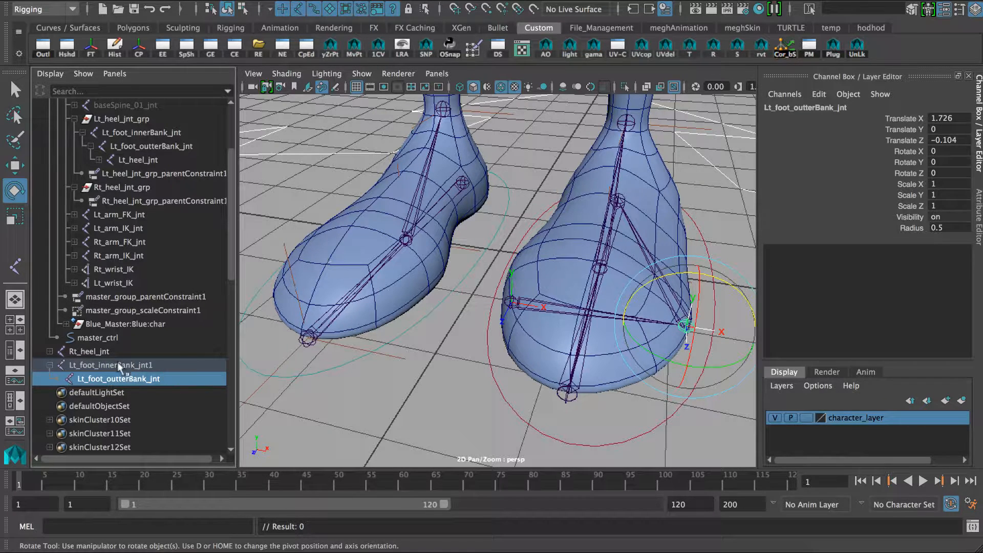
- Mirror the Lt_foot_innerBank_jnt1 chain across YZ with the Behavior function, replacing Lt with Rt in the joint names
{"action": "left_click", "coordinate": [118, 363]}
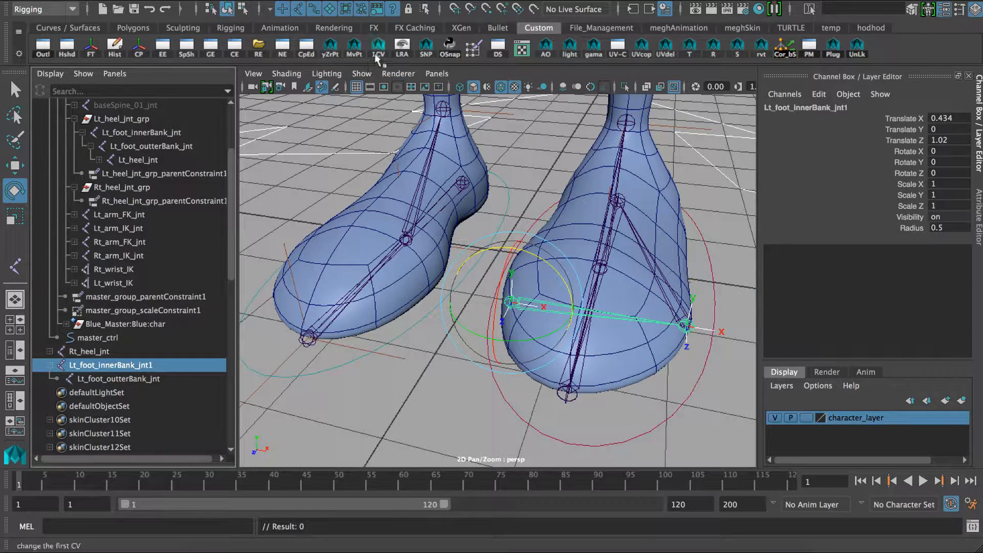
{"action": "left_click", "coordinate": [388, 1]}
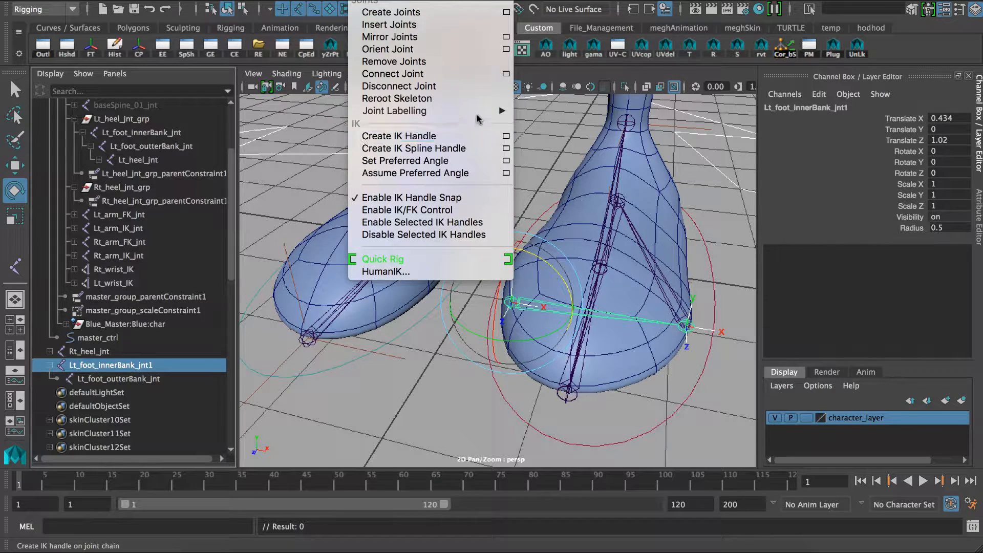
{"action": "left_click", "coordinate": [506, 37]}
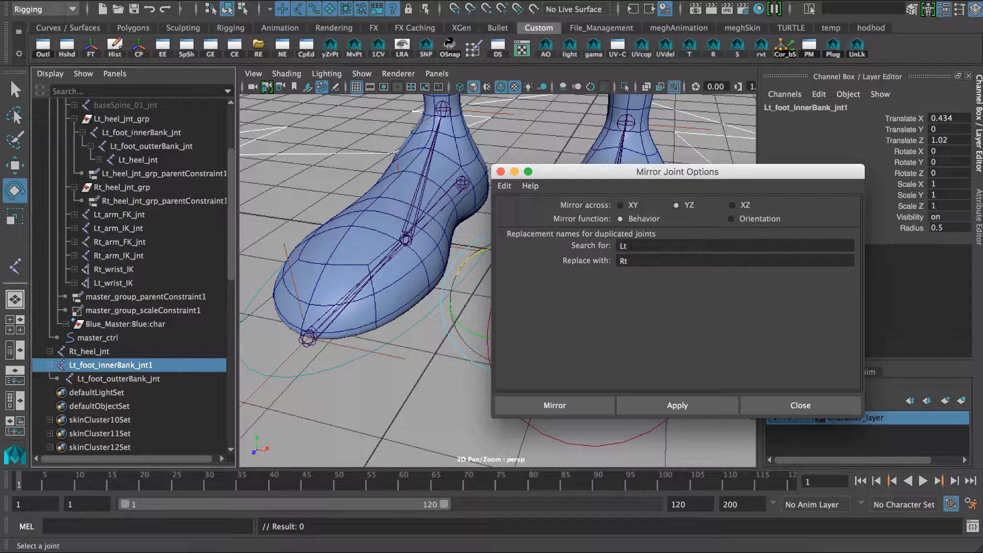
{"action": "left_click", "coordinate": [671, 404]}
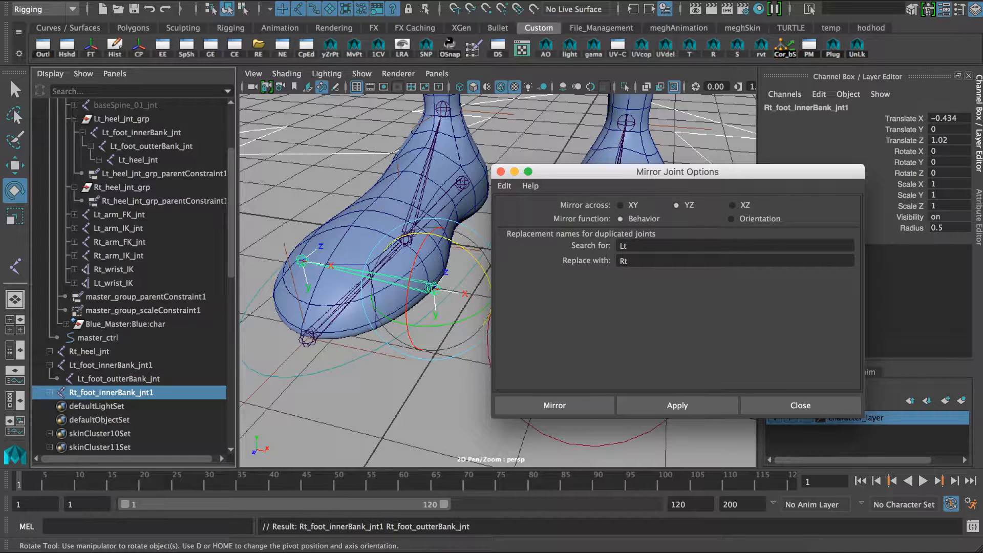
{"action": "left_click", "coordinate": [501, 172]}
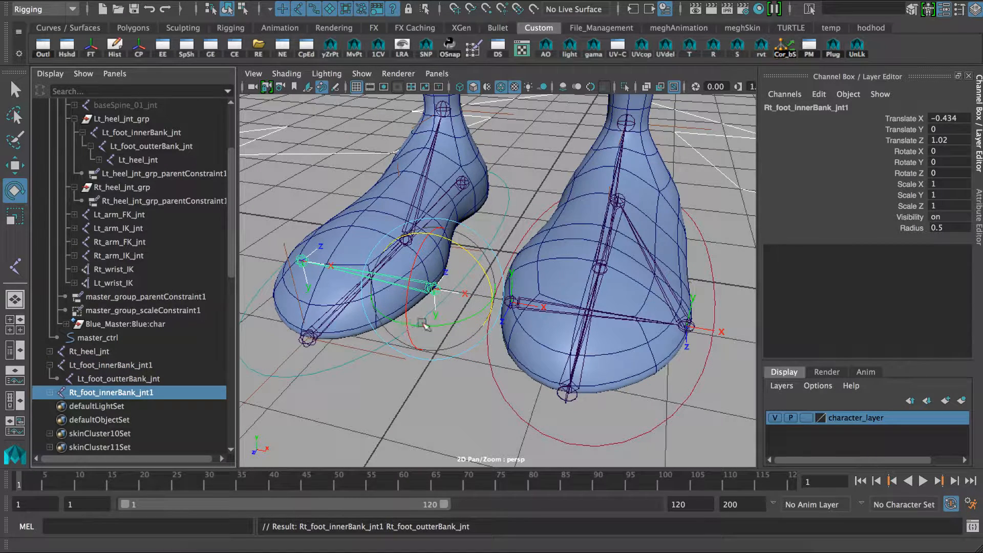
{"action": "left_click_drag", "start_coordinate": [422, 321], "coordinate": [445, 340], "text": "alt"}
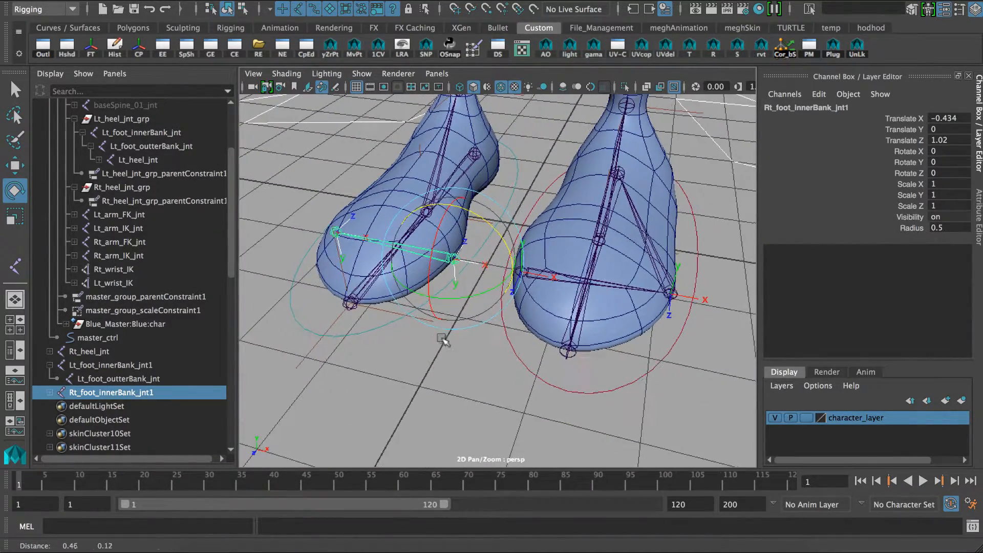
- Delete the mirrored Rt_foot_innerBank_jnt1 chain and unparent the duplicated Lt_foot_outterBank_jnt from Lt_foot_innerBank_jnt1
{"action": "left_click", "coordinate": [126, 393]}
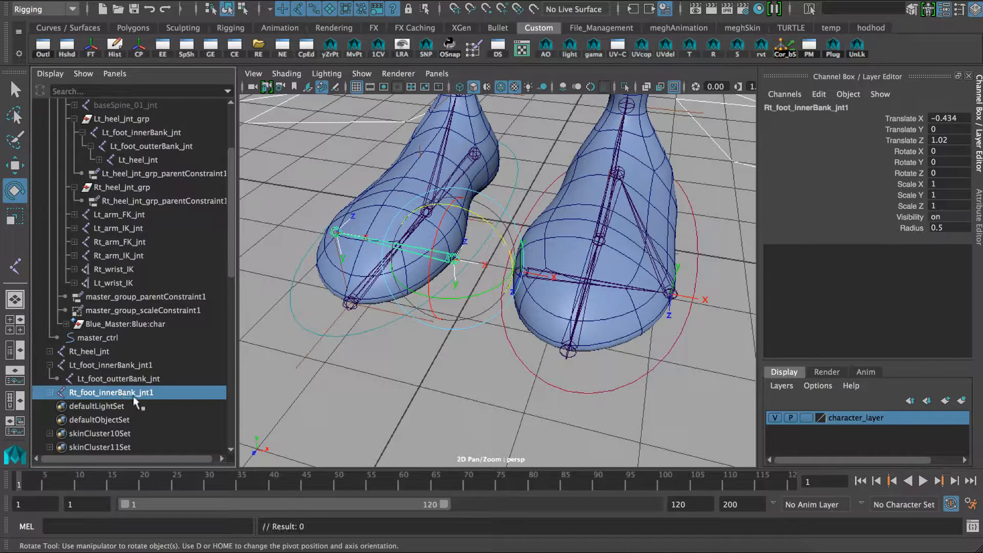
{"action": "key", "text": "Delete"}
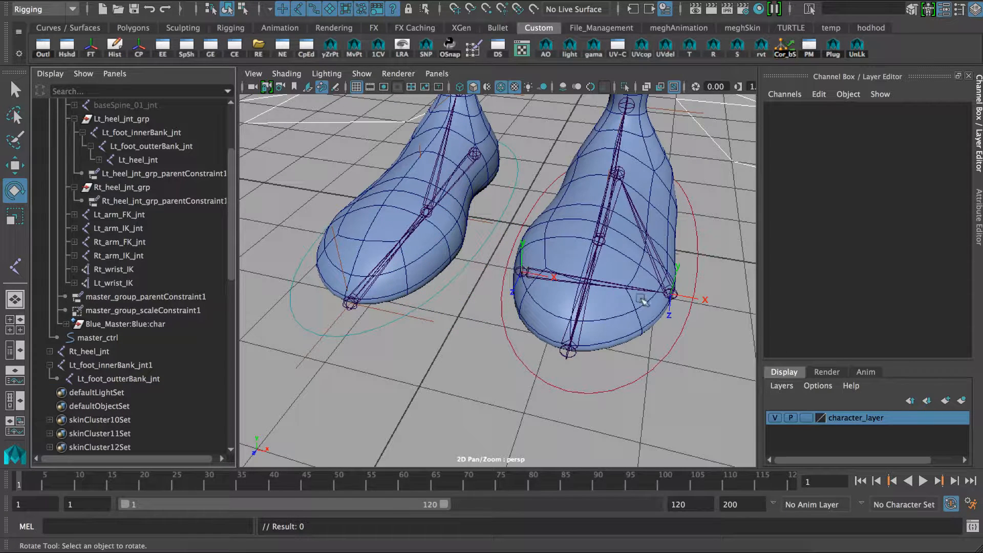
{"action": "left_click", "coordinate": [122, 379]}
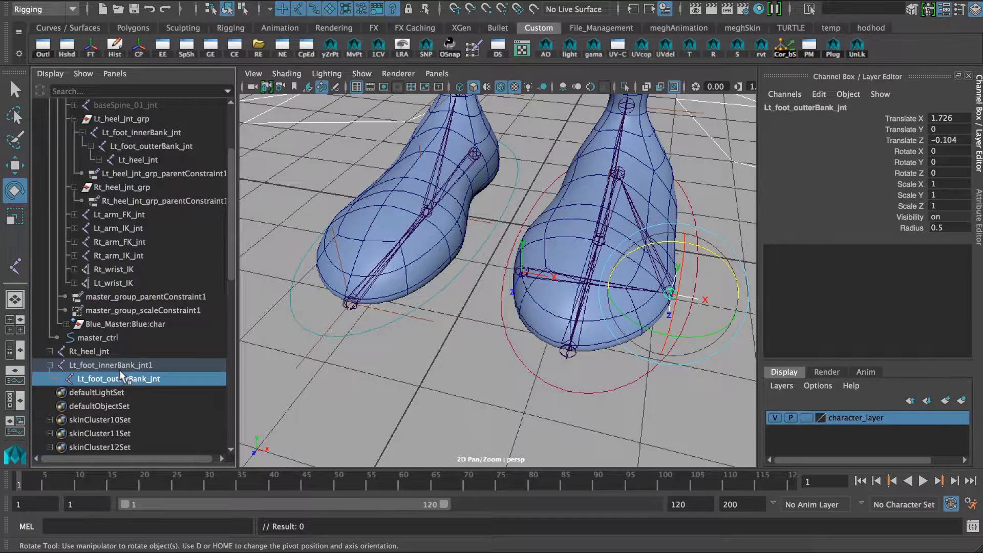
{"action": "key", "text": "shift+p"}
- Set Translate X to -0.434 on Lt_foot_innerBank_jnt1 and to -2.16 on the duplicated Lt_foot_outterBank_jnt
{"action": "left_click", "coordinate": [118, 367]}
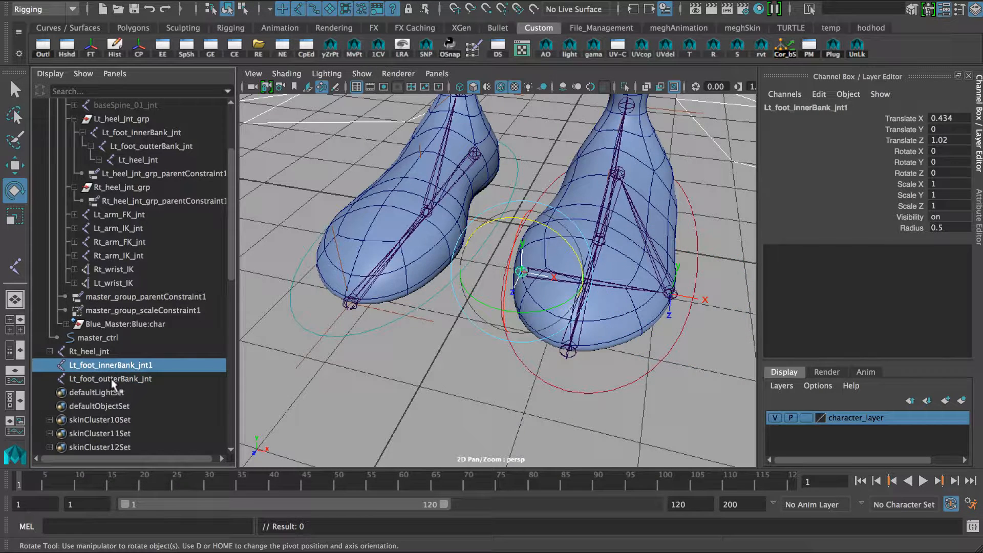
{"action": "middle_click_drag", "start_coordinate": [135, 365], "coordinate": [126, 379]}
{"action": "left_click", "coordinate": [952, 119]}
{"action": "key", "text": "Return"}
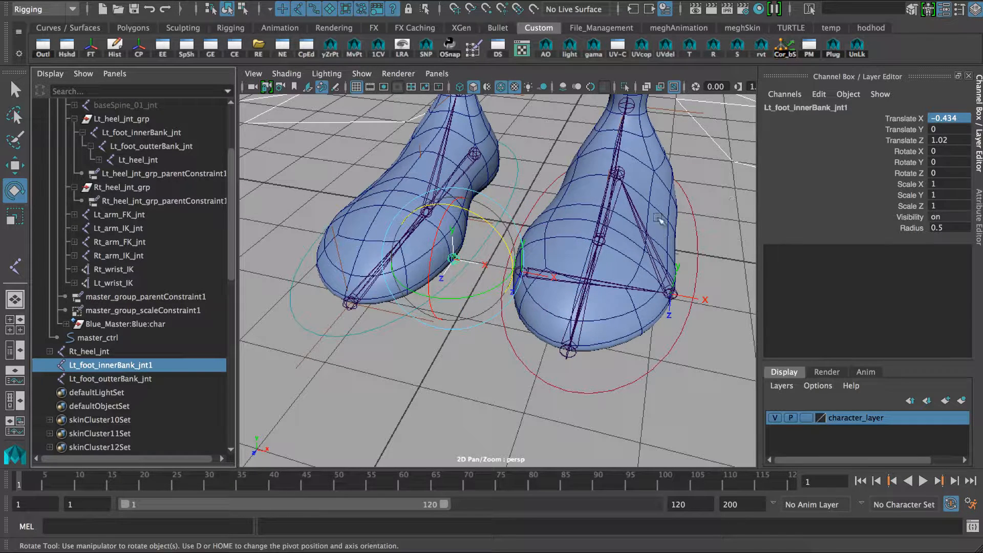
{"action": "left_click", "coordinate": [122, 380]}
{"action": "double_click", "coordinate": [945, 121]}
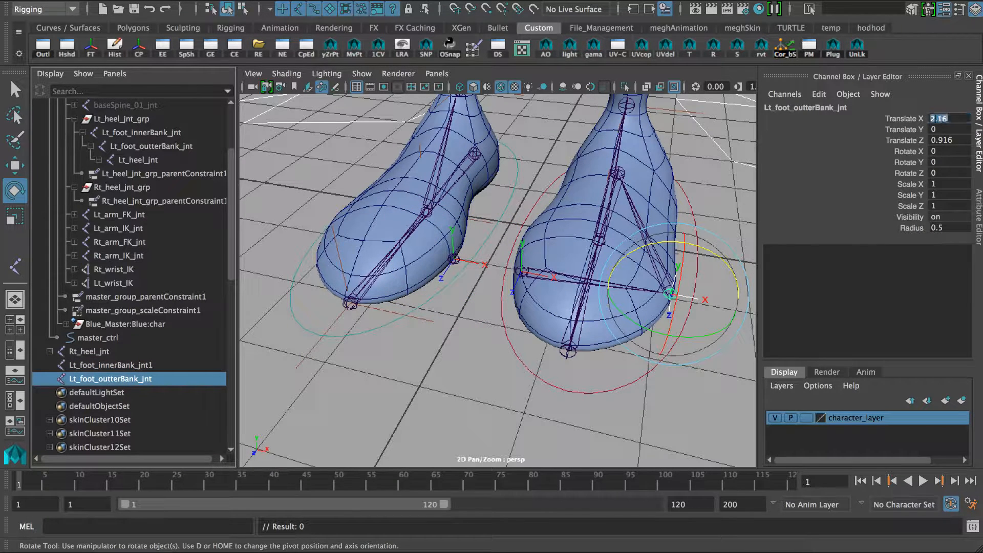
{"action": "type", "text": "-"}
{"action": "key", "text": "Return"}
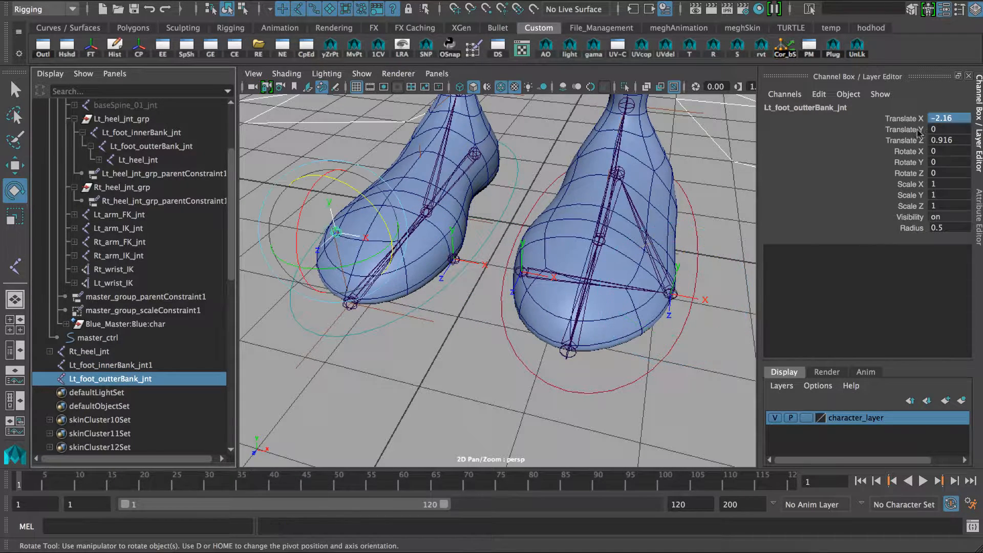
- Rename Lt_foot_innerBank_jnt1 as Rt_foot_innerBank_jnt
{"action": "left_click_drag", "start_coordinate": [565, 265], "coordinate": [272, 351], "text": "alt"}
{"action": "left_click", "coordinate": [152, 365]}
{"action": "double_click", "coordinate": [164, 367]}
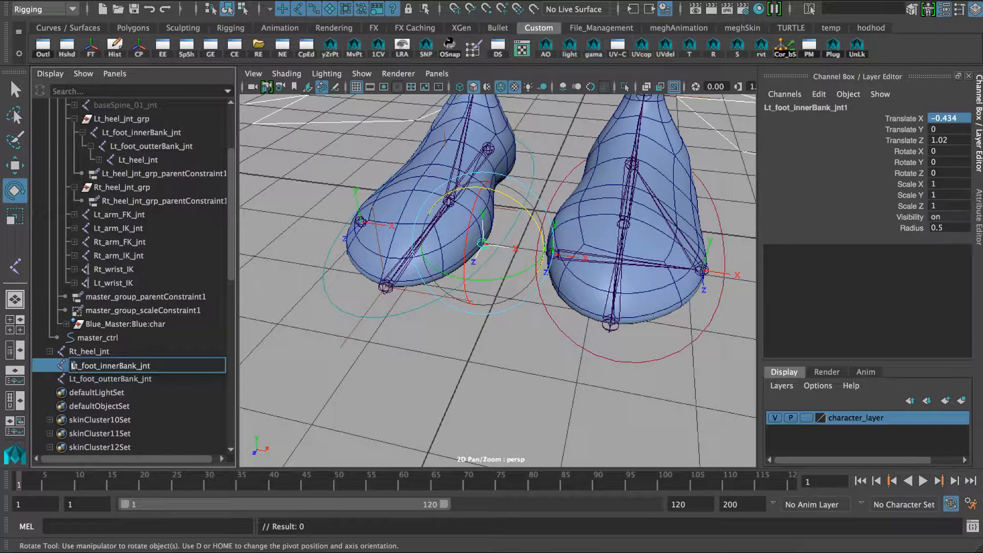
{"action": "key", "text": "BackSpace"}
{"action": "type", "text": "R"}
{"action": "key", "text": "Return"}
- Rename the duplicated outer bank joint on the right foot as Rt_foot_outterBank_jnt
{"action": "left_click", "coordinate": [103, 379]}
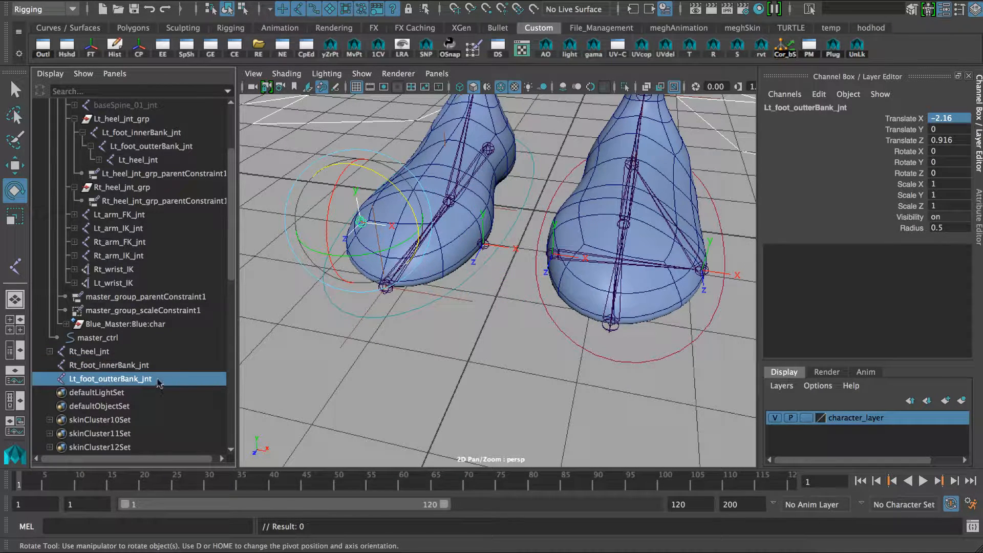
{"action": "double_click", "coordinate": [113, 379]}
{"action": "left_click", "coordinate": [76, 380]}
{"action": "key", "text": "BackSpace"}
{"action": "type", "text": "Rt_foot_outterBank_jnt"}
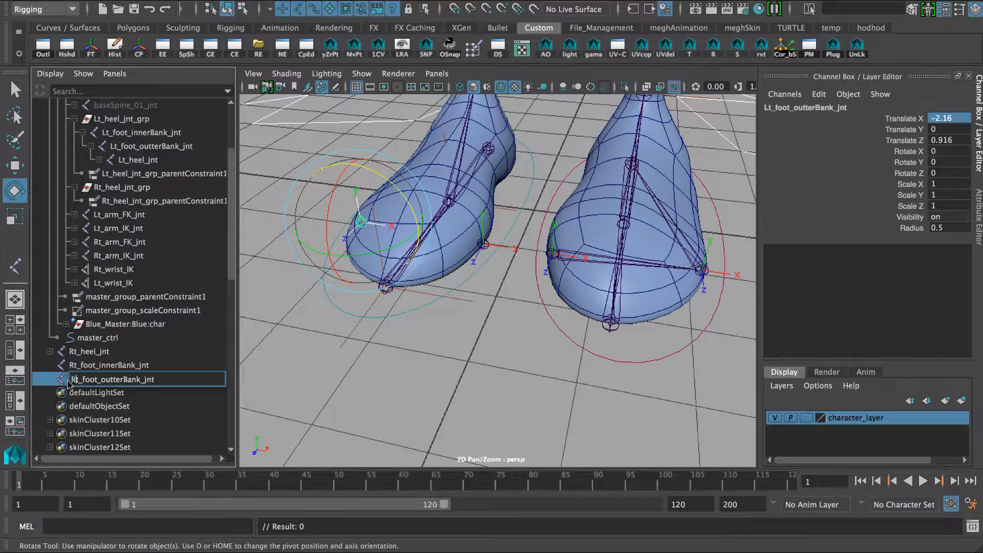
{"action": "key", "text": "Return"}
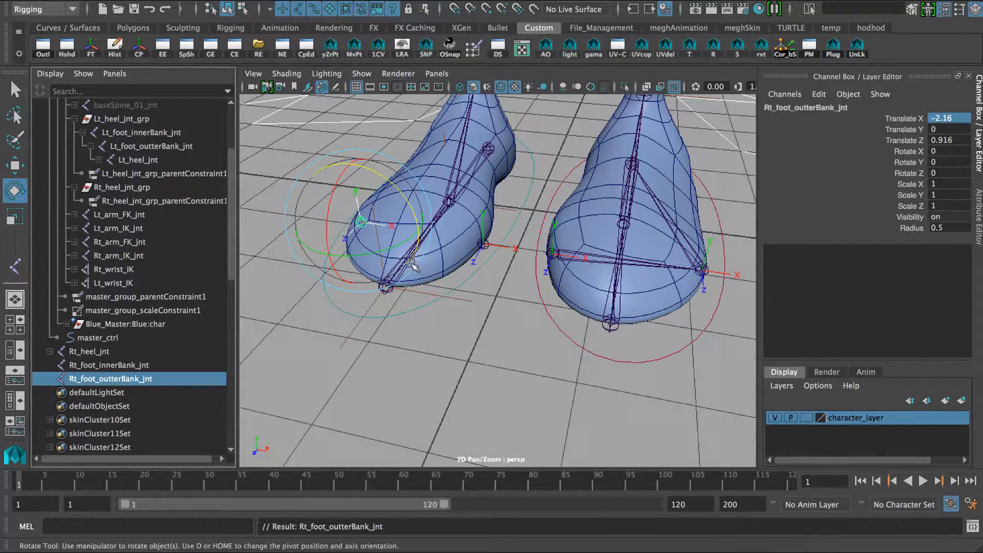
- Parent Rt_foot_outterBank_jnt under Rt_foot_innerBank_jnt
{"action": "left_click_drag", "start_coordinate": [415, 266], "coordinate": [411, 344], "text": "alt"}
{"action": "middle_click_drag", "start_coordinate": [452, 310], "coordinate": [413, 277], "text": "alt"}
{"action": "right_click_drag", "start_coordinate": [413, 302], "coordinate": [461, 302], "text": "alt"}
{"action": "middle_click_drag", "start_coordinate": [461, 298], "coordinate": [501, 298], "text": "alt"}
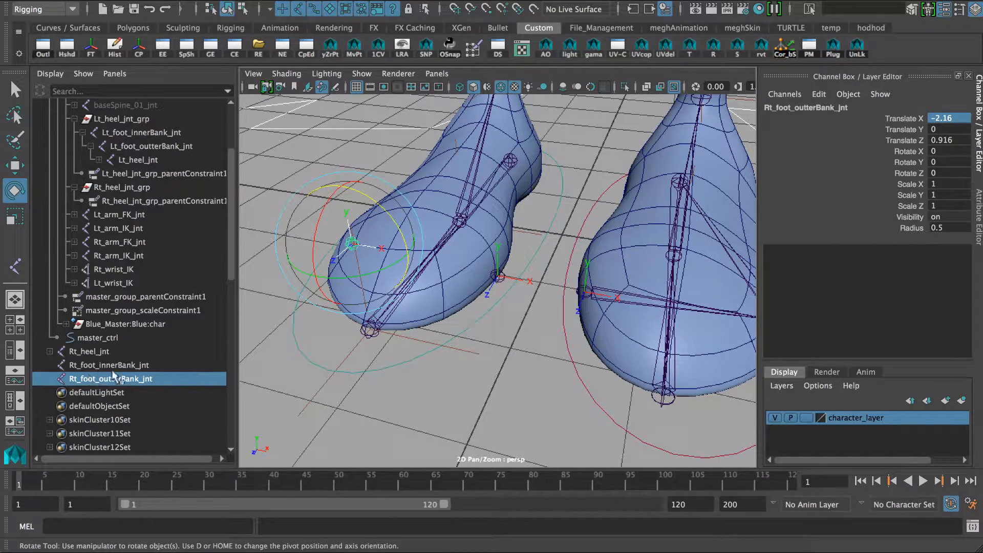
{"action": "left_click_drag", "start_coordinate": [521, 354], "coordinate": [520, 356], "text": "alt"}
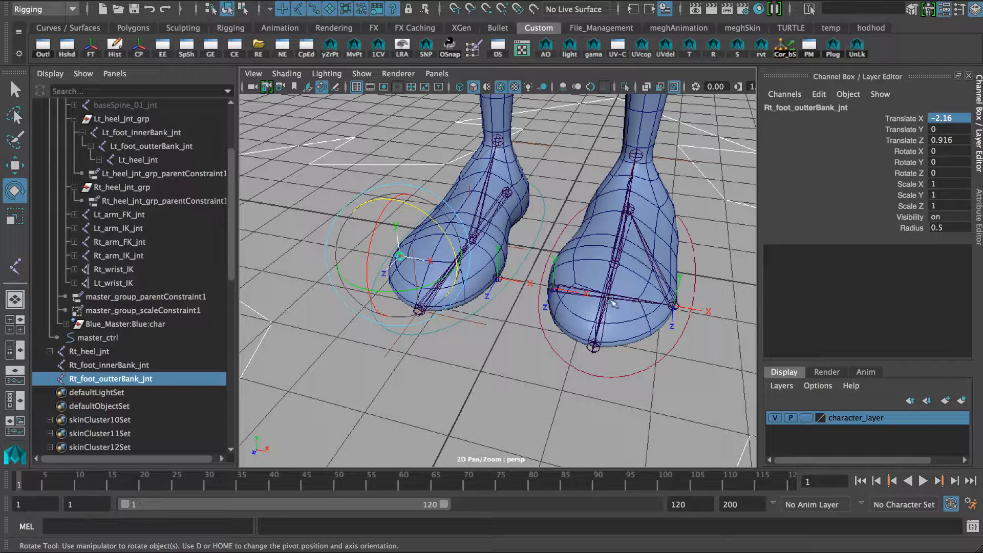
{"action": "left_click", "coordinate": [117, 378]}
{"action": "left_click", "coordinate": [109, 365], "text": "ctrl"}
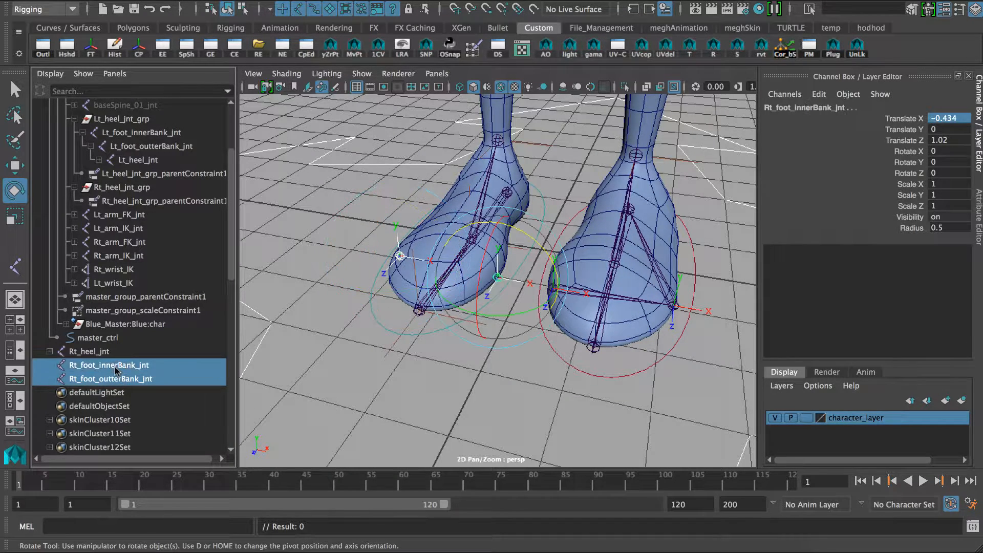
{"action": "key", "text": "p"}
- Parent Rt_heel_jnt under Rt_foot_outterBank_jnt and expand the chain to show it
{"action": "mouse_move", "coordinate": [390, 357]}
{"action": "left_mouse_down", "text": "alt"}
{"action": "mouse_move", "coordinate": [478, 335]}
{"action": "mouse_move", "coordinate": [421, 345]}
{"action": "mouse_move", "coordinate": [413, 363]}
{"action": "mouse_move", "coordinate": [373, 359]}
{"action": "left_mouse_up", "text": "alt"}
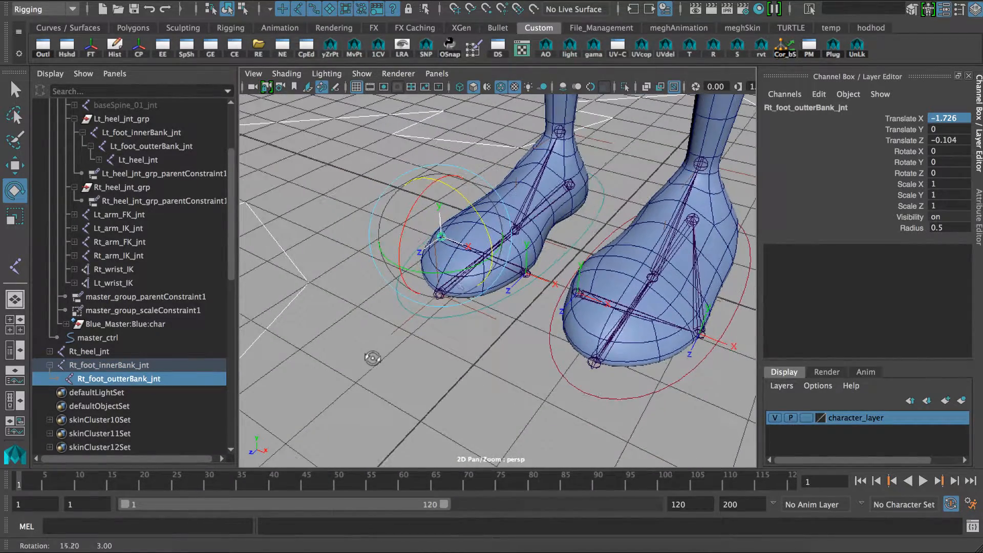
{"action": "left_click", "coordinate": [563, 198]}
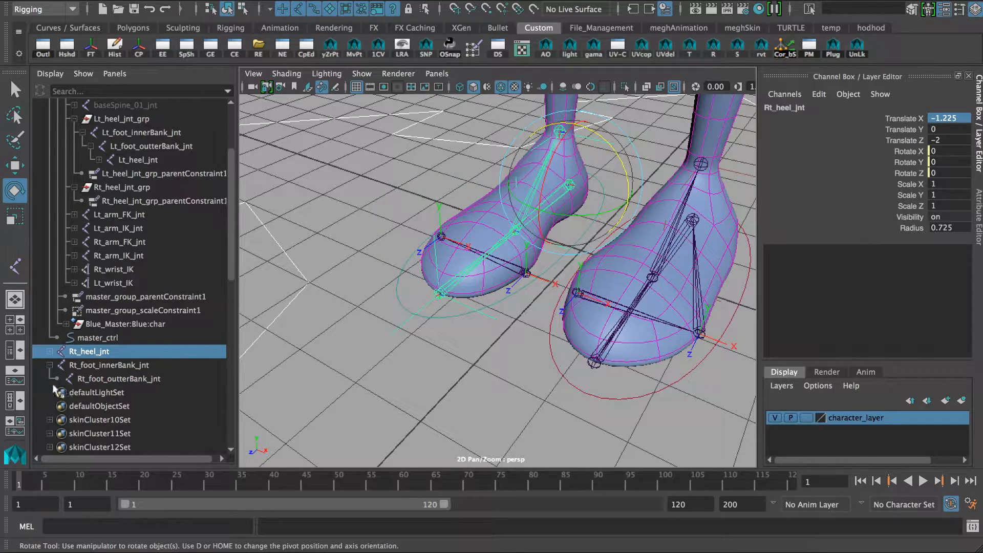
{"action": "left_click", "coordinate": [105, 380], "text": "ctrl"}
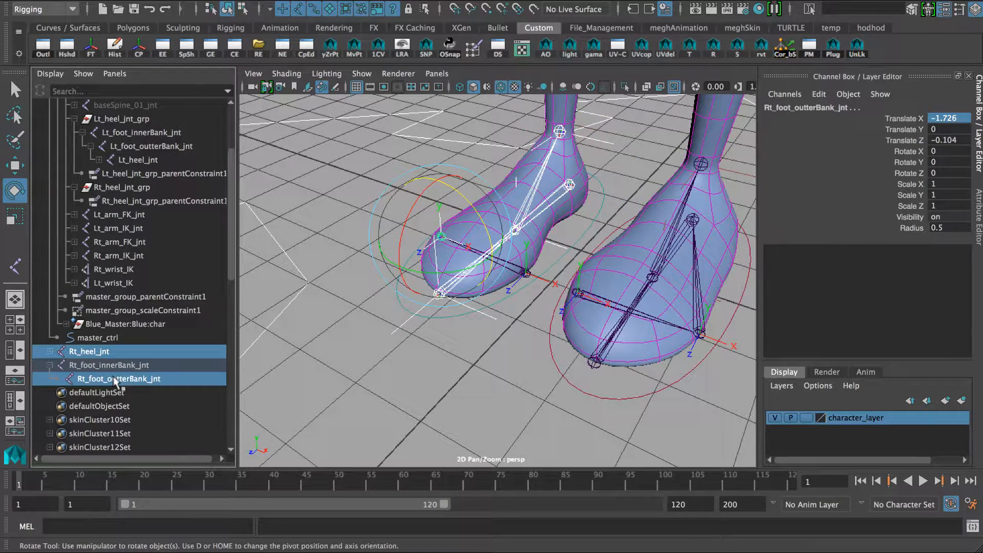
{"action": "key", "text": "p"}
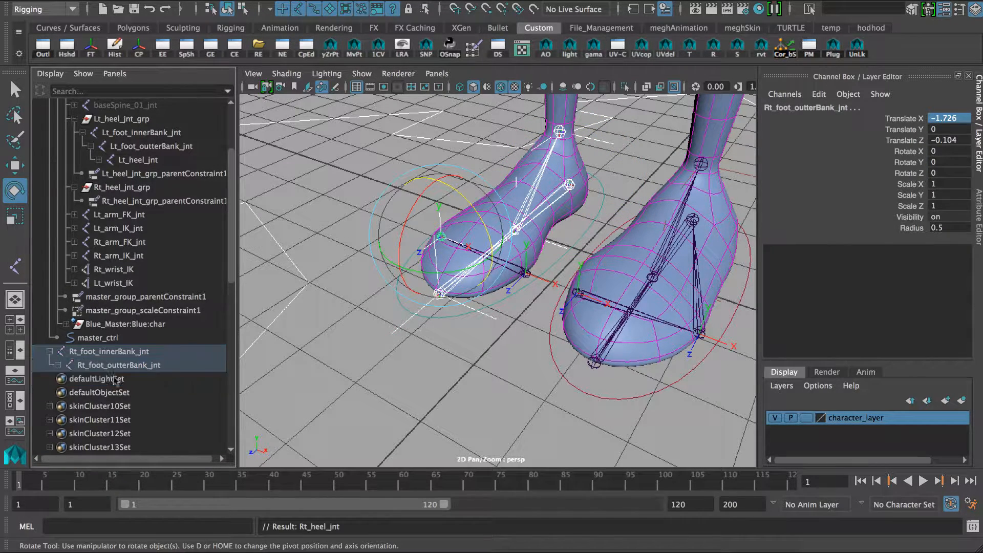
{"action": "left_click", "coordinate": [58, 366]}
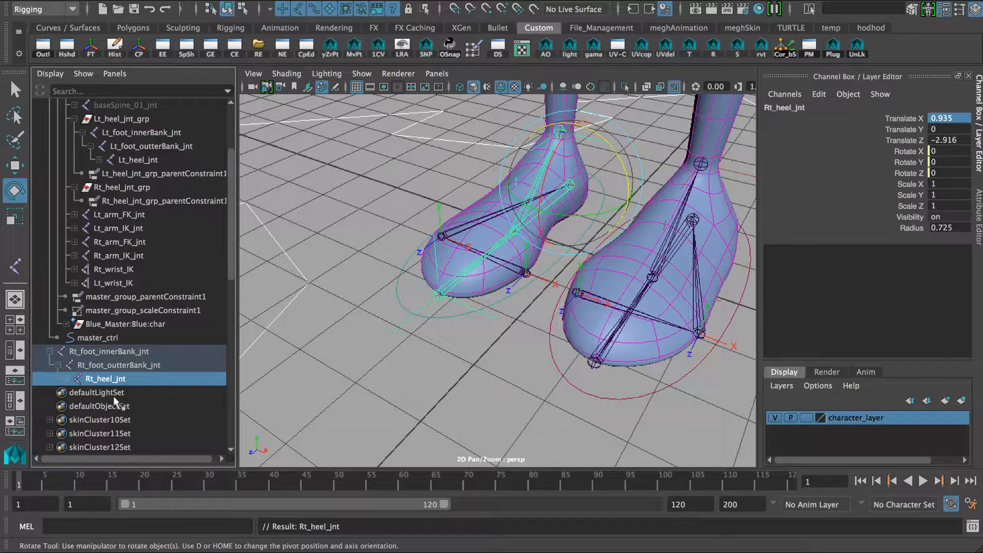
- Copy the name of the old Rt_heel_jnt_grp inside joints_group and delete that group
{"action": "scroll", "coordinate": [113, 347], "scroll_direction": "up", "scroll_amount": 3}
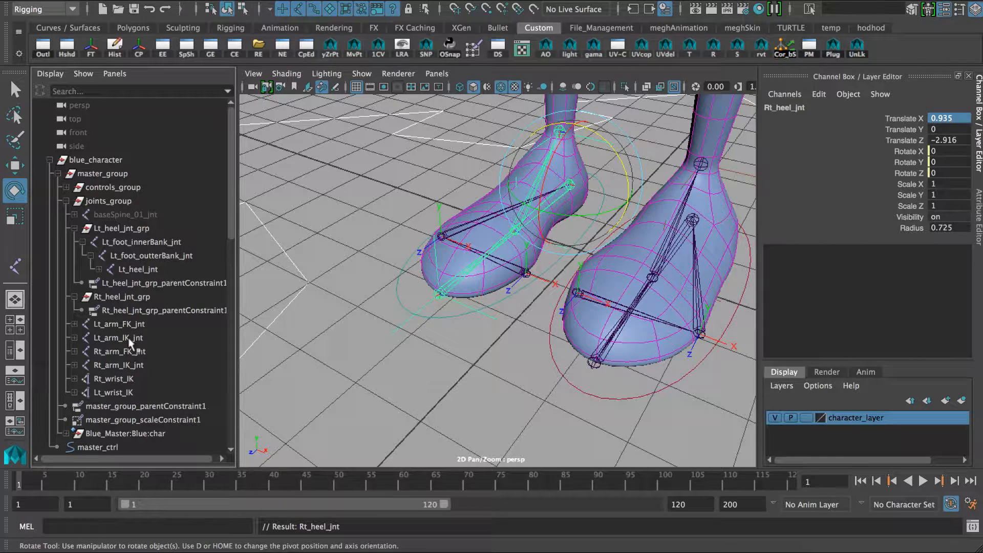
{"action": "left_click", "coordinate": [122, 297]}
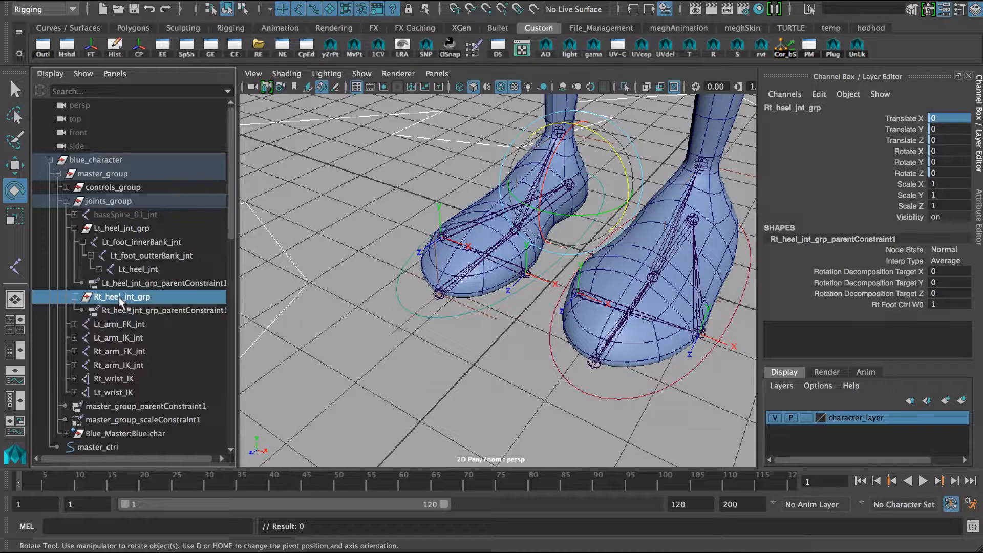
{"action": "double_click", "coordinate": [121, 299]}
{"action": "key", "text": "ctrl+c"}
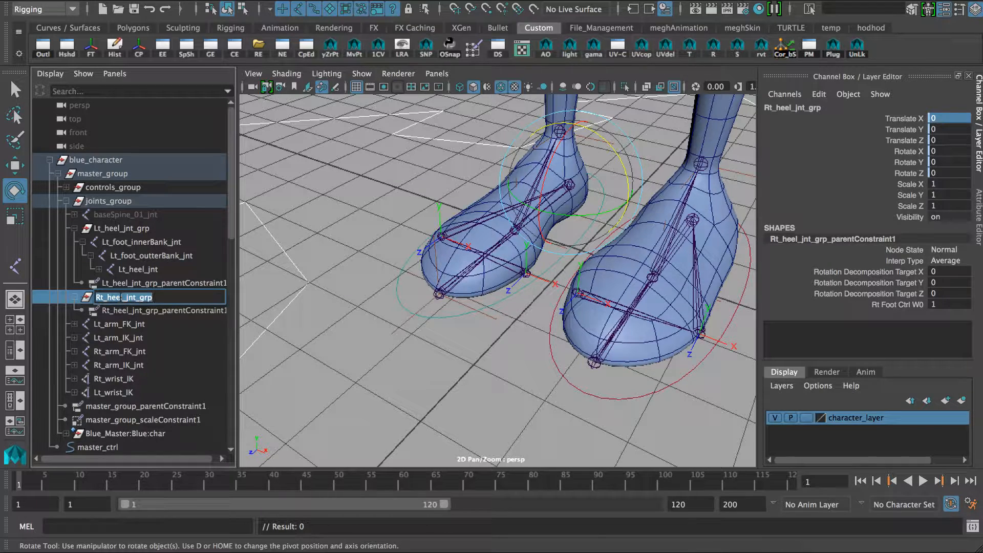
{"action": "key", "text": "Escape"}
{"action": "key", "text": "Delete"}
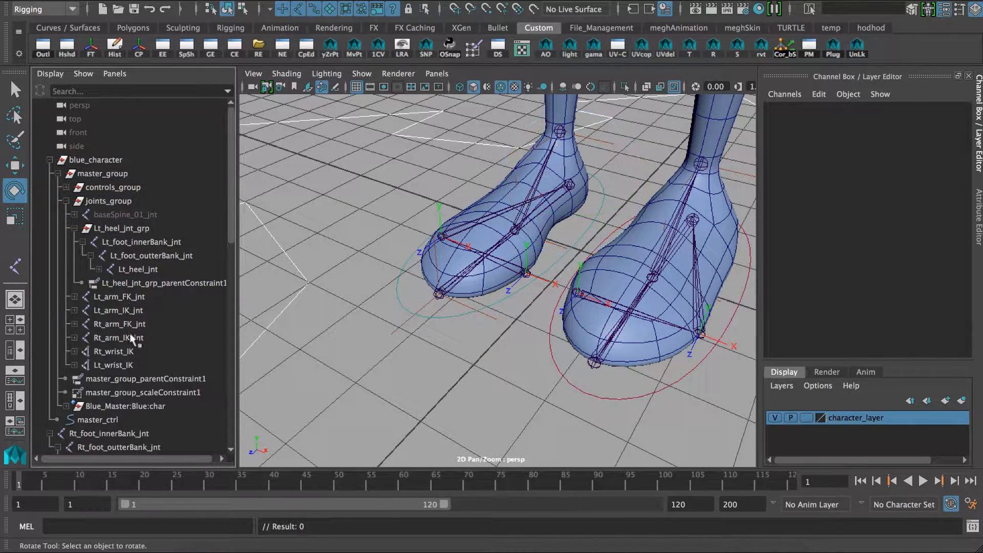
- Group the Rt_foot_innerBank_jnt chain and name the new group Rt_heel_jnt_grp
{"action": "scroll", "coordinate": [123, 380], "scroll_direction": "down", "scroll_amount": 3}
{"action": "left_click", "coordinate": [113, 324]}
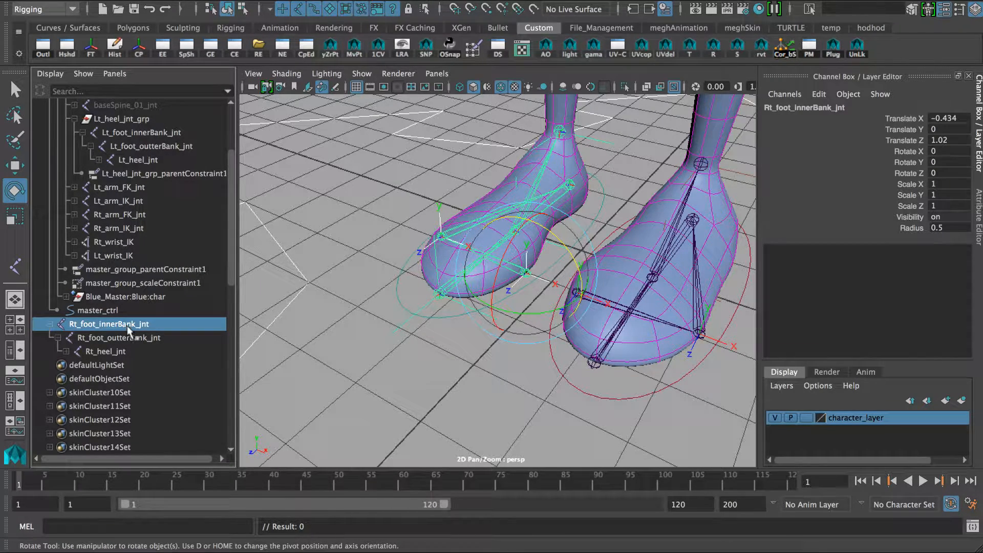
{"action": "key", "text": "ctrl+g"}
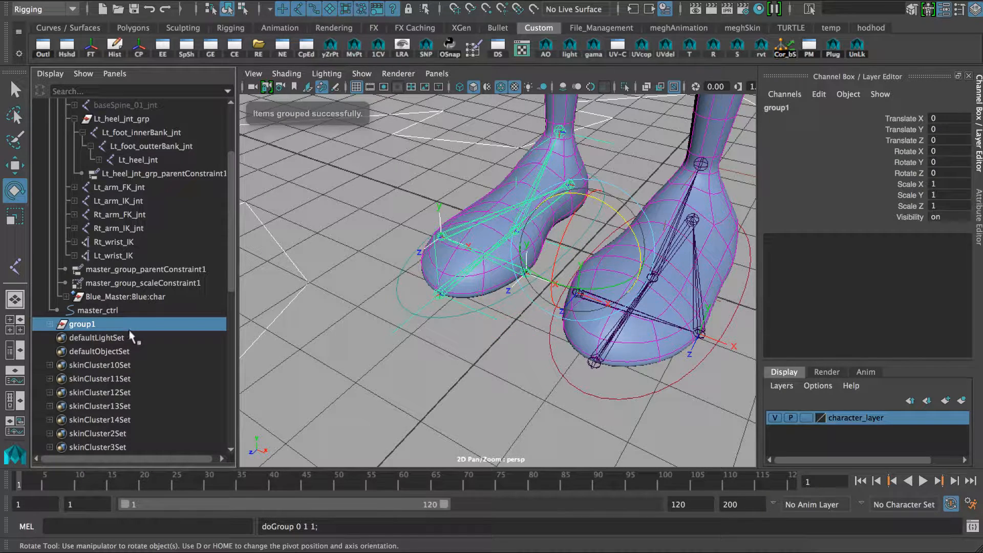
{"action": "left_click", "coordinate": [50, 324]}
{"action": "double_click", "coordinate": [83, 324]}
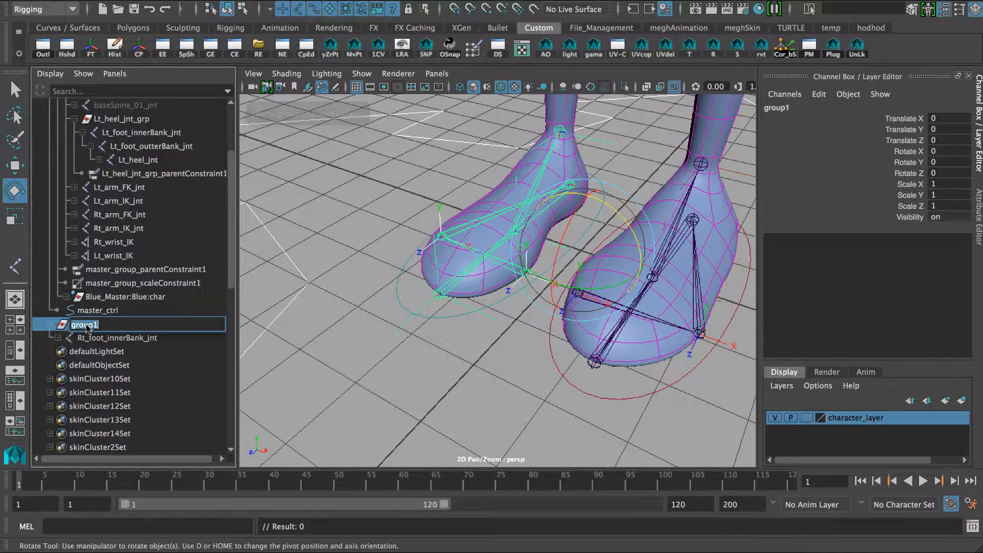
{"action": "key", "text": "ctrl+v"}
{"action": "key", "text": "Return"}
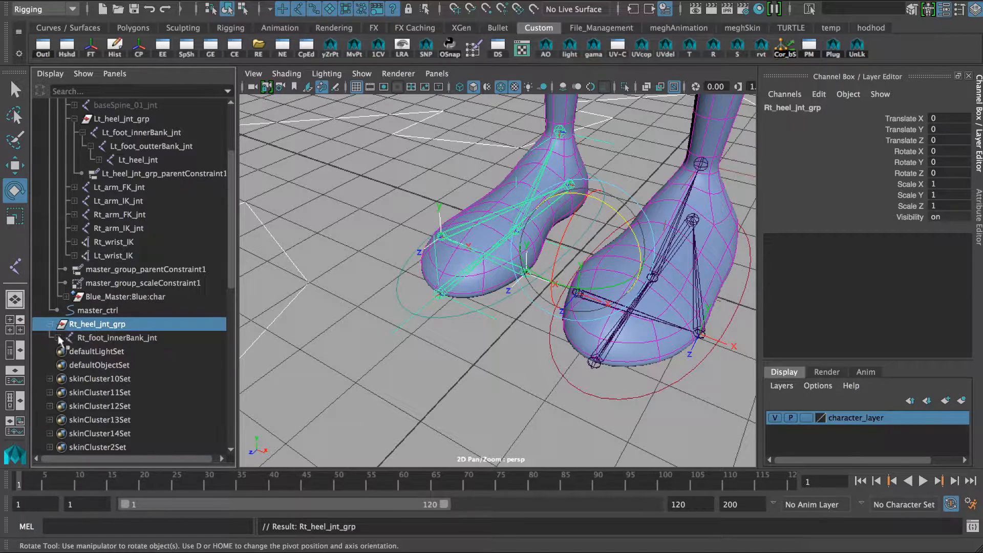
- Parent-constrain Rt_heel_jnt_grp to Rt_foot_ctrl with Maintain offset on and all translate and rotate axes constrained
{"action": "left_click", "coordinate": [58, 338]}
{"action": "left_click", "coordinate": [117, 314]}
{"action": "left_click", "coordinate": [118, 326]}
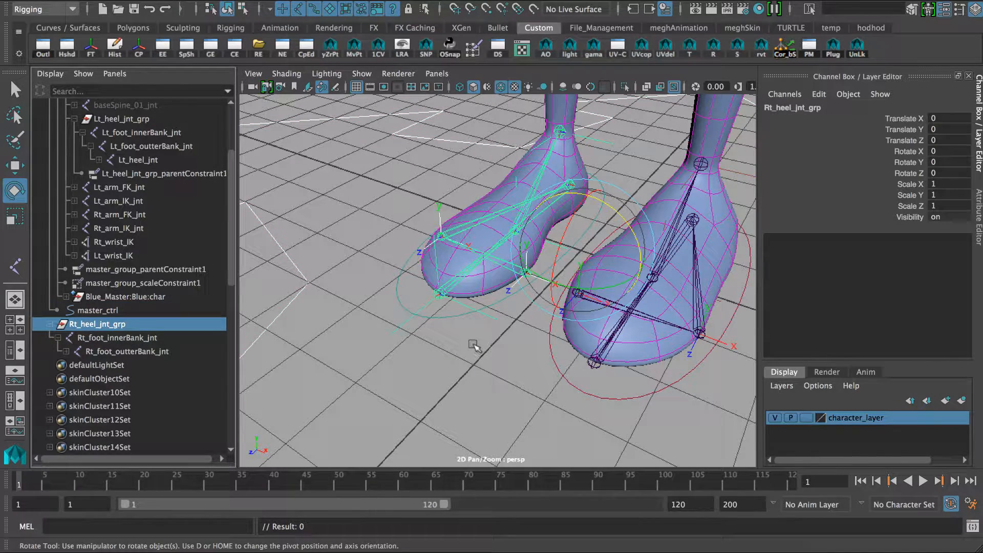
{"action": "left_click", "coordinate": [444, 316]}
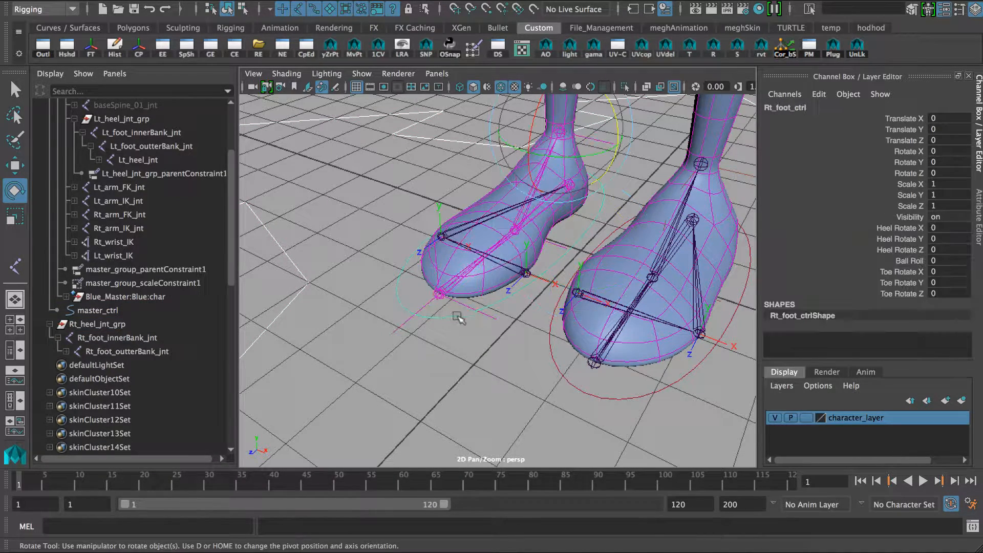
{"action": "left_click", "coordinate": [120, 328], "text": "super"}
{"action": "left_click", "coordinate": [495, 1]}
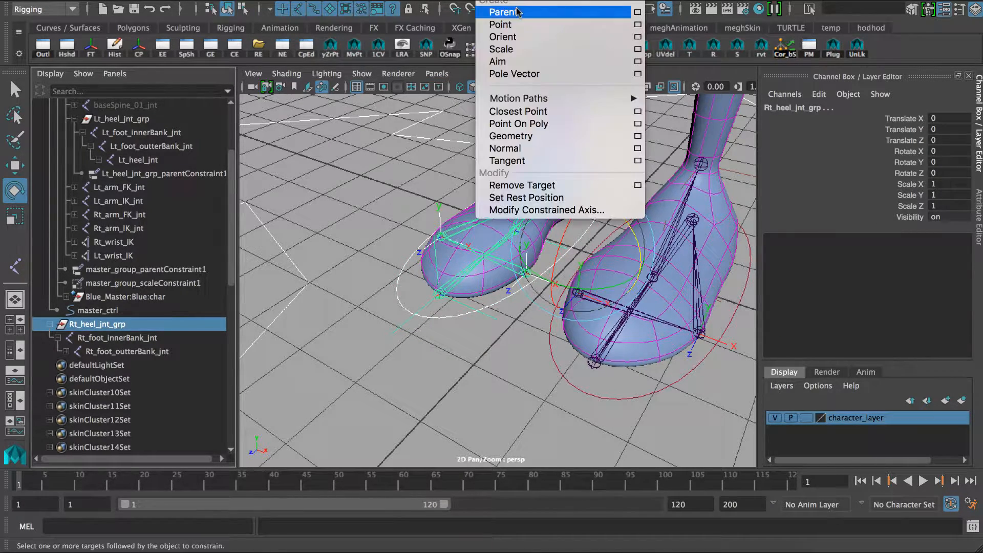
{"action": "left_click", "coordinate": [638, 12]}
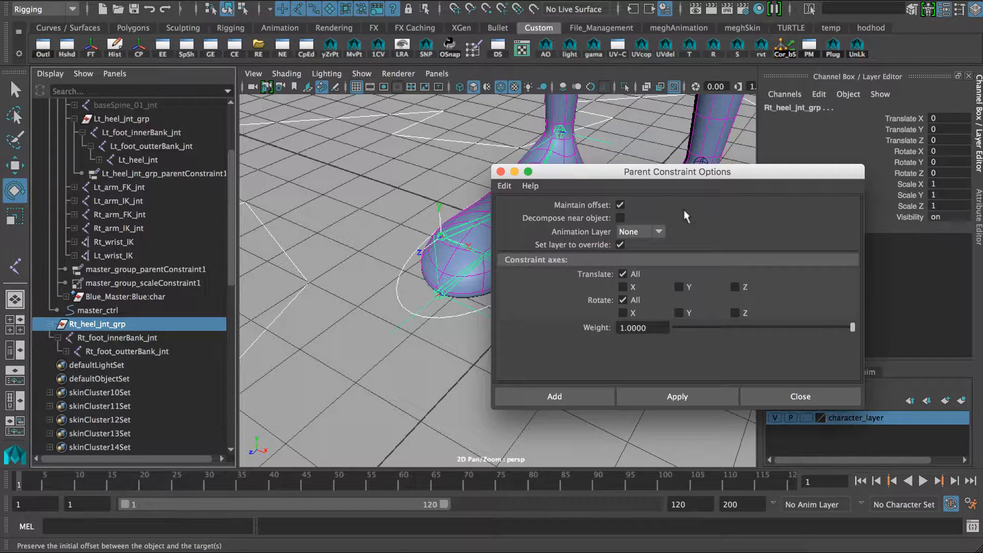
{"action": "left_click", "coordinate": [674, 397]}
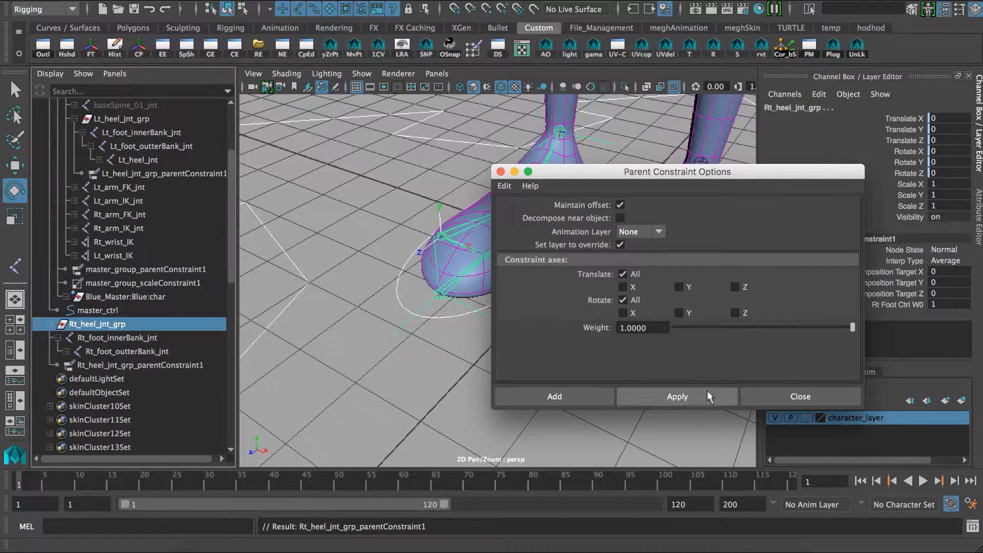
{"action": "left_click", "coordinate": [810, 395]}
- Test the constraint by rotating Rt_foot_ctrl about -16 degrees in Z, and undo the rotation
{"action": "left_click", "coordinate": [446, 321]}
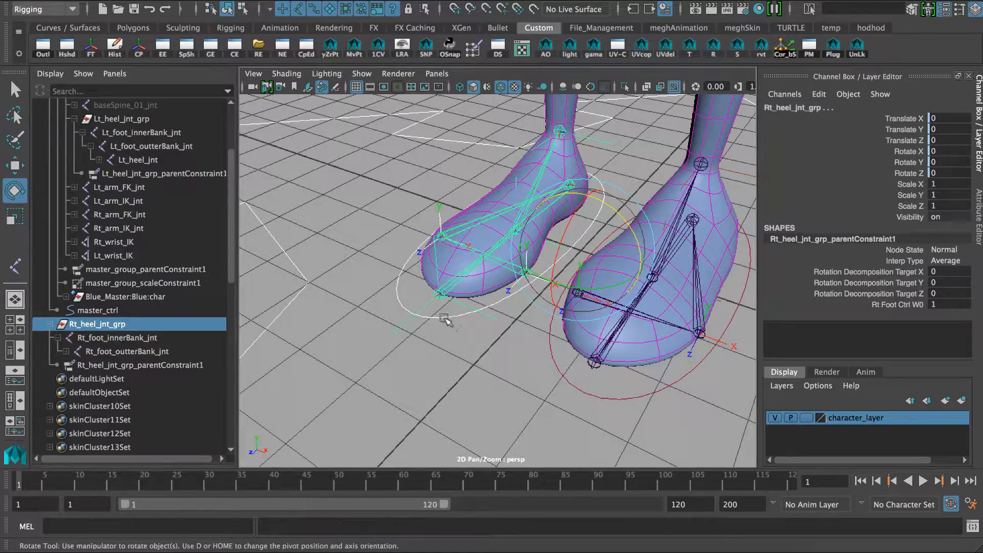
{"action": "left_click_drag", "start_coordinate": [600, 157], "coordinate": [536, 206]}
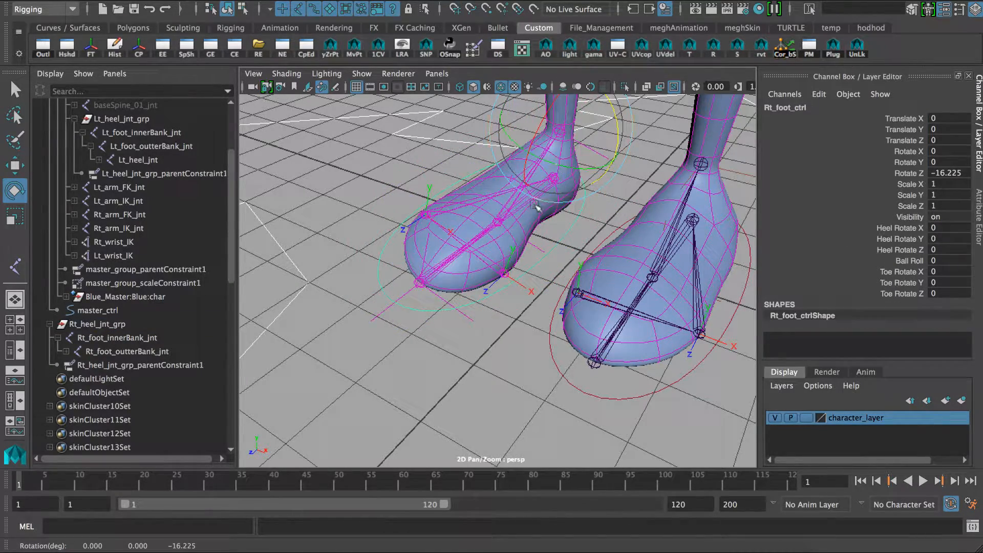
{"action": "key", "text": "ctrl+z"}
{"action": "left_click", "coordinate": [545, 209]}
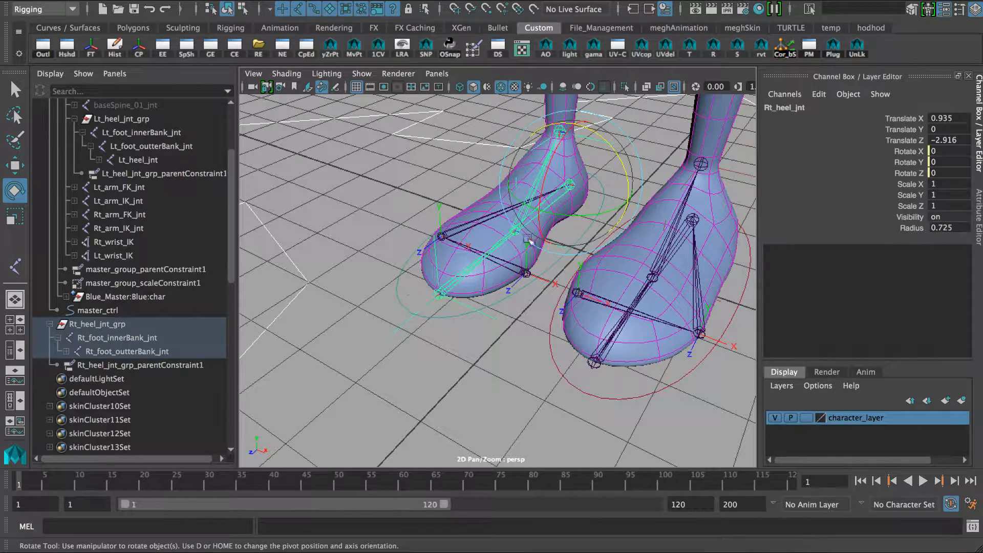
- Parent Rt_heel_jnt_grp under joints_group and reorder it directly below Lt_heel_jnt_grp
{"action": "left_click", "coordinate": [101, 326]}
{"action": "scroll", "coordinate": [105, 341], "scroll_direction": "up", "scroll_amount": 3}
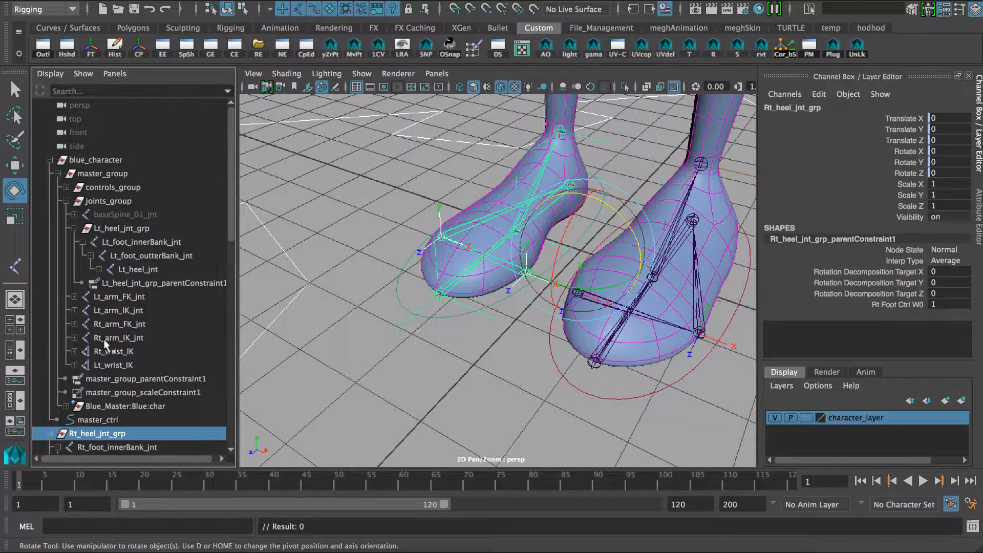
{"action": "left_click", "coordinate": [110, 204], "text": "super"}
{"action": "key", "text": "p"}
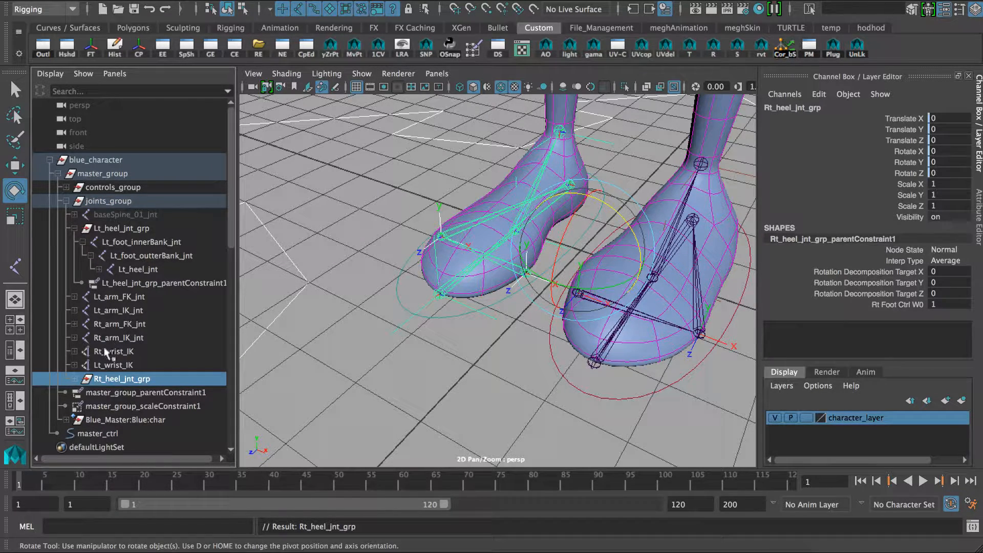
{"action": "left_click", "coordinate": [74, 229]}
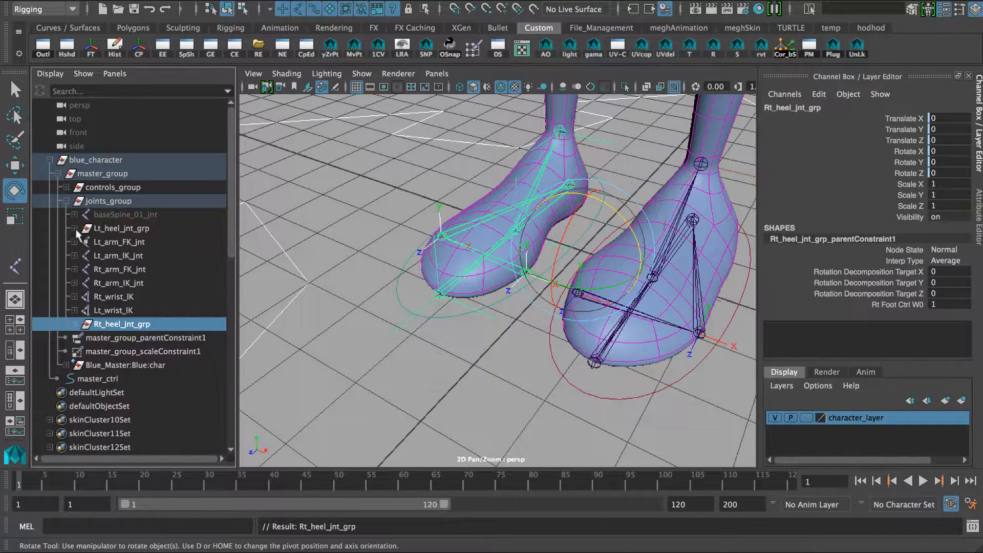
{"action": "left_click_drag", "start_coordinate": [102, 326], "coordinate": [107, 235]}
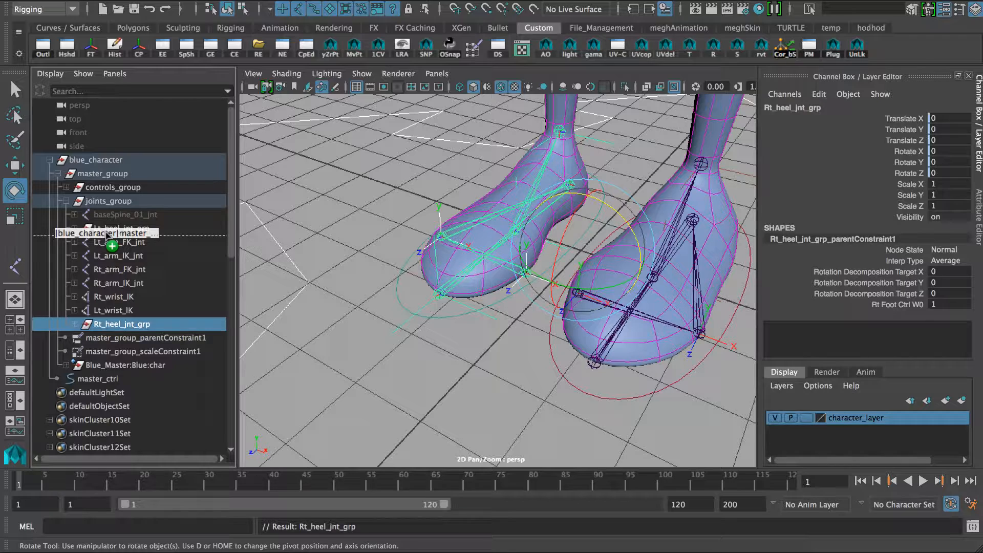
{"action": "mouse_move", "coordinate": [107, 234]}
{"action": "left_mouse_down"}
{"action": "mouse_move", "coordinate": [106, 281]}
{"action": "mouse_move", "coordinate": [111, 237]}
{"action": "left_mouse_up"}
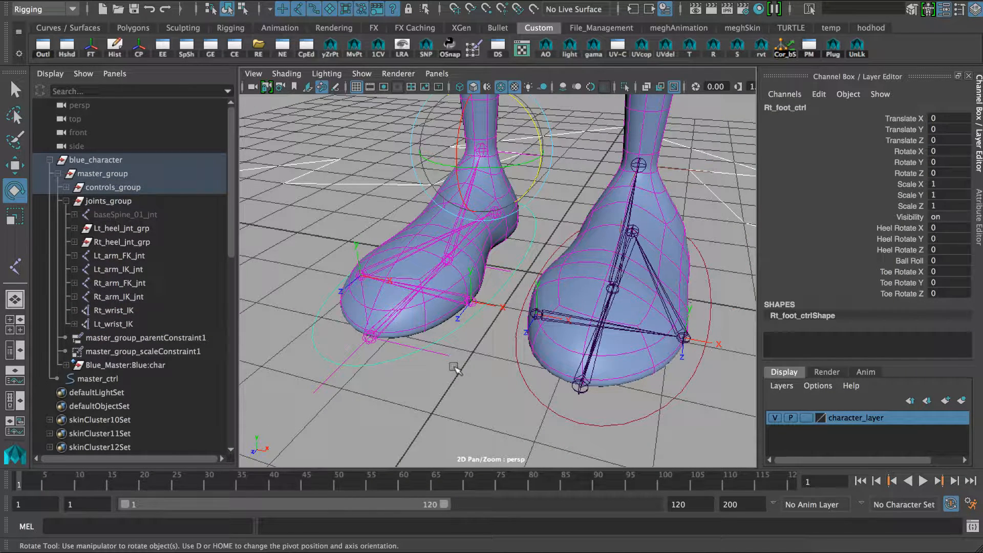
- Add a keyable float attribute named banking to Rt_foot_ctrl with minimum -10, maximum 10 and default 0
{"action": "left_click", "coordinate": [818, 94]}
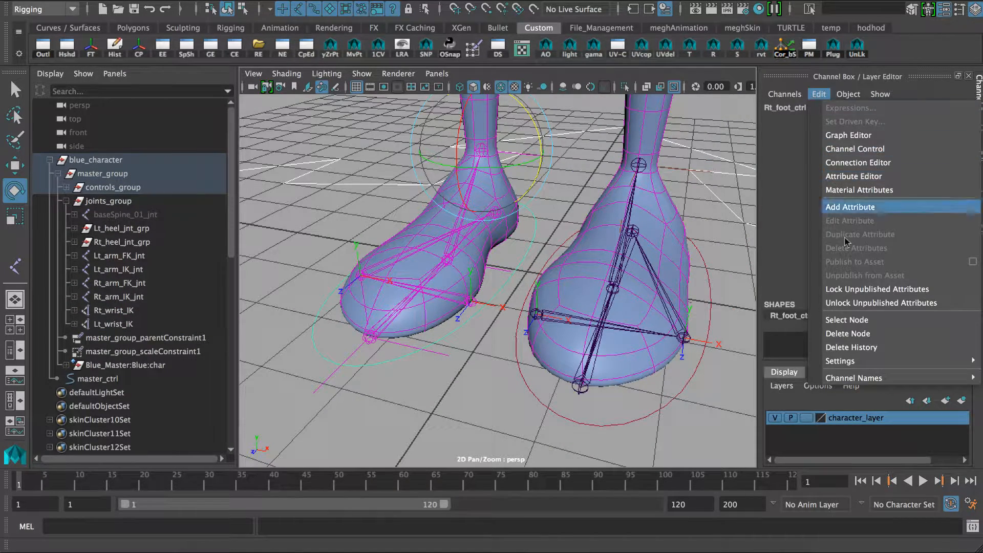
{"action": "left_click", "coordinate": [849, 208]}
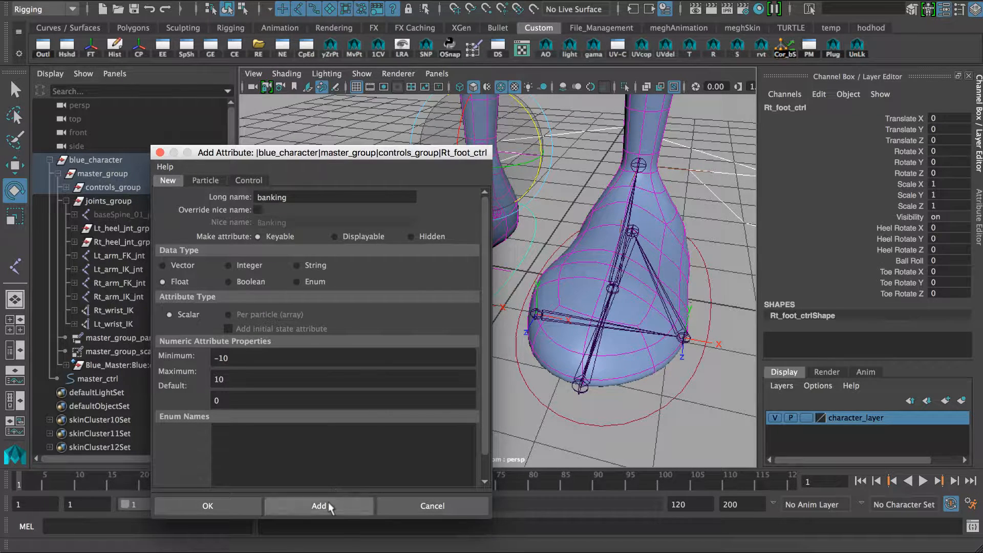
{"action": "left_click", "coordinate": [319, 505]}
{"action": "left_click", "coordinate": [432, 505]}
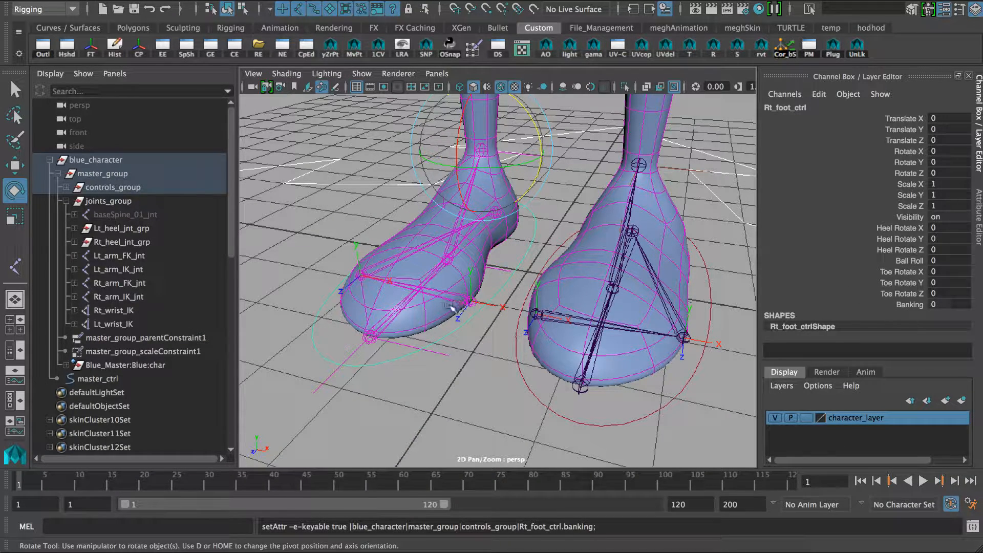
- Test the left foot's banking by scrubbing Lt_foot_ctrl's Banking to about 3.5, and undo the change
{"action": "middle_click_drag", "start_coordinate": [427, 336], "coordinate": [449, 341], "text": "alt"}
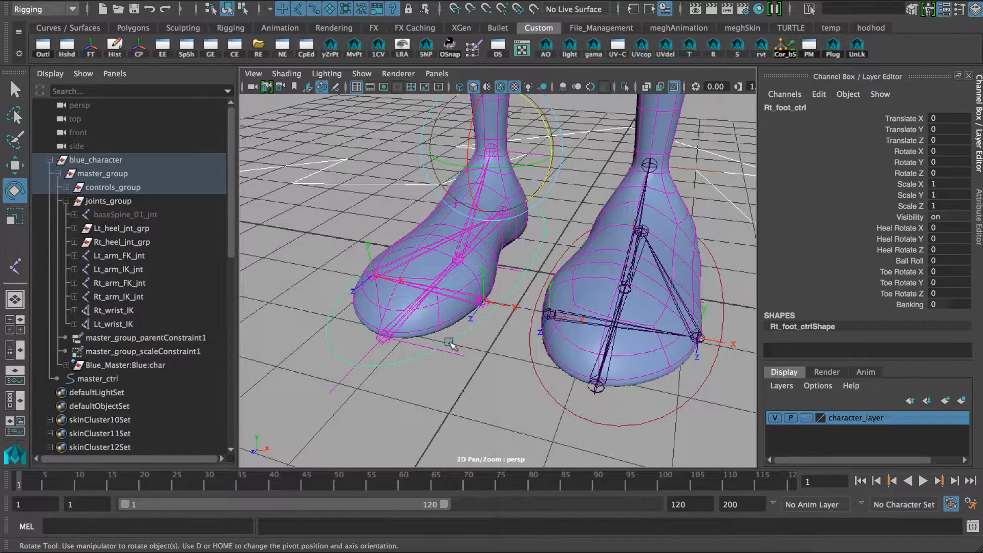
{"action": "left_click", "coordinate": [537, 366]}
{"action": "left_click", "coordinate": [909, 304]}
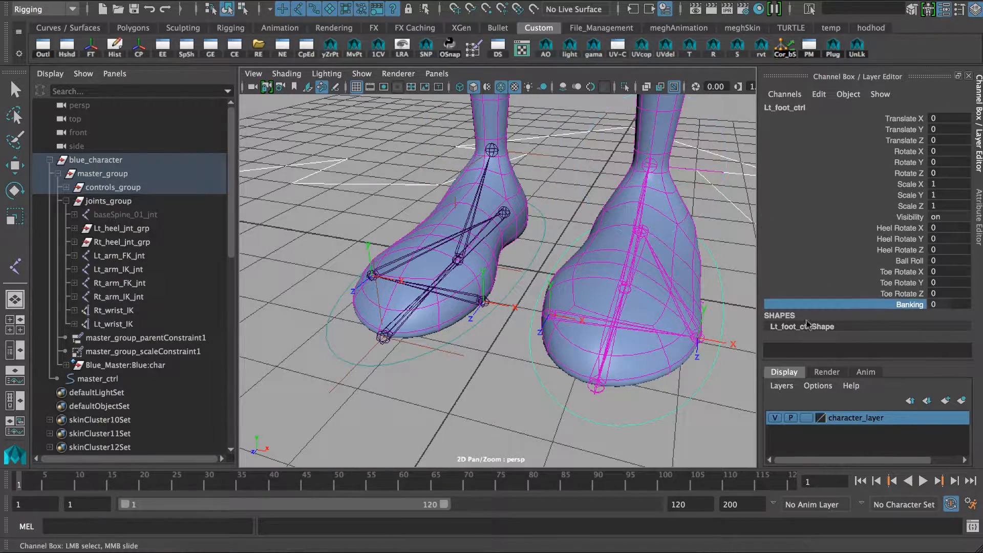
{"action": "middle_click_drag", "start_coordinate": [697, 313], "coordinate": [726, 306]}
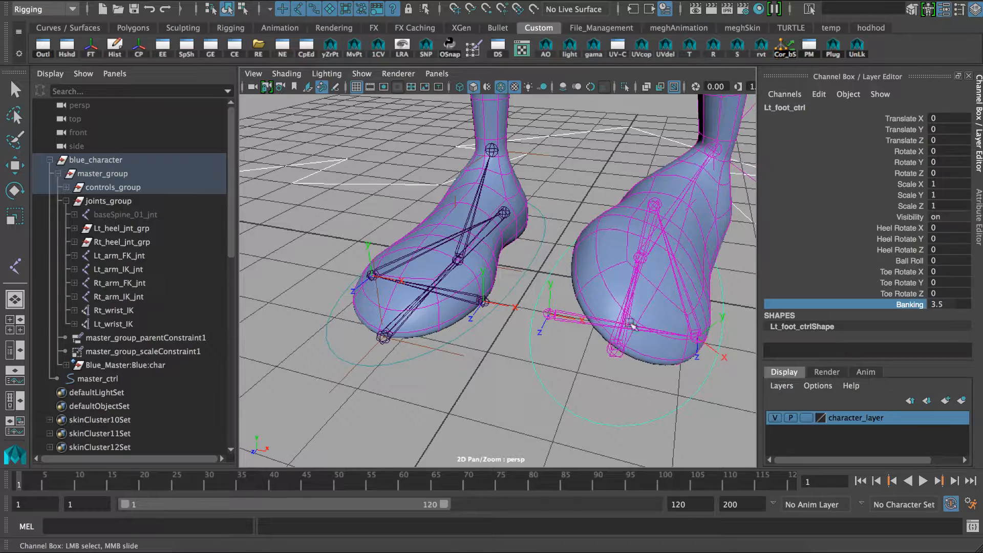
{"action": "key", "text": "ctrl+z"}
- Set up a Set Driven Key with Rt_foot_ctrl as the driver and Rt_foot_outterBank_jnt as the driven object
{"action": "left_click", "coordinate": [469, 330]}
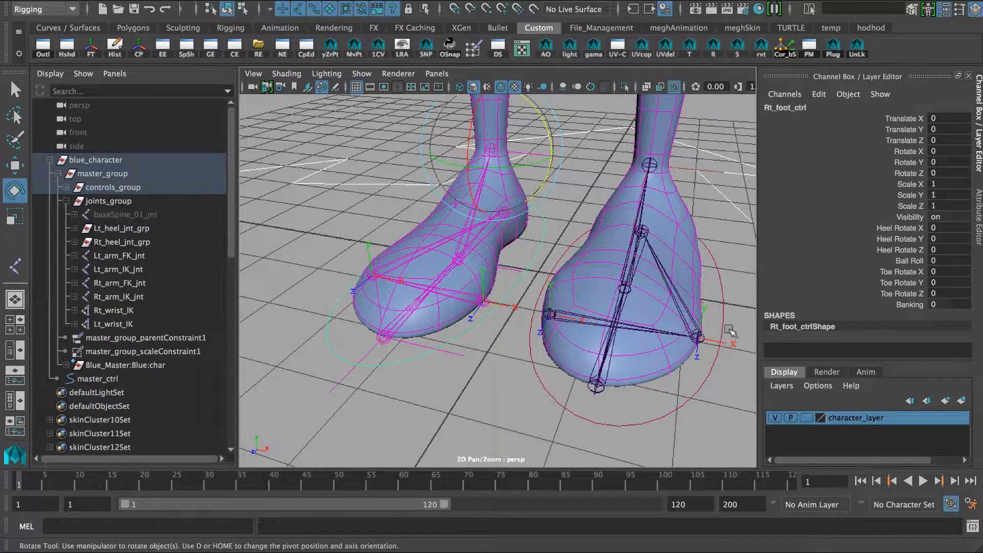
{"action": "left_click", "coordinate": [906, 306]}
{"action": "left_click", "coordinate": [818, 94]}
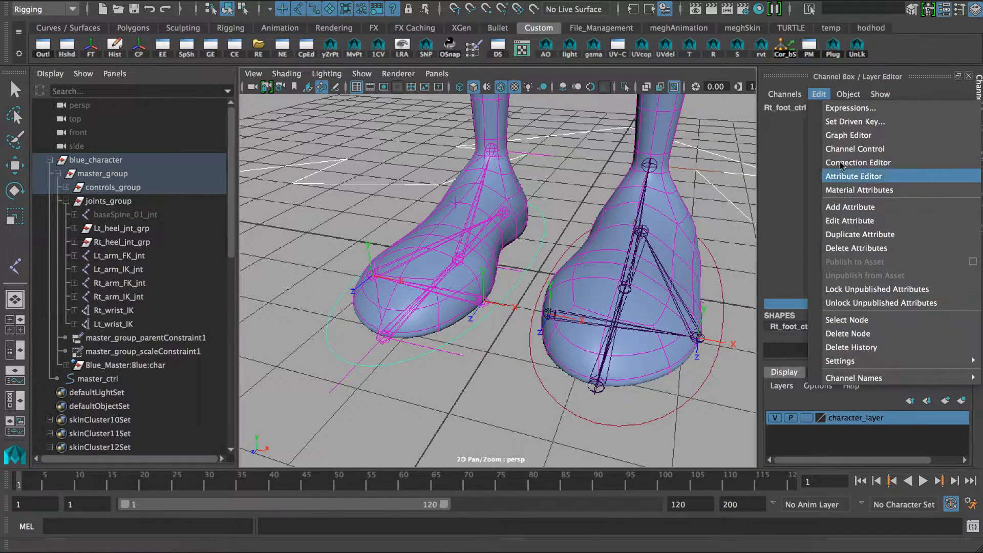
{"action": "left_click", "coordinate": [854, 122]}
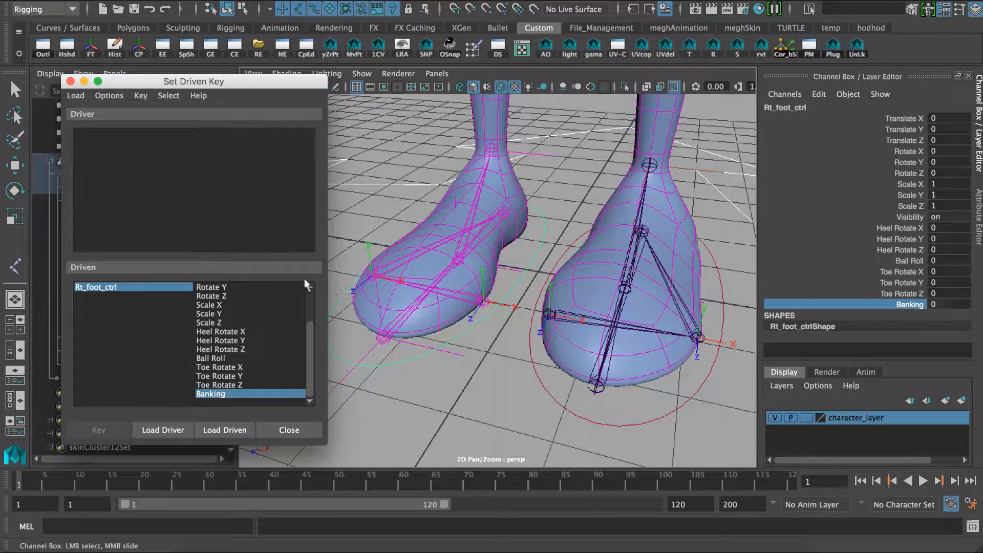
{"action": "left_click", "coordinate": [163, 429]}
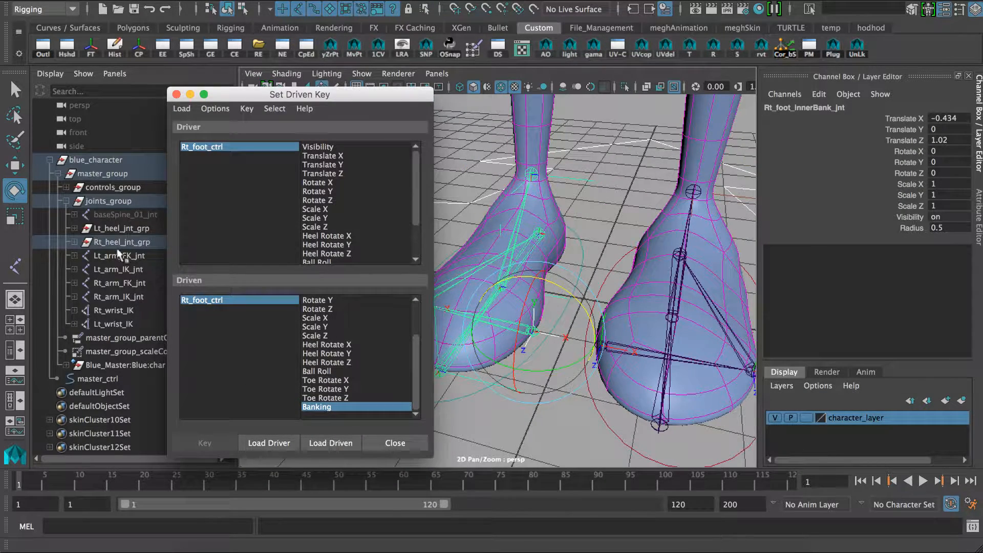
{"action": "key", "text": "Down"}
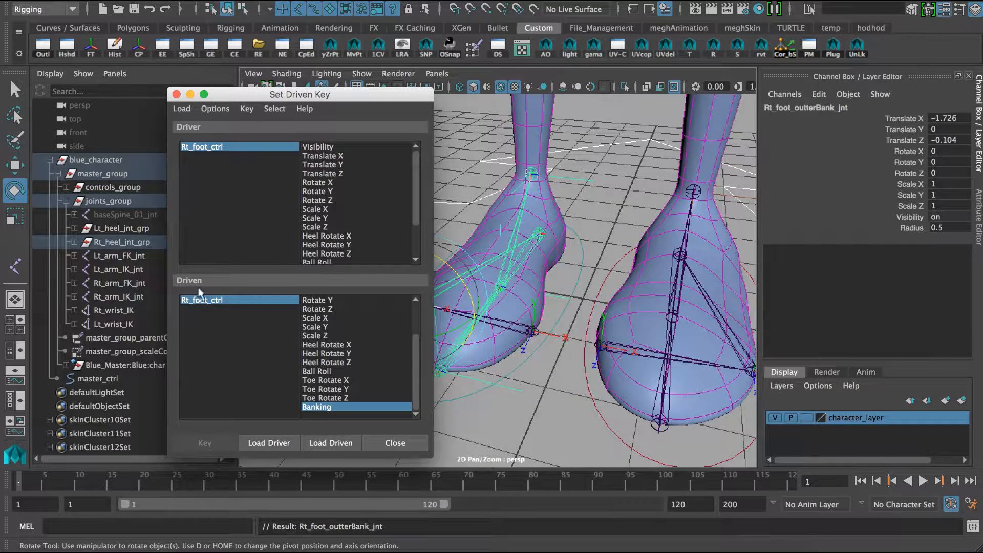
{"action": "key", "text": "f"}
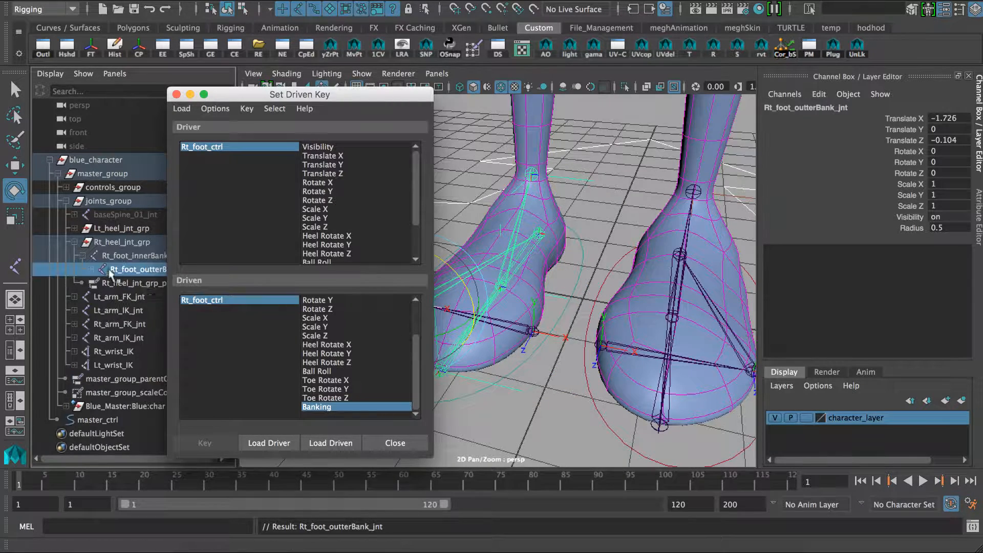
{"action": "left_click", "coordinate": [320, 441]}
- Key Rt_foot_outterBank_jnt's Rotate Z at 0 against Rt_foot_ctrl's Banking at 0, after testing the rotation direction and undoing it
{"action": "left_click_drag", "start_coordinate": [280, 96], "coordinate": [214, 80]}
{"action": "left_click", "coordinate": [531, 368]}
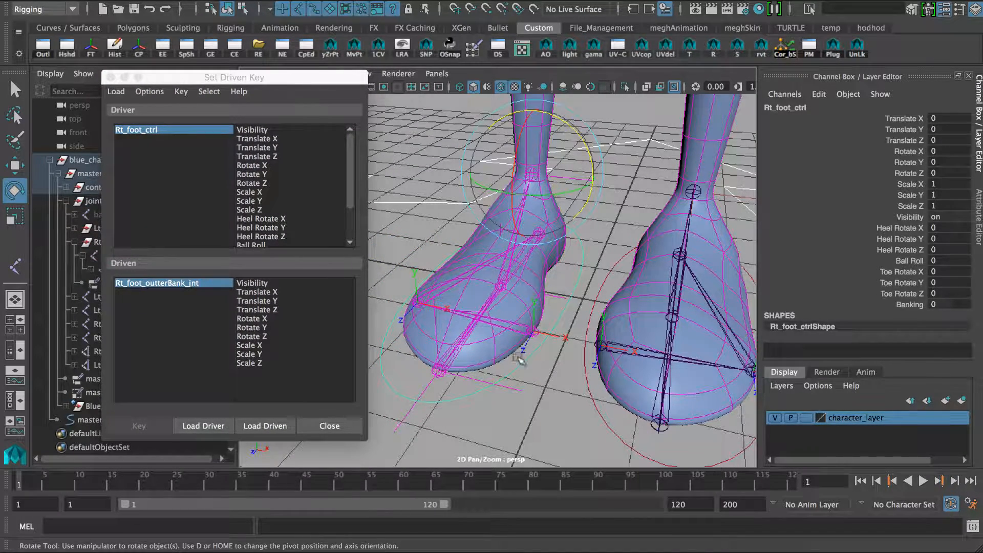
{"action": "scroll", "coordinate": [277, 237], "scroll_direction": "down", "scroll_amount": 5}
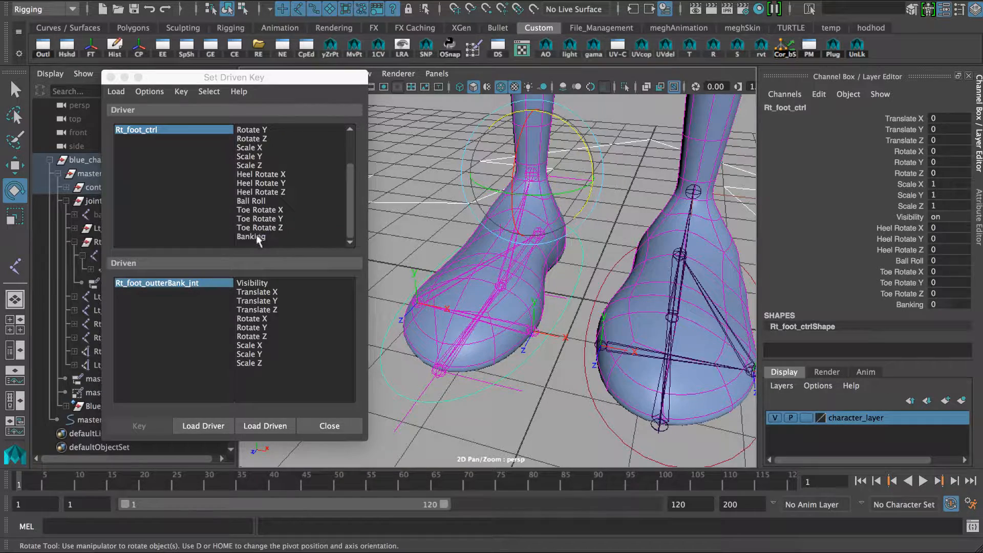
{"action": "left_click", "coordinate": [260, 237]}
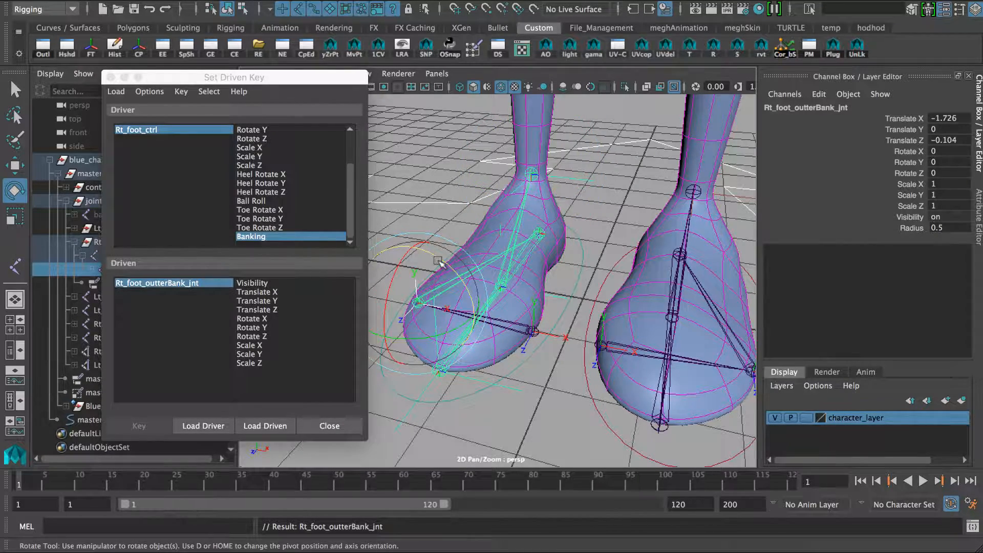
{"action": "left_click_drag", "start_coordinate": [439, 262], "coordinate": [426, 250]}
{"action": "key", "text": "ctrl+z"}
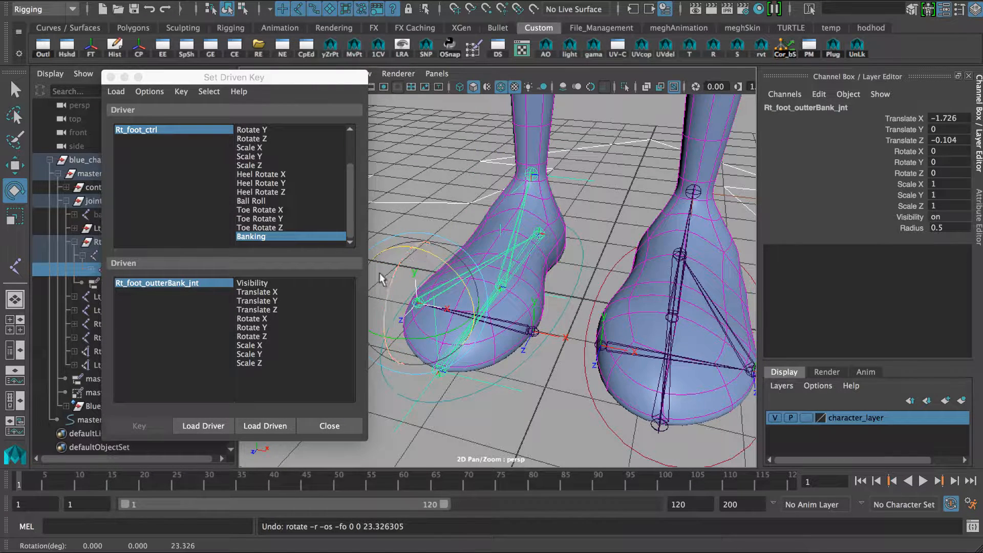
{"action": "left_click", "coordinate": [261, 336]}
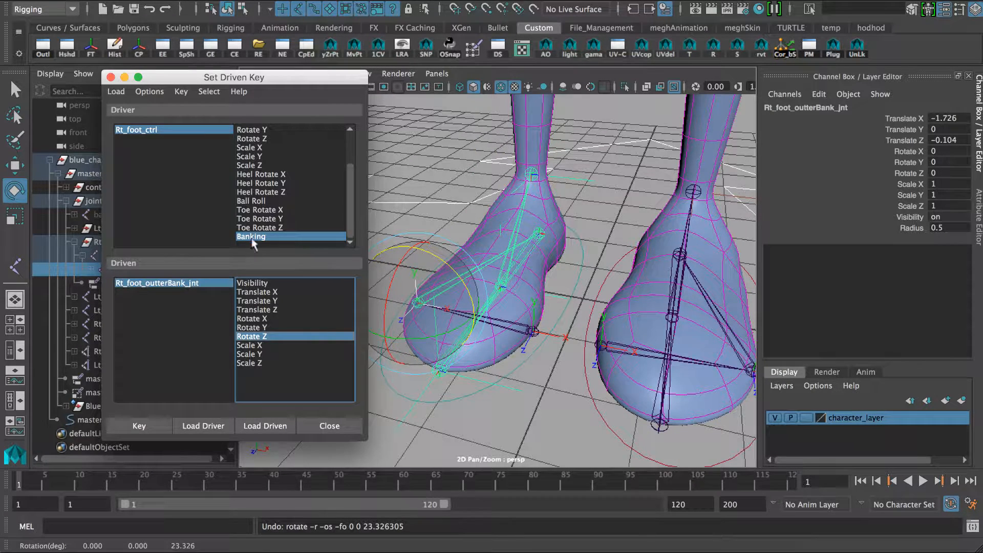
{"action": "left_click", "coordinate": [148, 425]}
- Set Rt_foot_ctrl's Banking to 10 and Rt_foot_outterBank_jnt's Rotate Z to 90, and key that relationship
{"action": "left_click", "coordinate": [148, 130]}
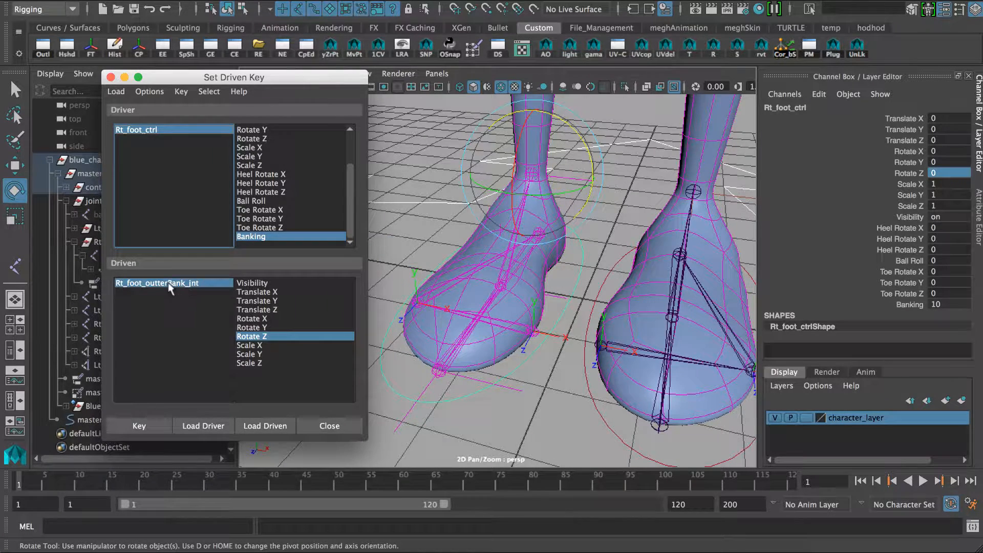
{"action": "left_click", "coordinate": [185, 284]}
{"action": "left_click_drag", "start_coordinate": [450, 263], "coordinate": [395, 233]}
{"action": "double_click", "coordinate": [945, 173]}
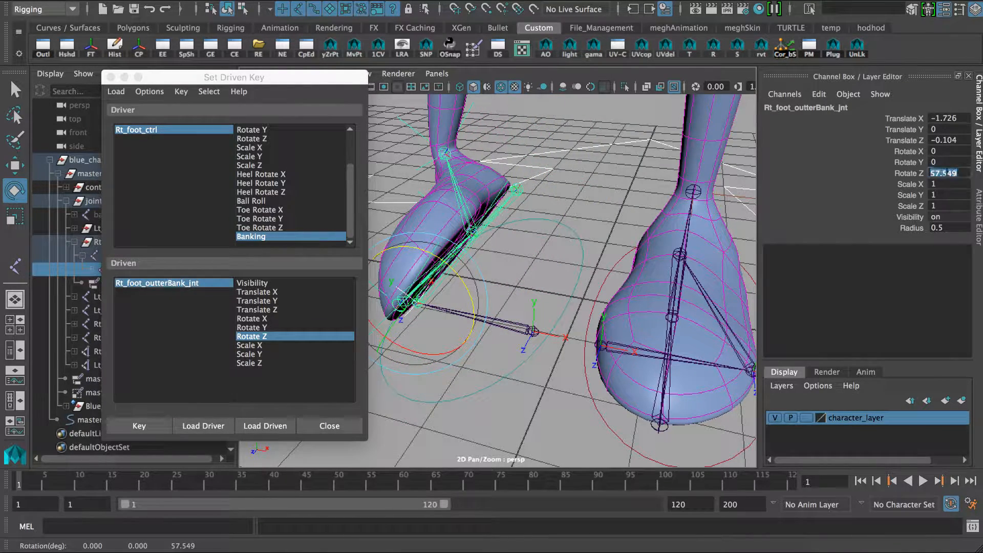
{"action": "type", "text": "90"}
{"action": "key", "text": "Return"}
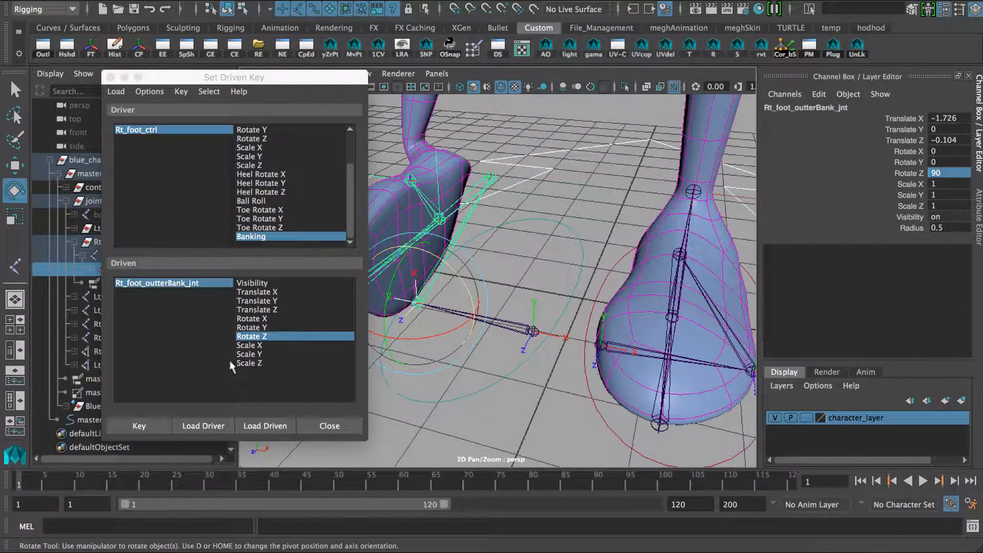
{"action": "left_click", "coordinate": [139, 430]}
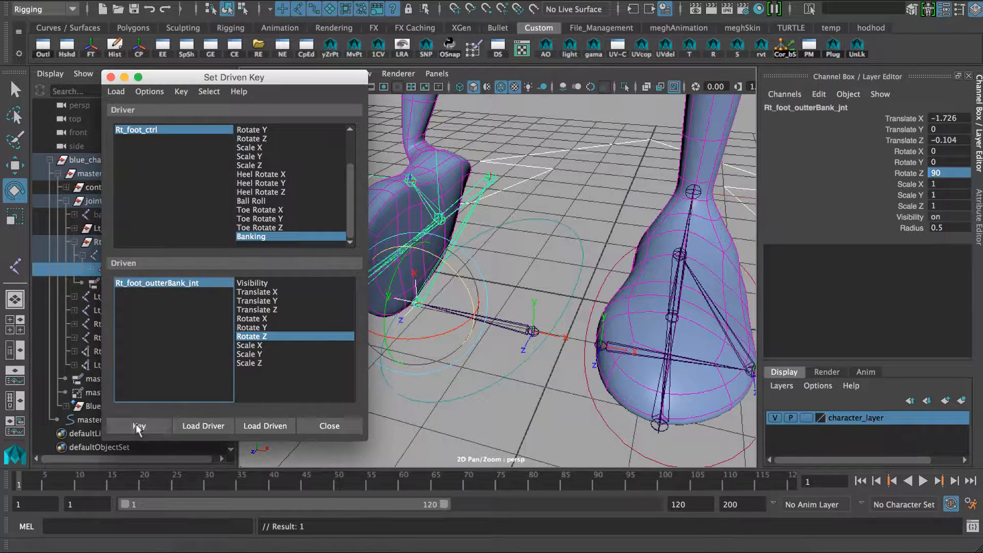
- Set Rt_foot_ctrl's Banking back to 0
{"action": "left_click", "coordinate": [179, 131]}
{"action": "double_click", "coordinate": [948, 305]}
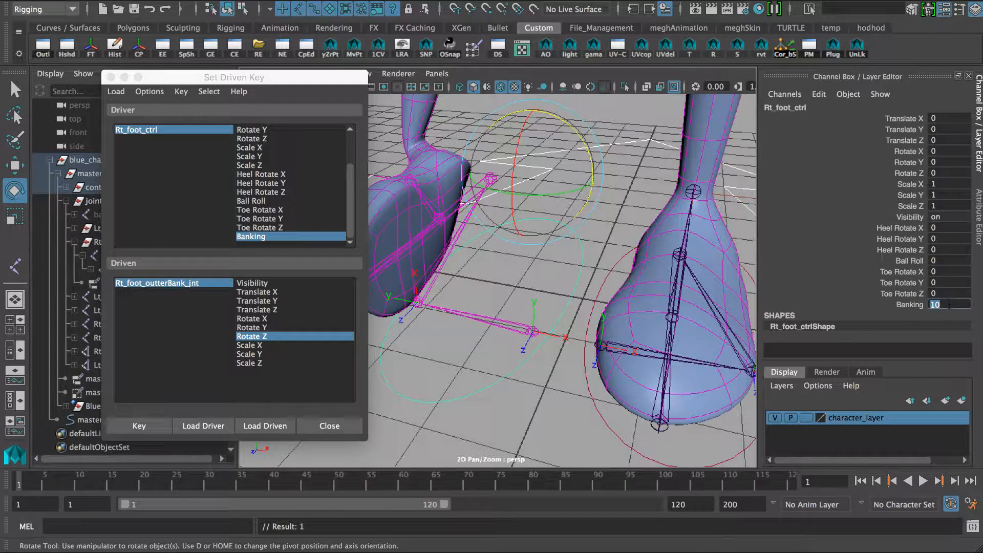
{"action": "type", "text": "0"}
{"action": "key", "text": "Return"}
- Load Rt_foot_innerBank_jnt as the driven object and key its Rotate Z at 0 against Banking at 0
{"action": "left_click", "coordinate": [528, 328]}
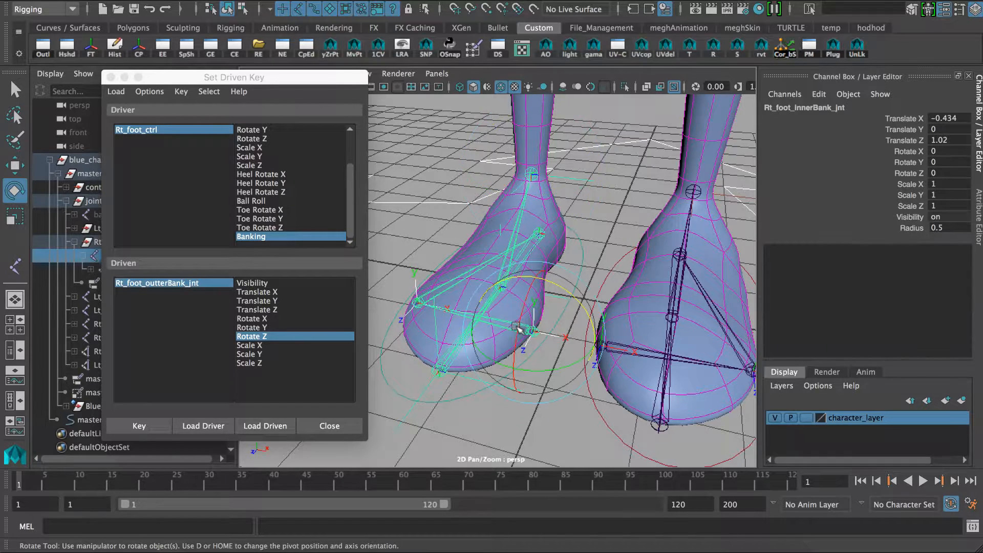
{"action": "left_click", "coordinate": [266, 426]}
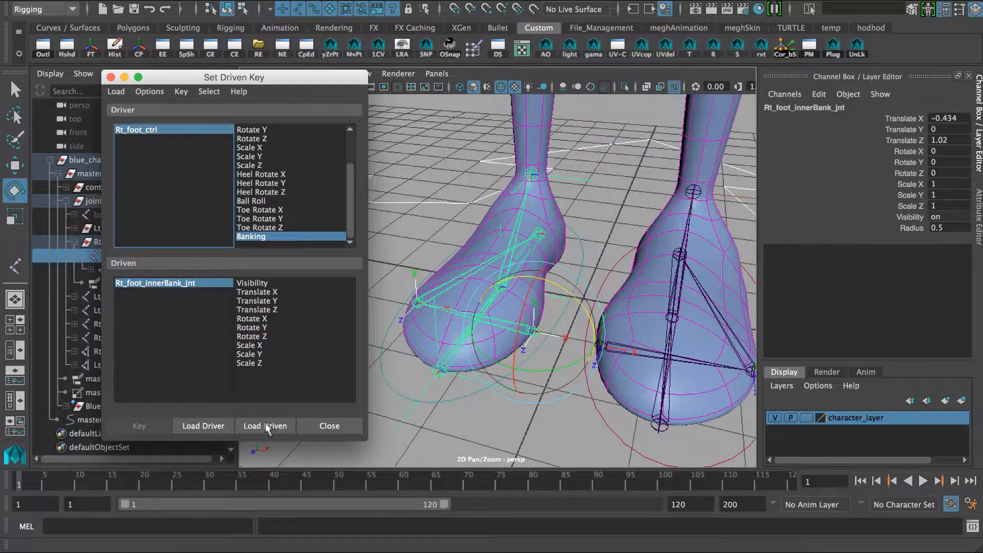
{"action": "left_click", "coordinate": [267, 336]}
{"action": "left_click", "coordinate": [141, 424]}
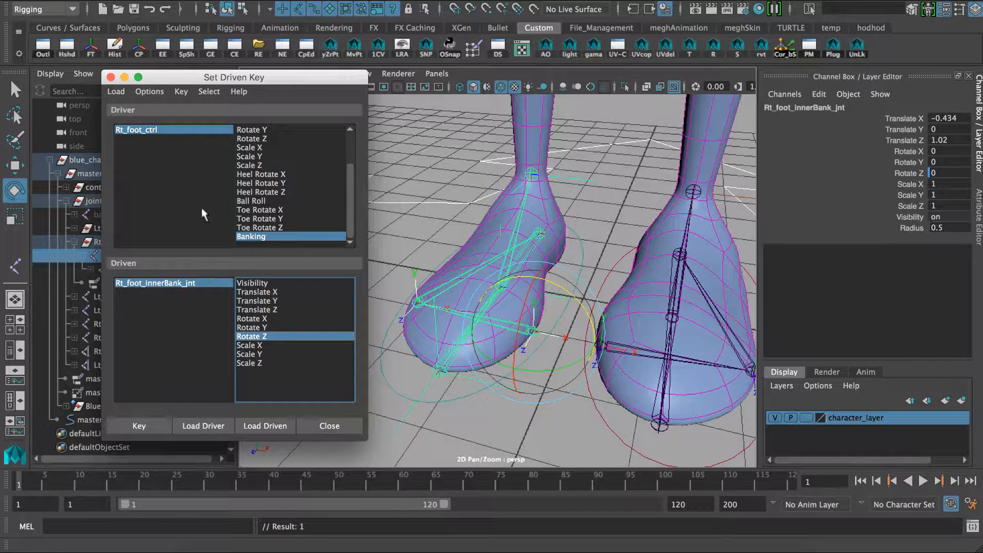
- Set Rt_foot_ctrl's Banking to -10 and Rt_foot_innerBank_jnt's Rotate Z to -90, and key that driven relationship
{"action": "left_click", "coordinate": [150, 130]}
{"action": "left_click", "coordinate": [935, 305]}
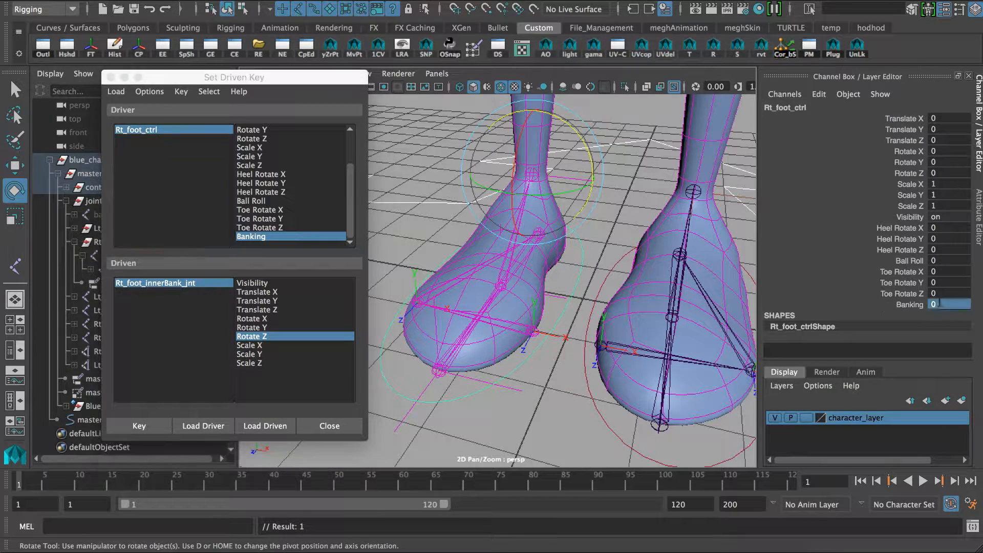
{"action": "type", "text": "-10"}
{"action": "key", "text": "Return"}
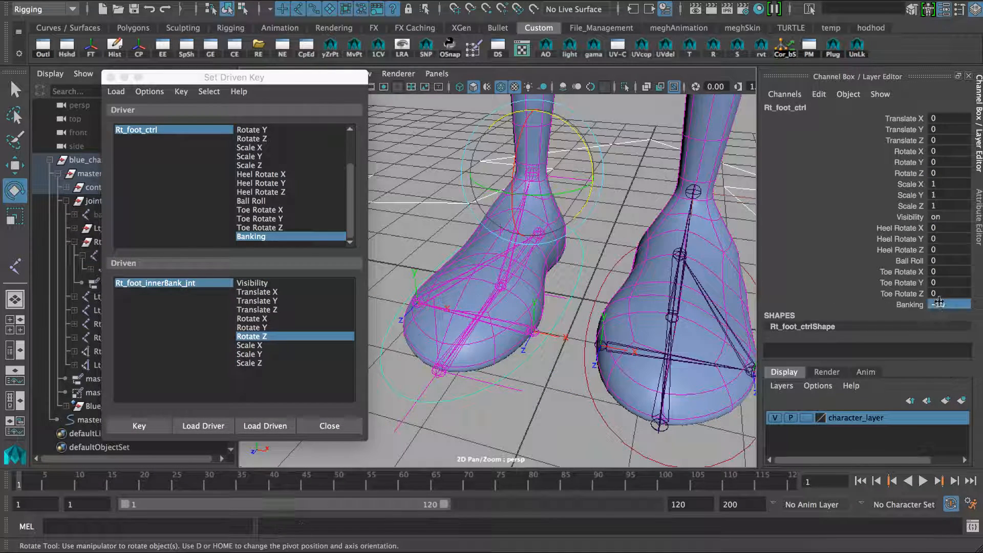
{"action": "left_click", "coordinate": [217, 284]}
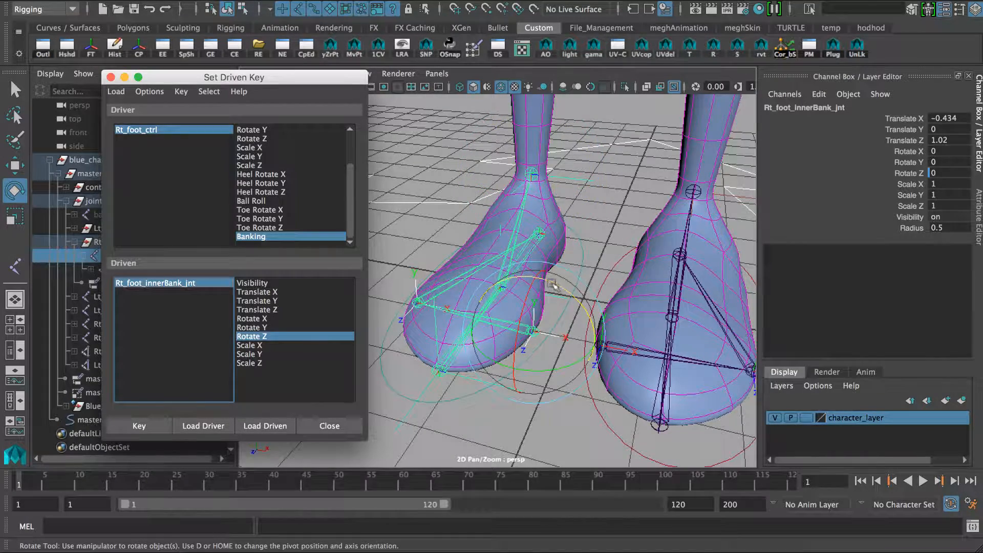
{"action": "left_click_drag", "start_coordinate": [550, 284], "coordinate": [622, 328]}
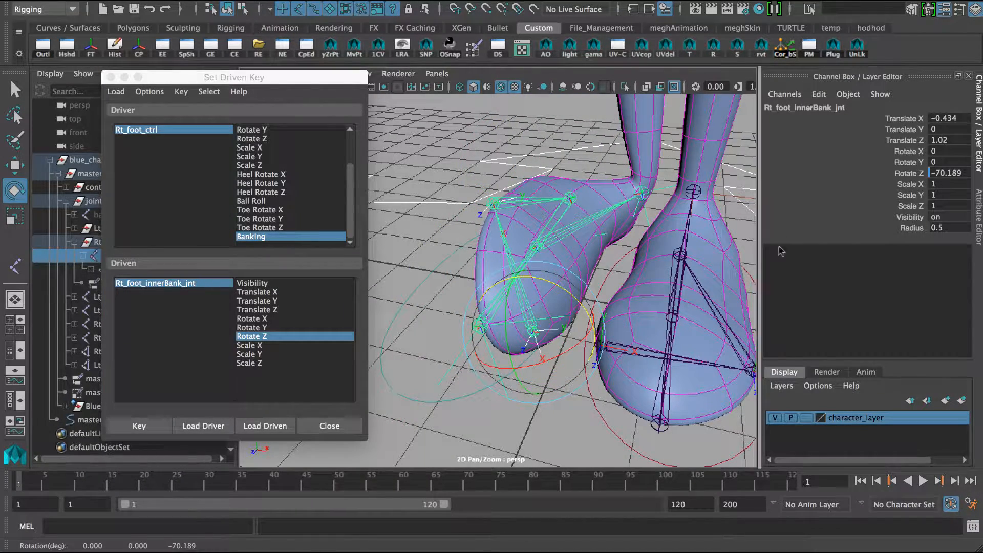
{"action": "left_click", "coordinate": [938, 174]}
{"action": "type", "text": "-90"}
{"action": "key", "text": "Return"}
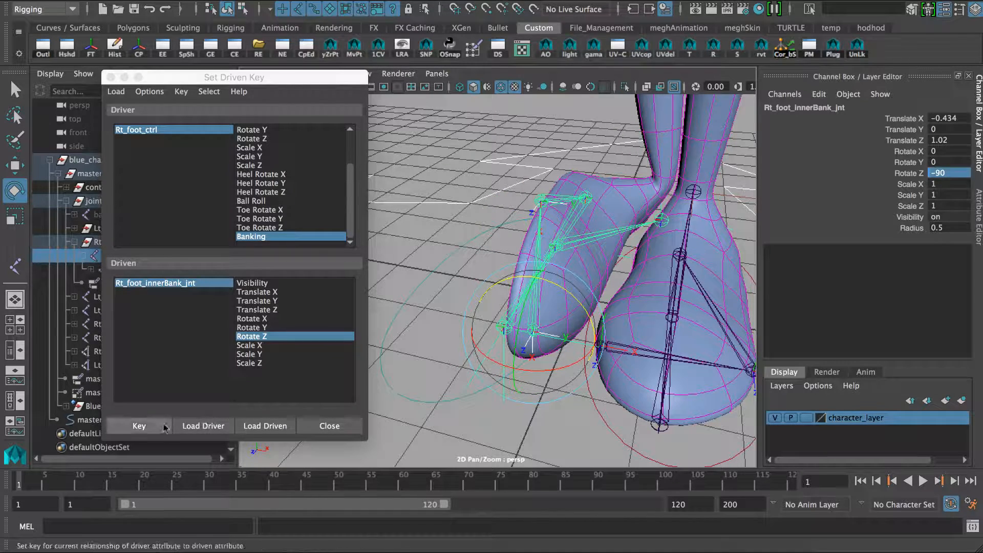
{"action": "left_click", "coordinate": [139, 425]}
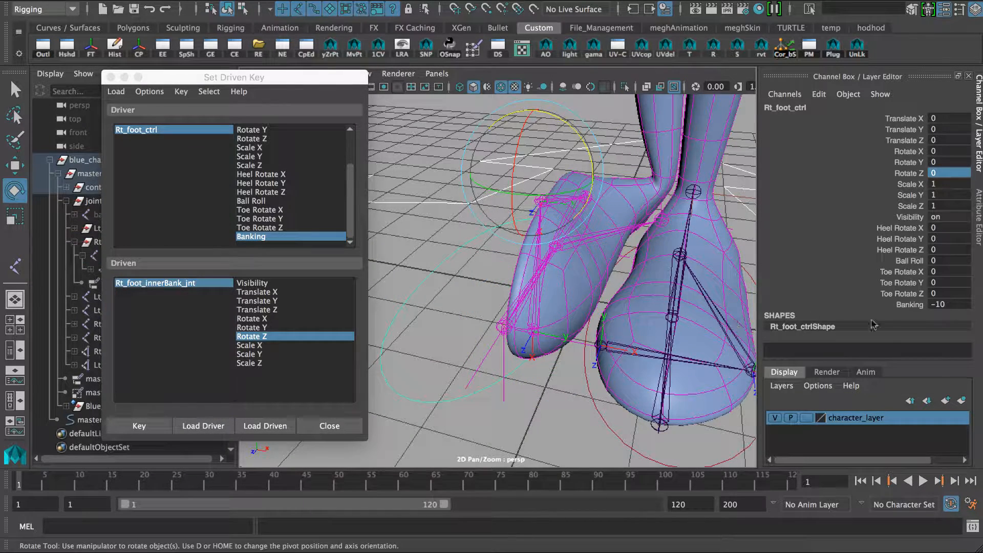
- Test the right foot's roll by varying Rt_foot_ctrl's Banking value, and reset Banking to 0
{"action": "left_click", "coordinate": [904, 306]}
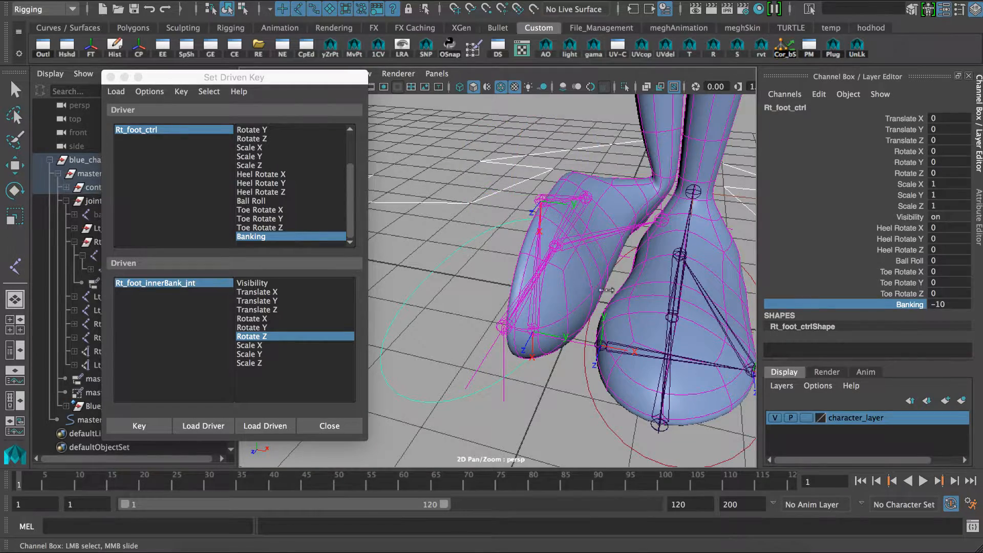
{"action": "middle_click_drag", "start_coordinate": [607, 290], "coordinate": [687, 299]}
{"action": "left_click", "coordinate": [935, 305]}
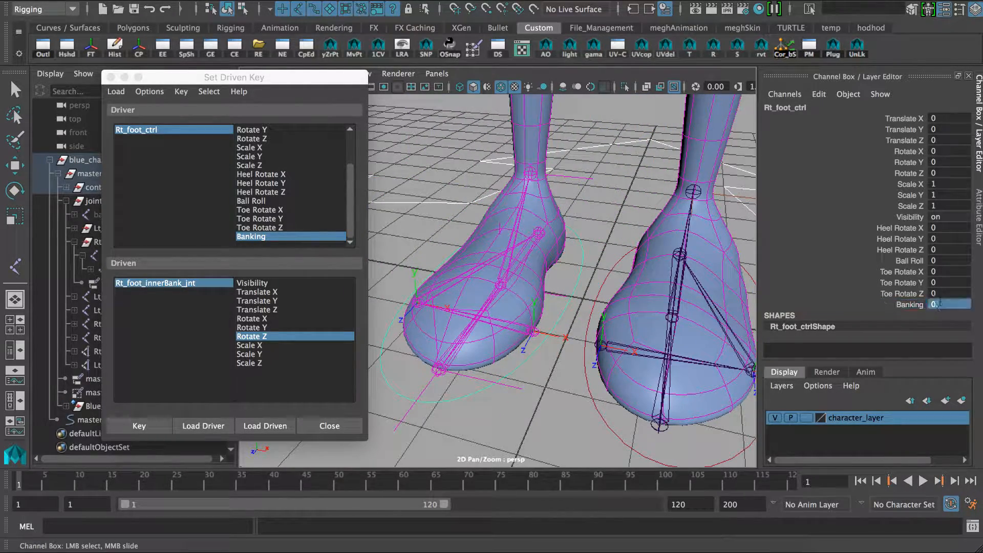
{"action": "type", "text": "0"}
{"action": "key", "text": "Return"}
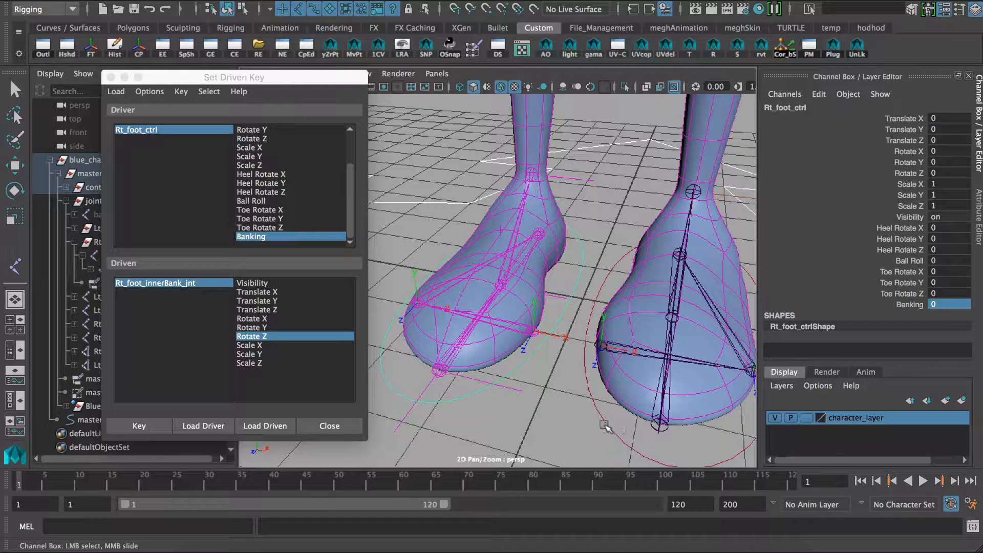
- Add Lt_foot_ctrl to the selection, test Banking on both feet together, and return the attribute to 0
{"action": "left_click", "coordinate": [607, 428], "text": "shift"}
{"action": "key", "text": "e"}
{"action": "left_click", "coordinate": [902, 305]}
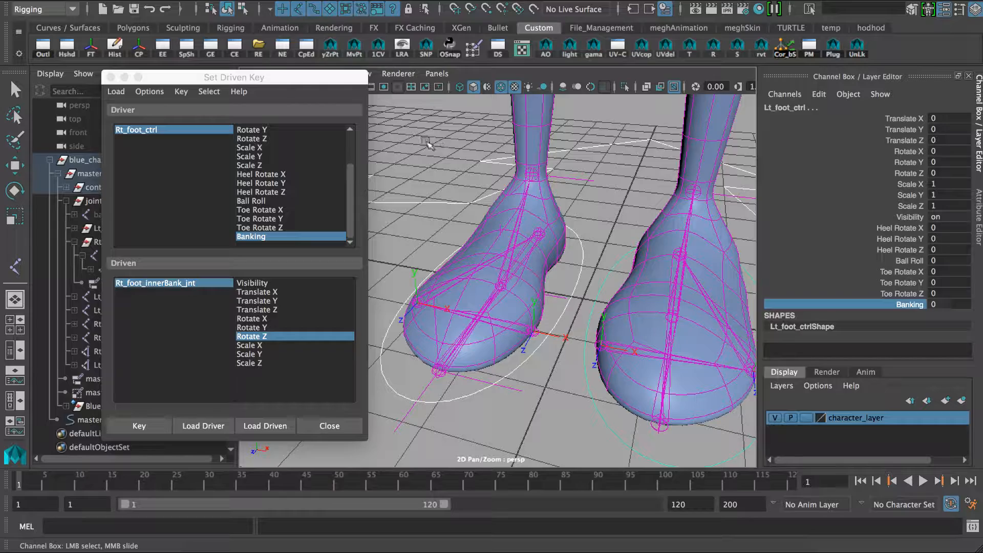
{"action": "mouse_move", "coordinate": [446, 165]}
{"action": "middle_mouse_down"}
{"action": "mouse_move", "coordinate": [394, 160]}
{"action": "mouse_move", "coordinate": [507, 178]}
{"action": "mouse_move", "coordinate": [420, 169]}
{"action": "mouse_move", "coordinate": [460, 168]}
{"action": "middle_mouse_up"}
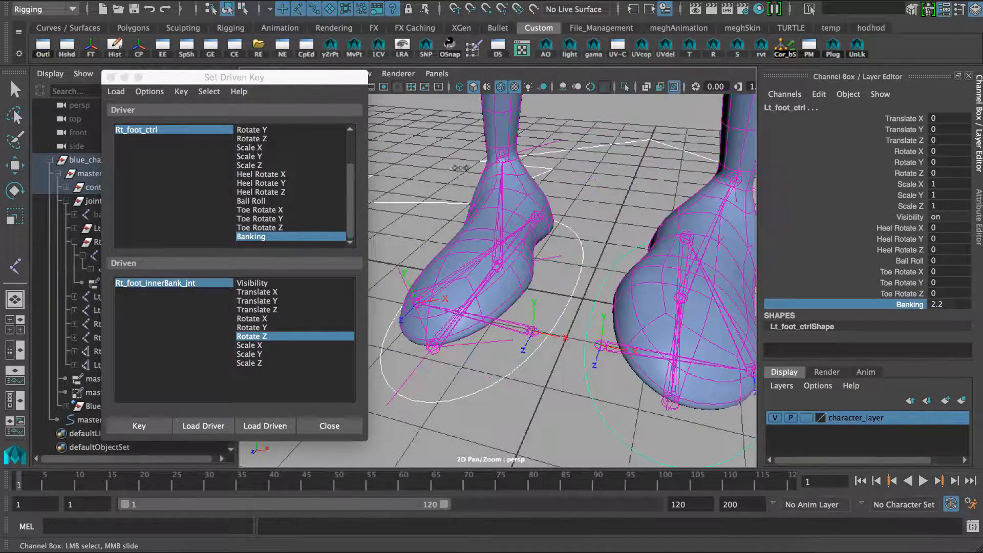
{"action": "left_click", "coordinate": [942, 305]}
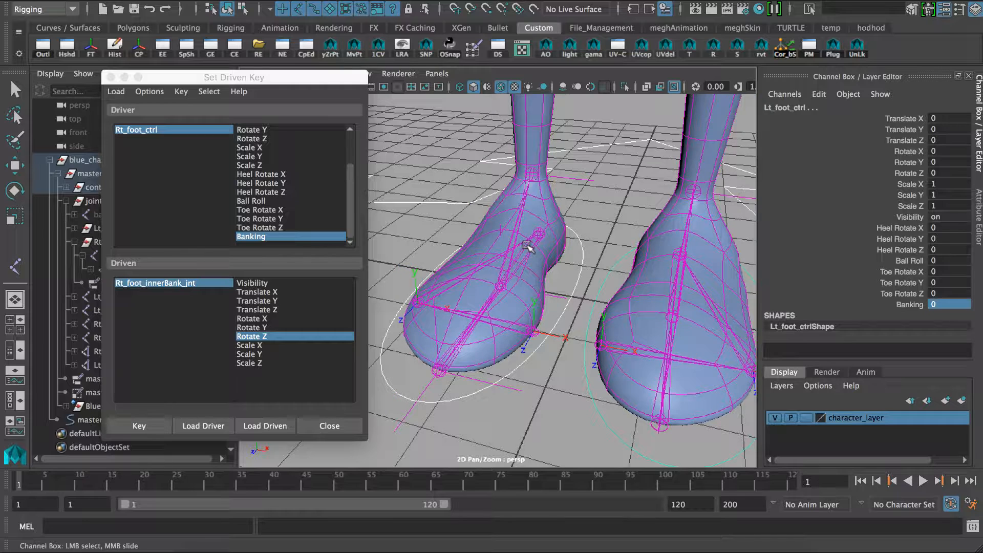
- Close the Set Driven Key window and go through the right foot's joint hierarchy from Rt_foot_innerBank_jnt down to Rt_ankle_rev_jnt
{"action": "left_click", "coordinate": [110, 77]}
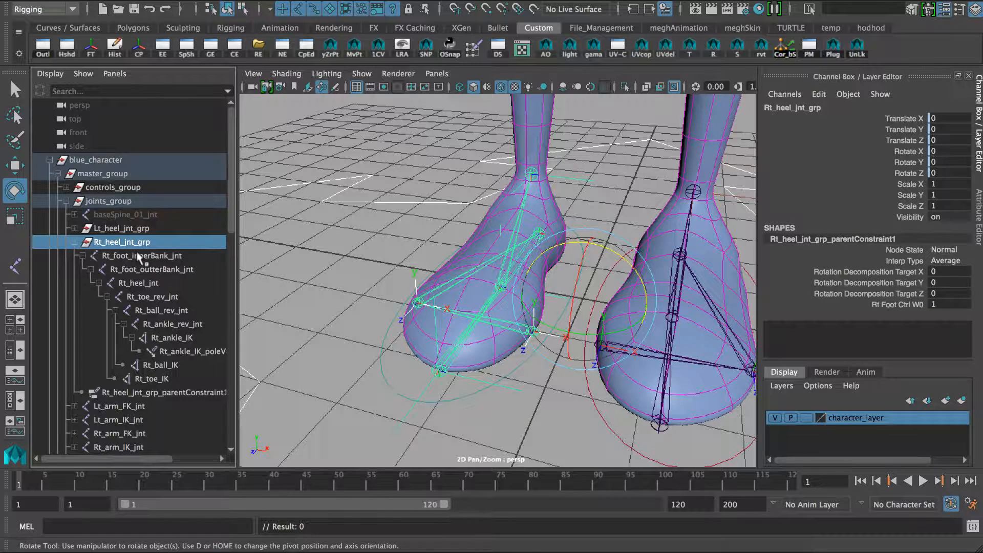
{"action": "left_click", "coordinate": [142, 257]}
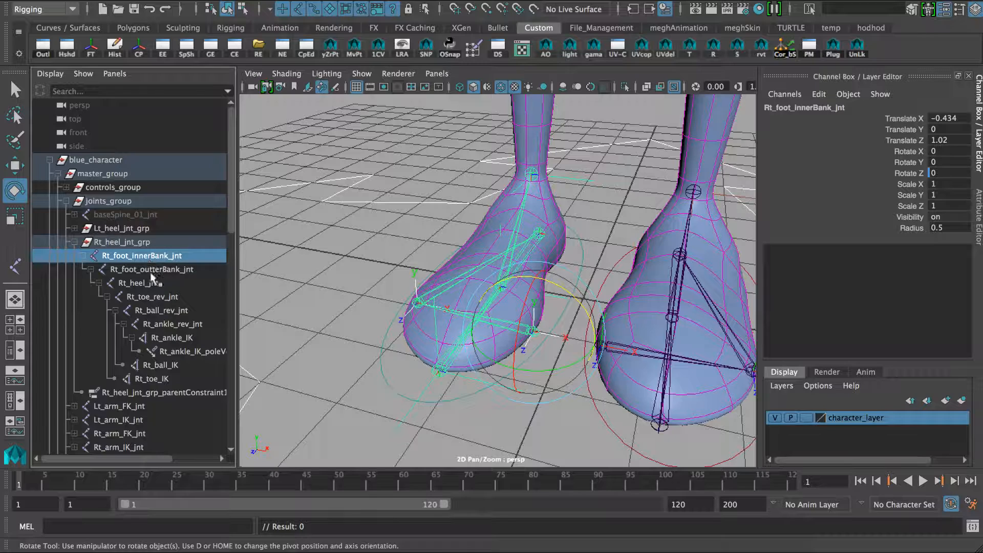
{"action": "left_click", "coordinate": [148, 284]}
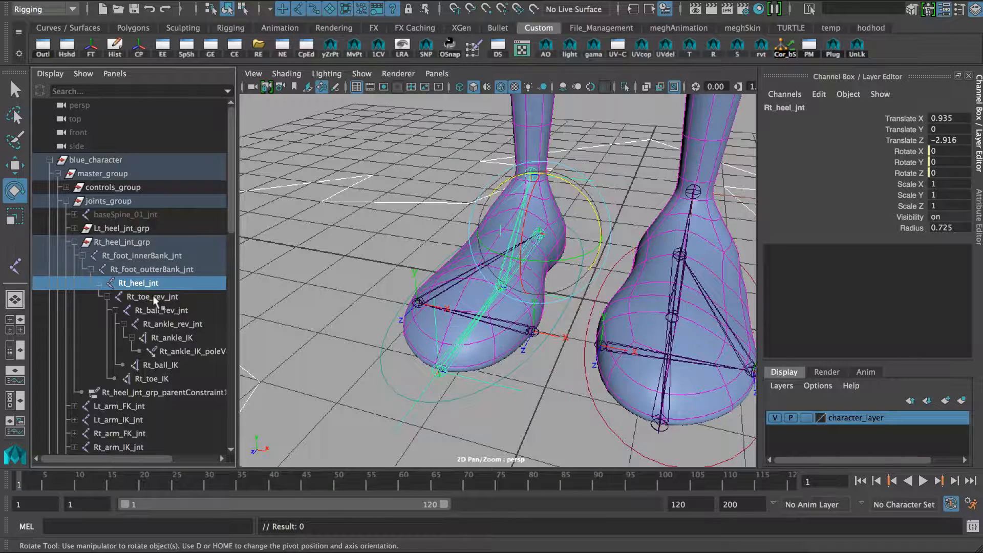
{"action": "left_click", "coordinate": [155, 299]}
{"action": "left_click", "coordinate": [168, 313]}
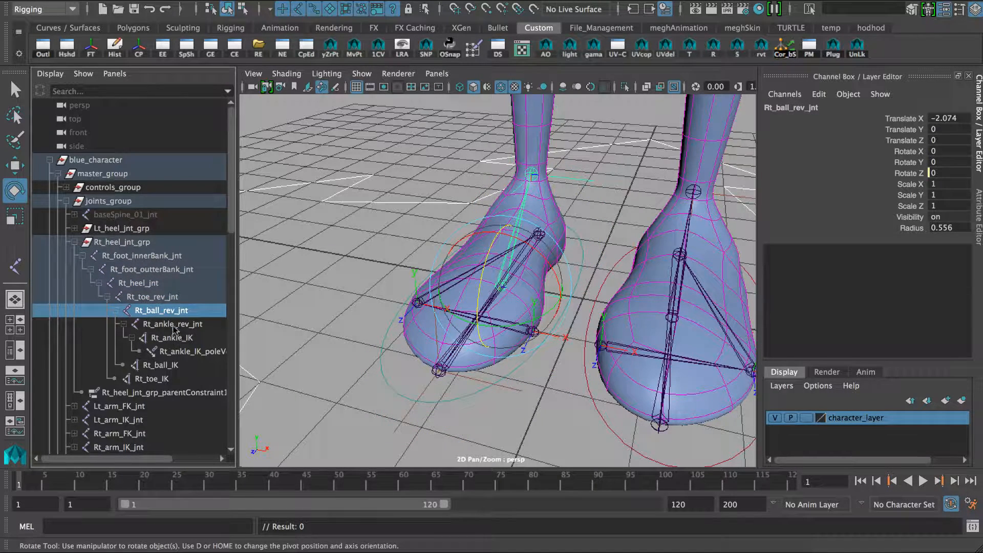
{"action": "left_click", "coordinate": [175, 327]}
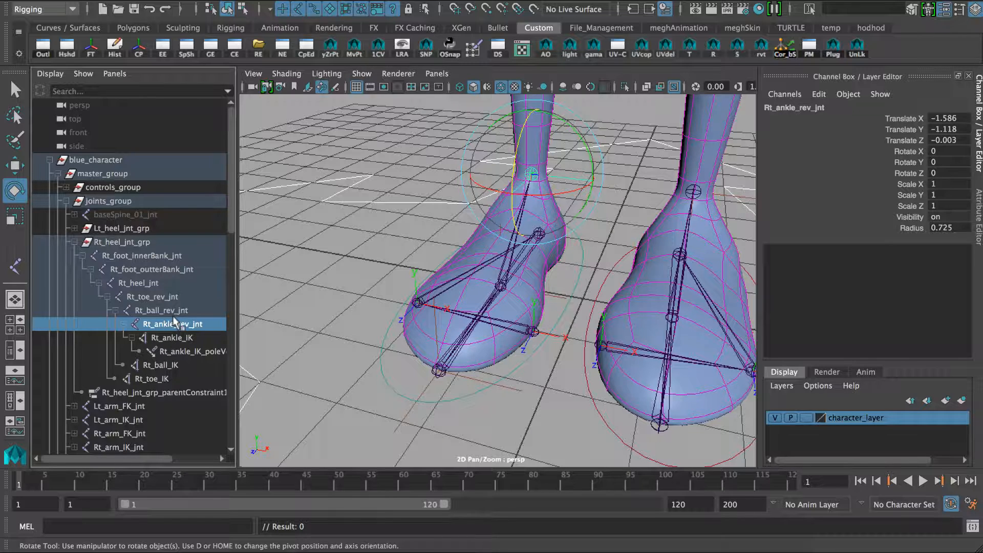